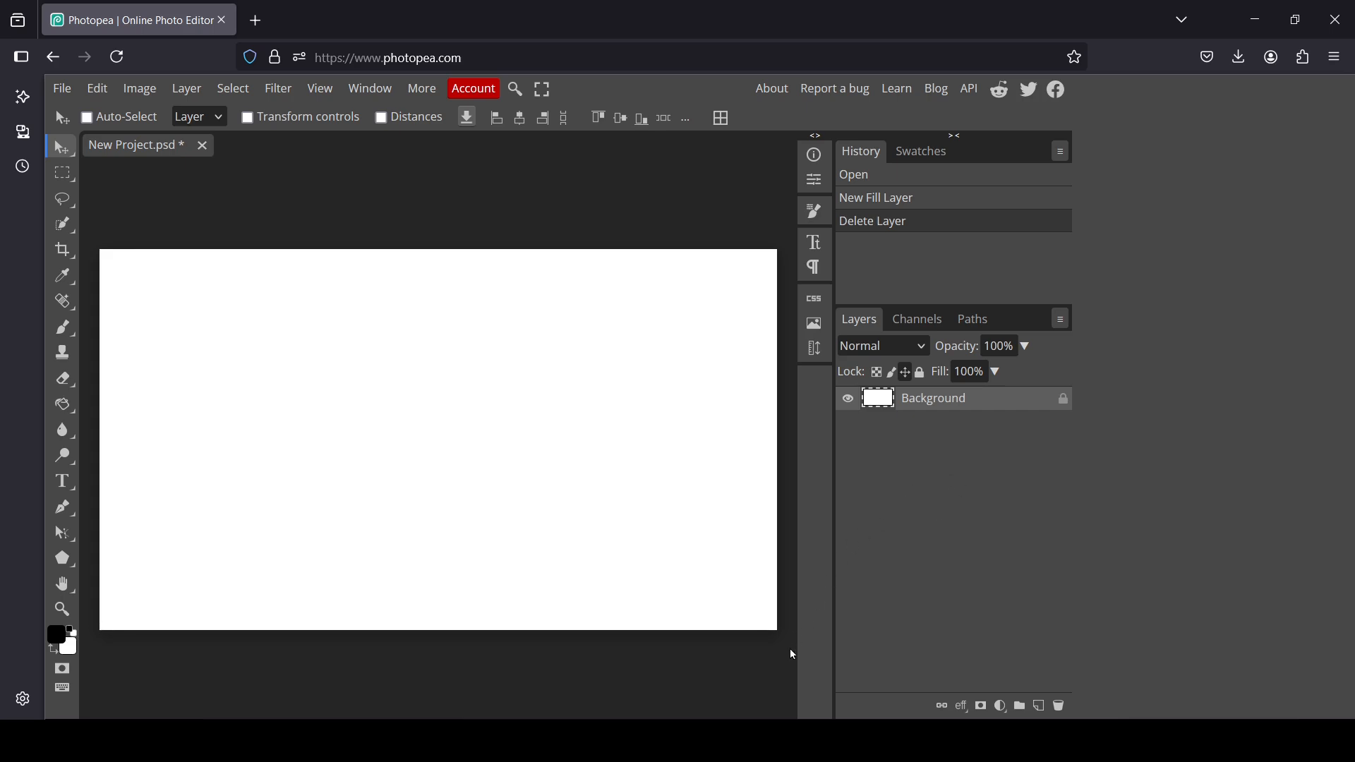
Step: Open leaves-6729056_1280.jpg from the Nouveau dossier folder in File Explorer as a separate document in Photopea
{"action": "left_click", "coordinate": [706, 741]}
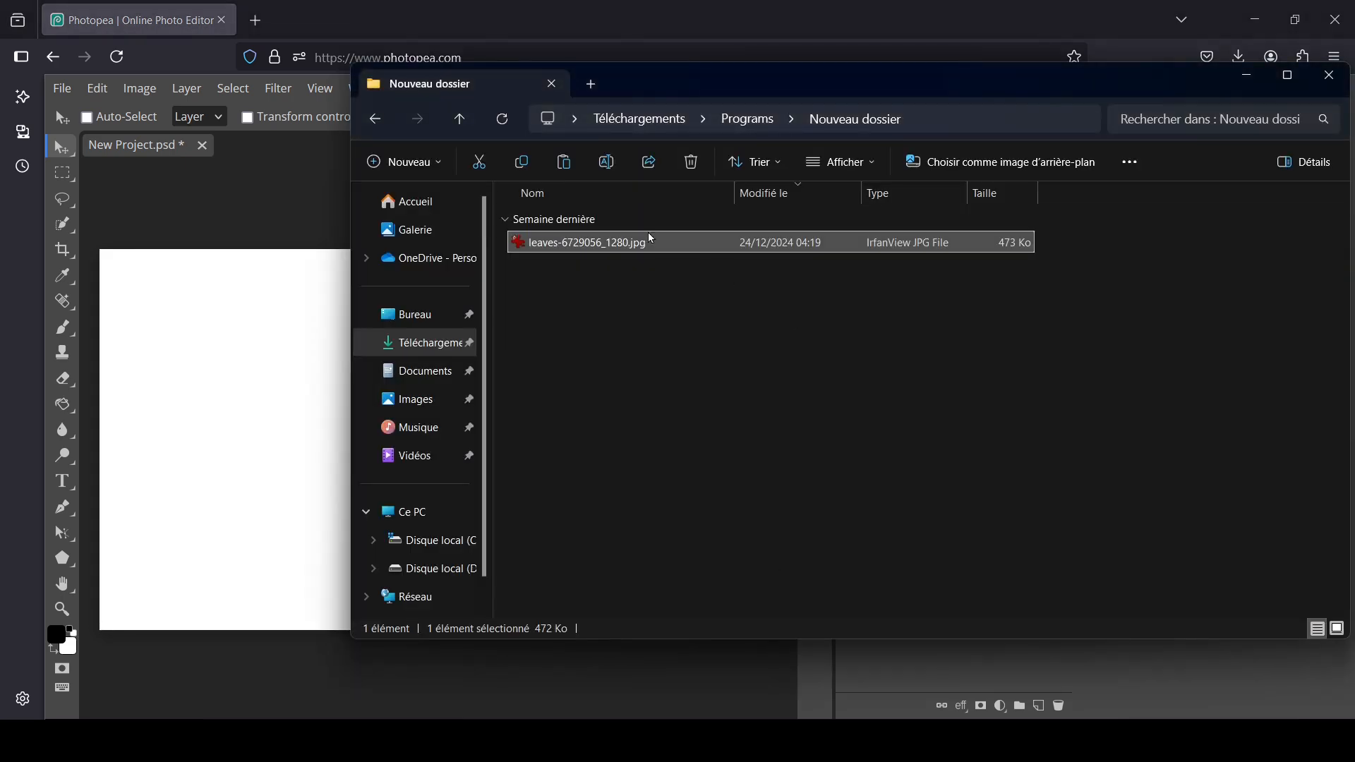
{"action": "left_click_drag", "start_coordinate": [651, 238], "coordinate": [289, 156]}
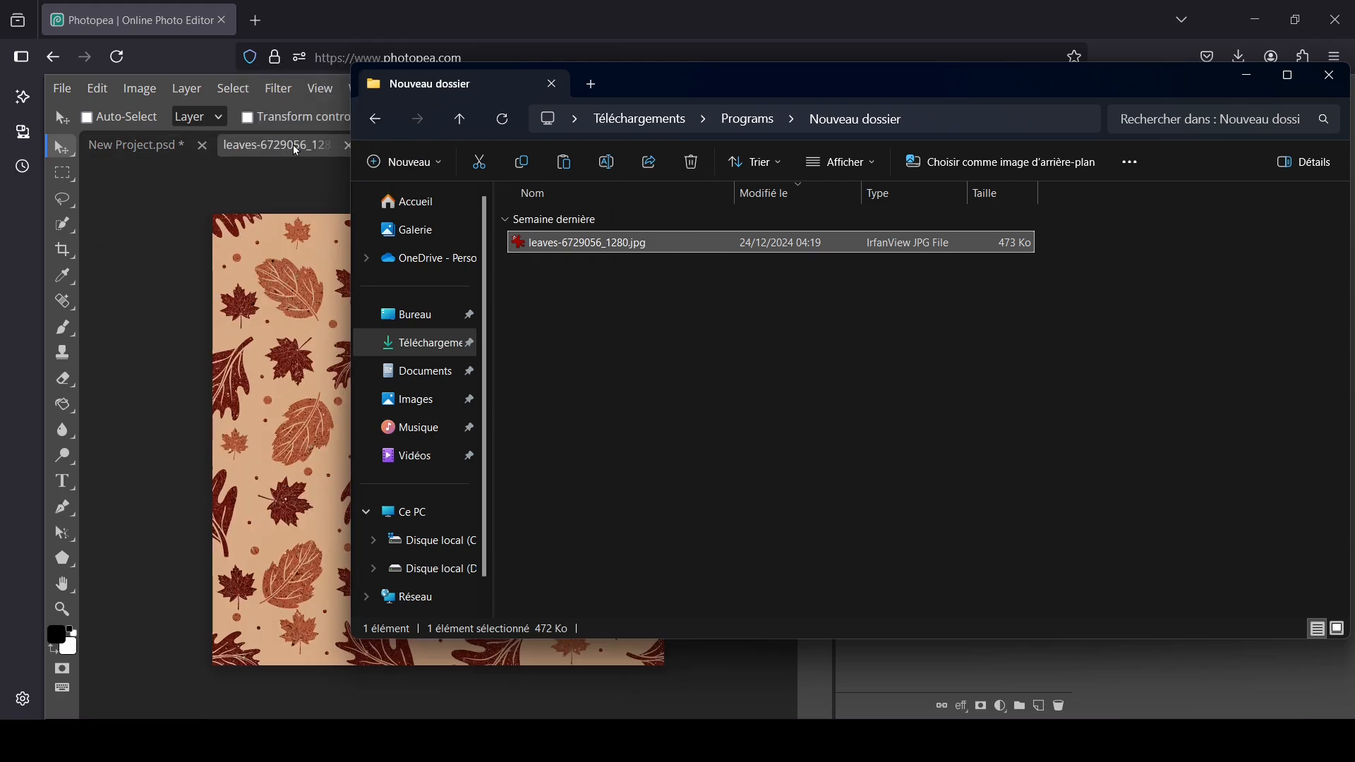
{"action": "left_click", "coordinate": [288, 150]}
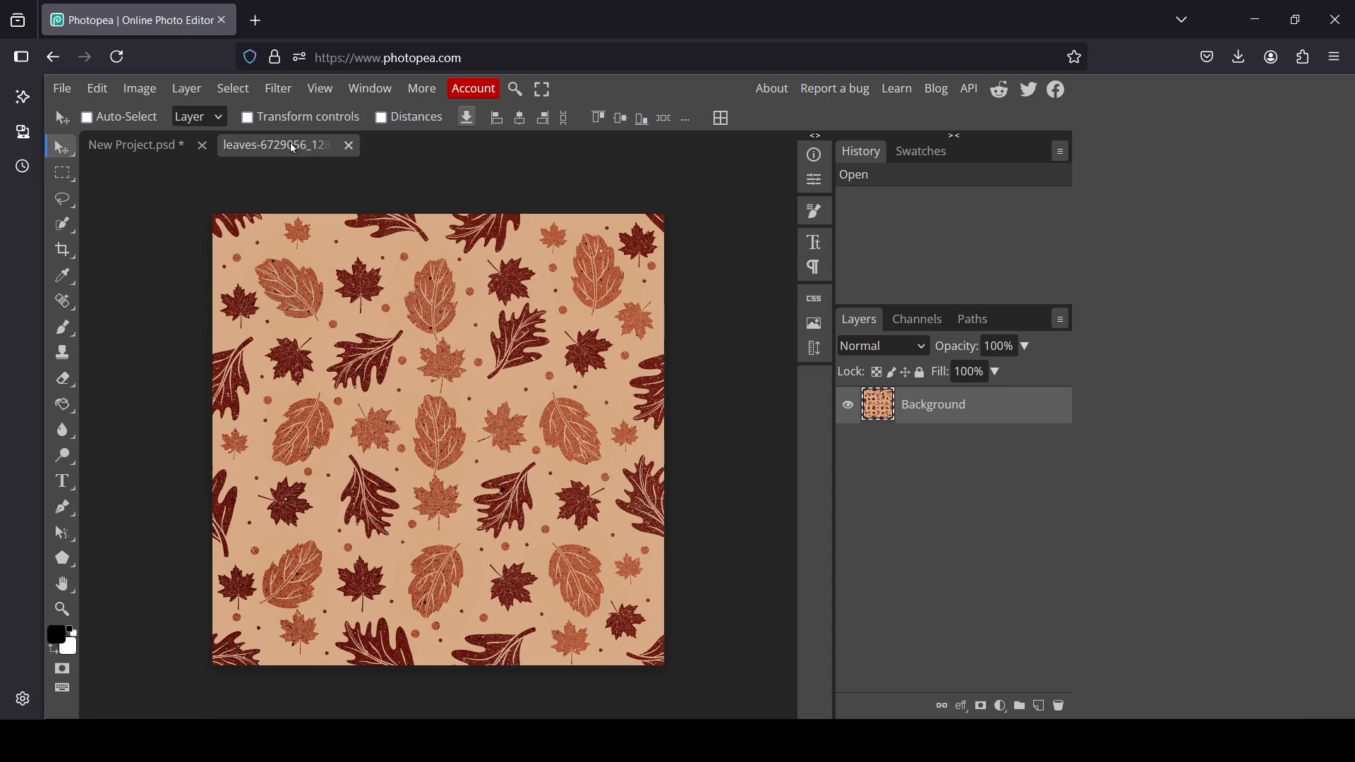
{"action": "left_click", "coordinate": [168, 145]}
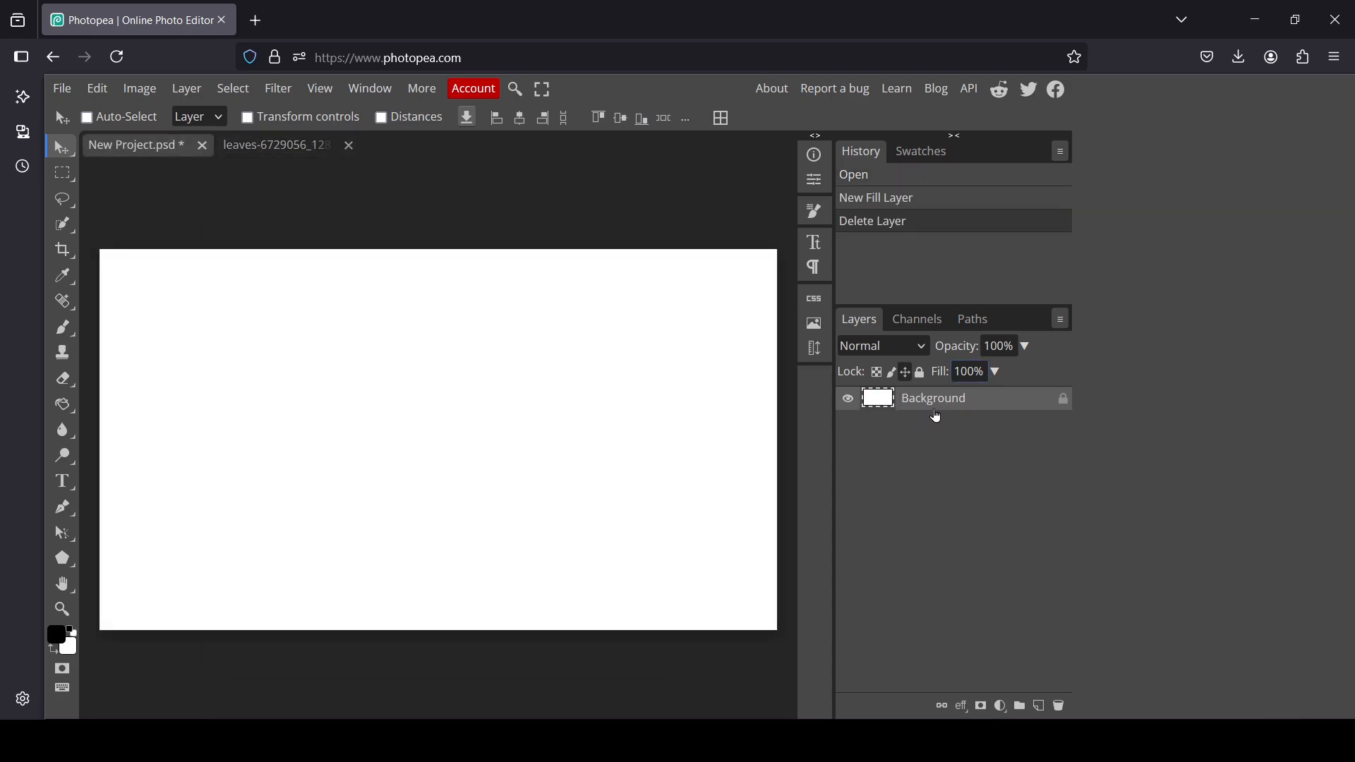
{"action": "left_click", "coordinate": [286, 143]}
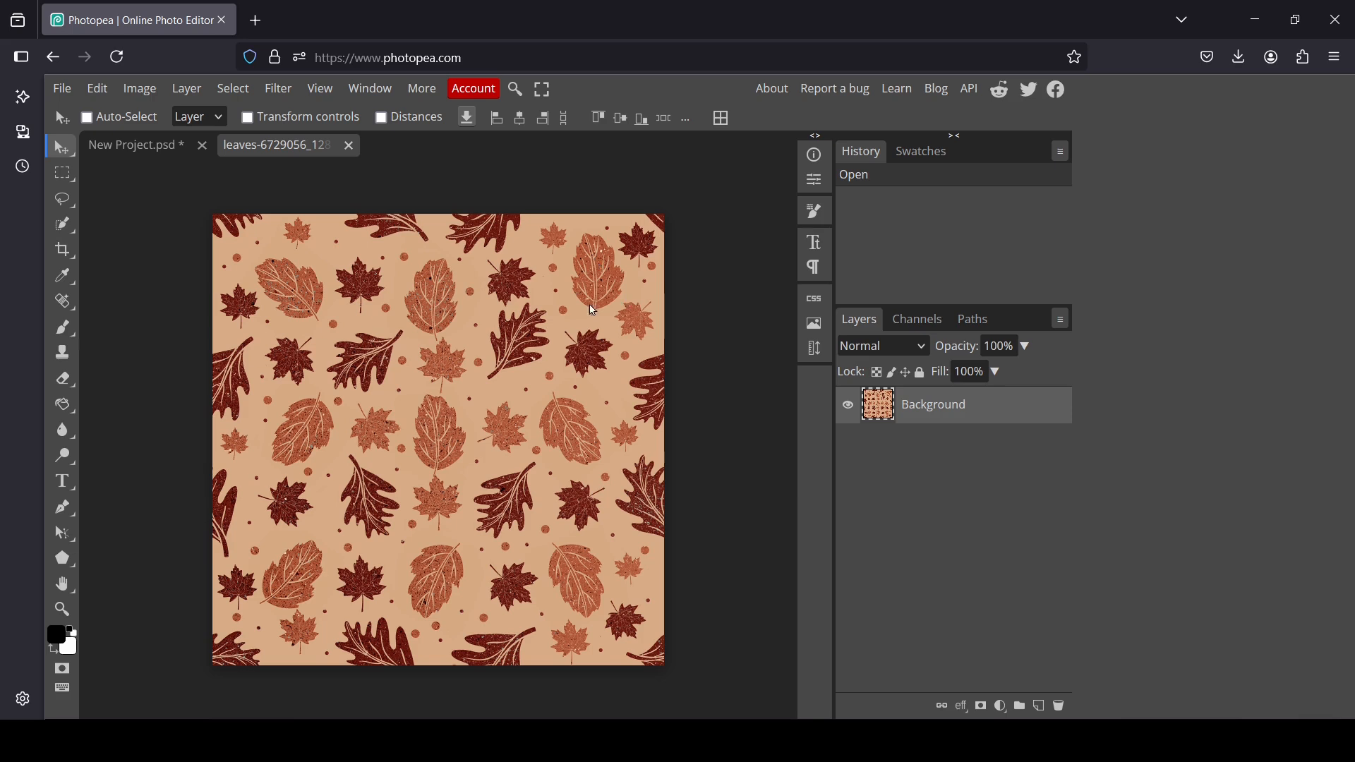
Step: Check how the leaf image tiles with Pattern Preview at a reduced zoom, and switch the preview off again
{"action": "left_click", "coordinate": [850, 411]}
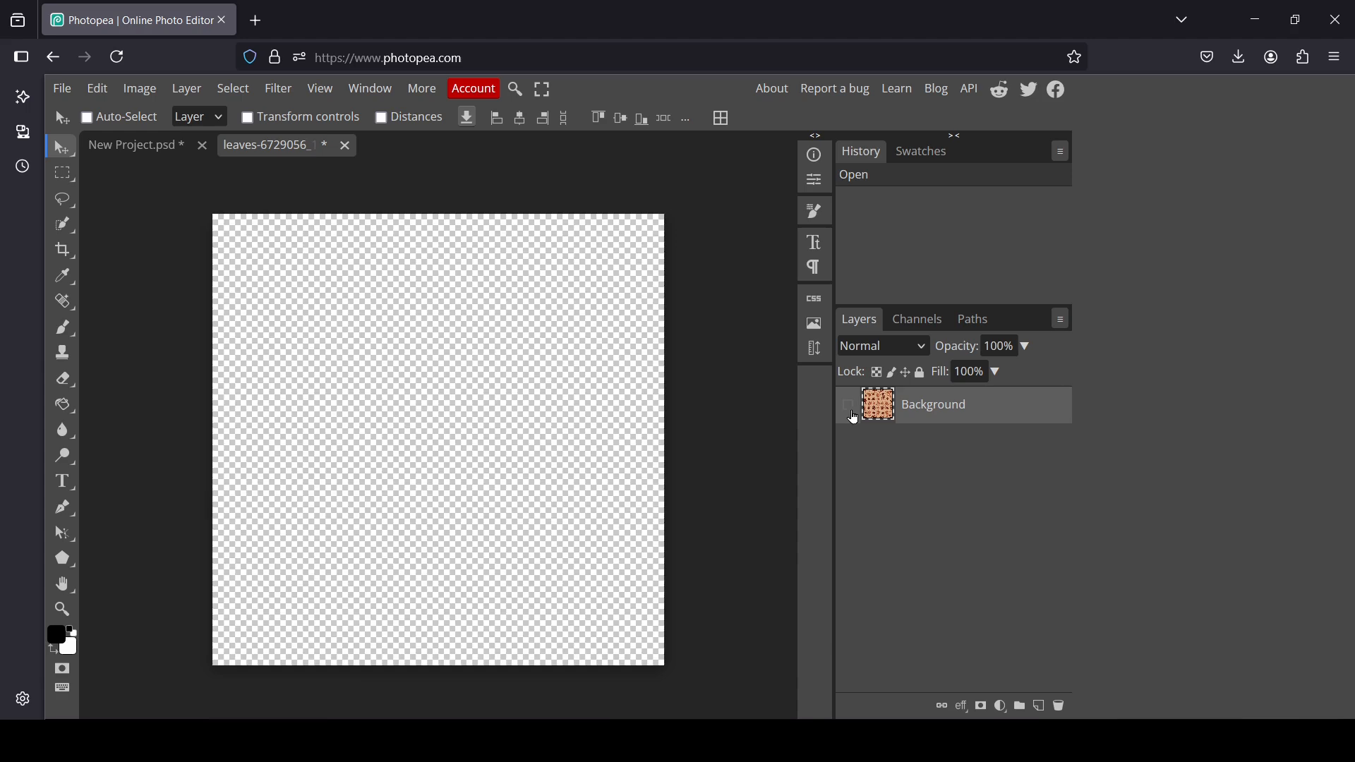
{"action": "left_click", "coordinate": [850, 410]}
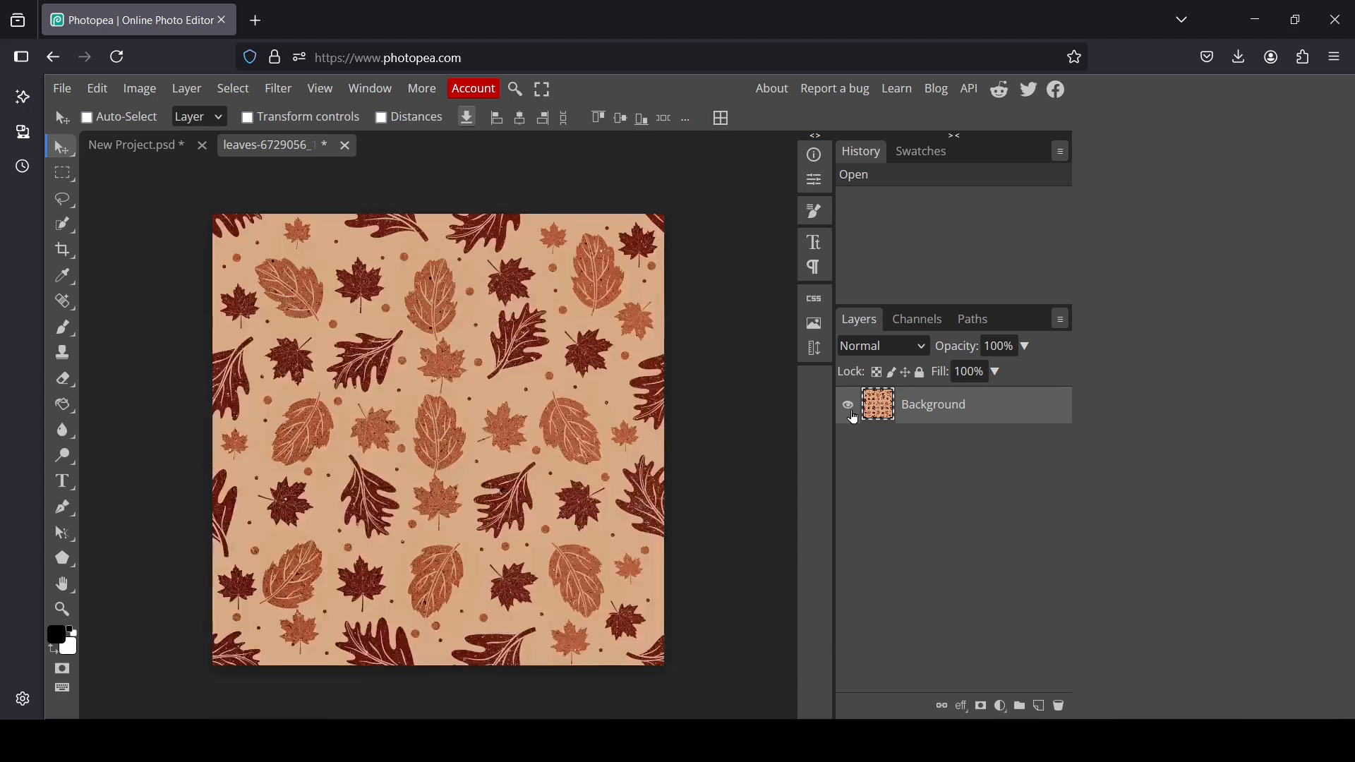
{"action": "left_click", "coordinate": [322, 92]}
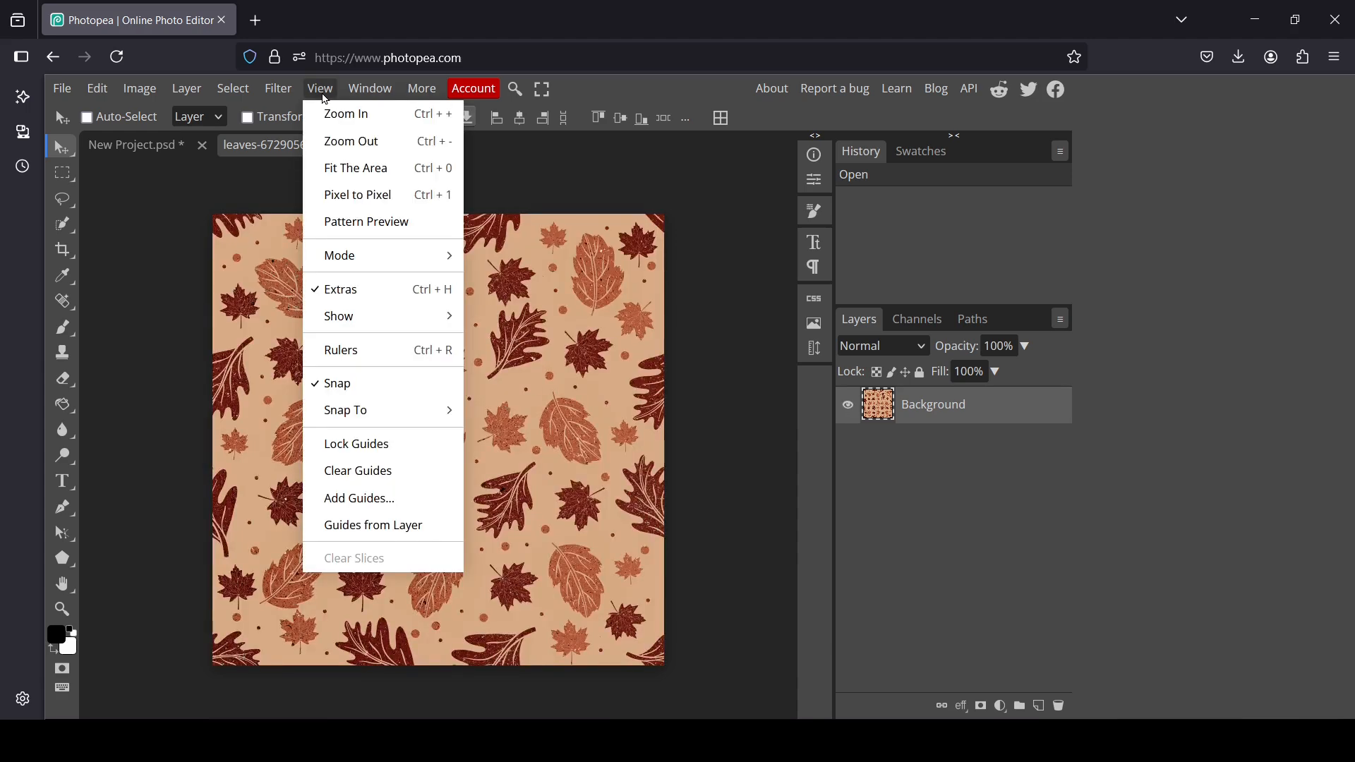
{"action": "left_click", "coordinate": [357, 223]}
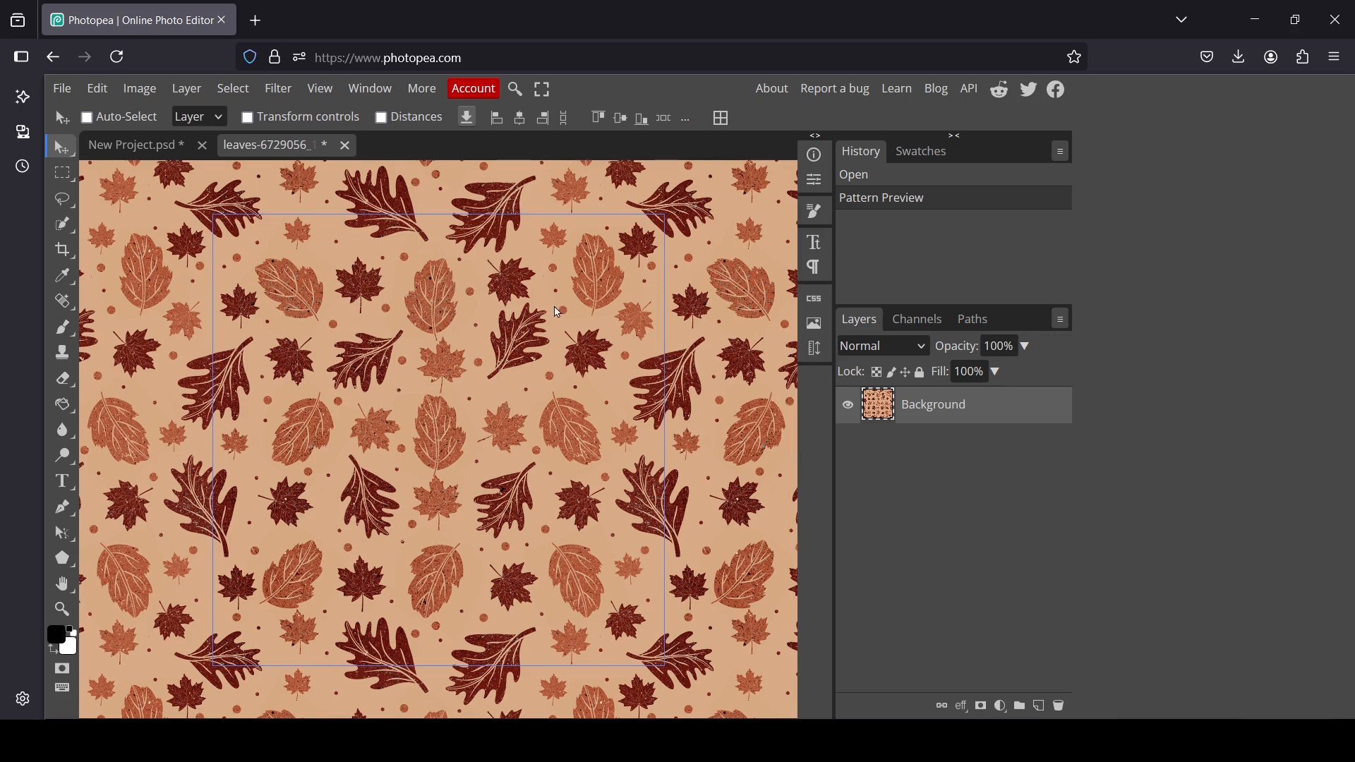
{"action": "left_click", "coordinate": [63, 611]}
{"action": "right_click", "coordinate": [447, 408]}
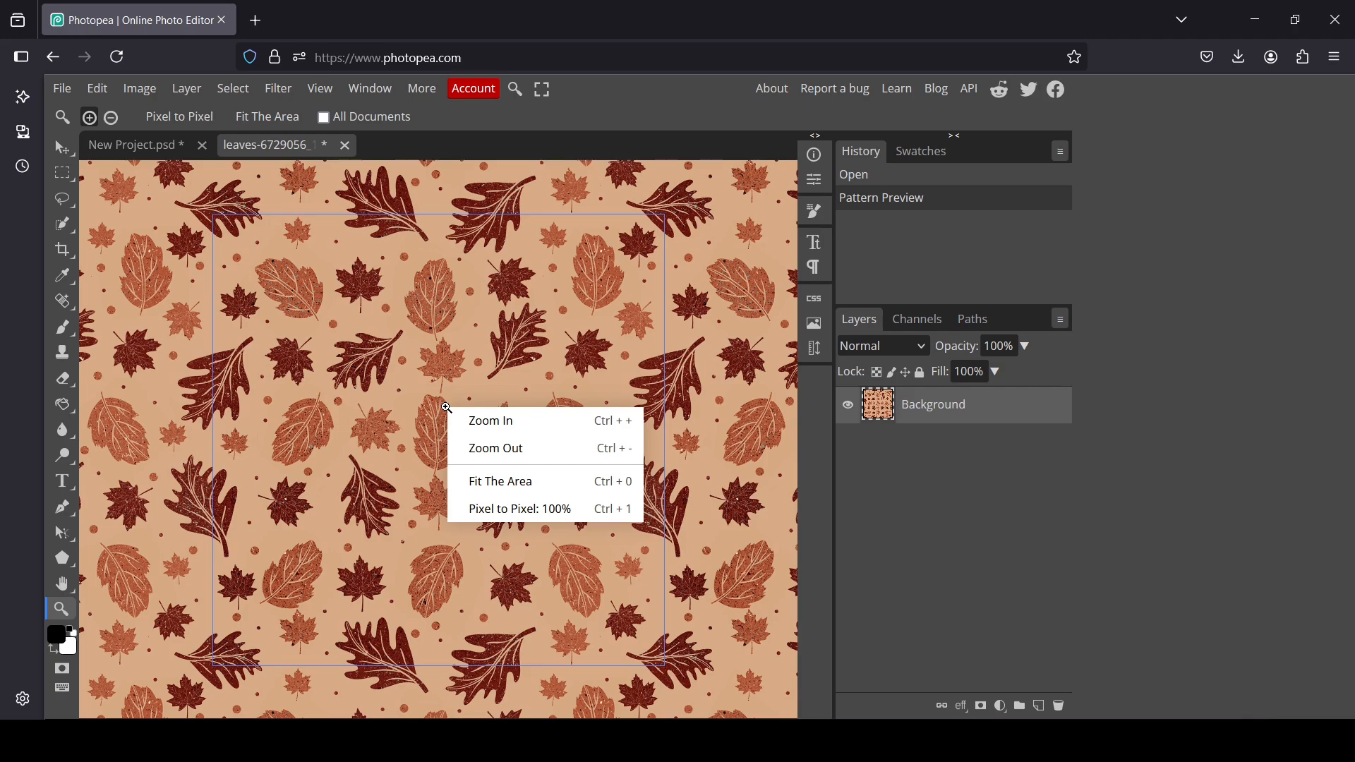
{"action": "left_click", "coordinate": [500, 452]}
{"action": "right_click", "coordinate": [497, 453]}
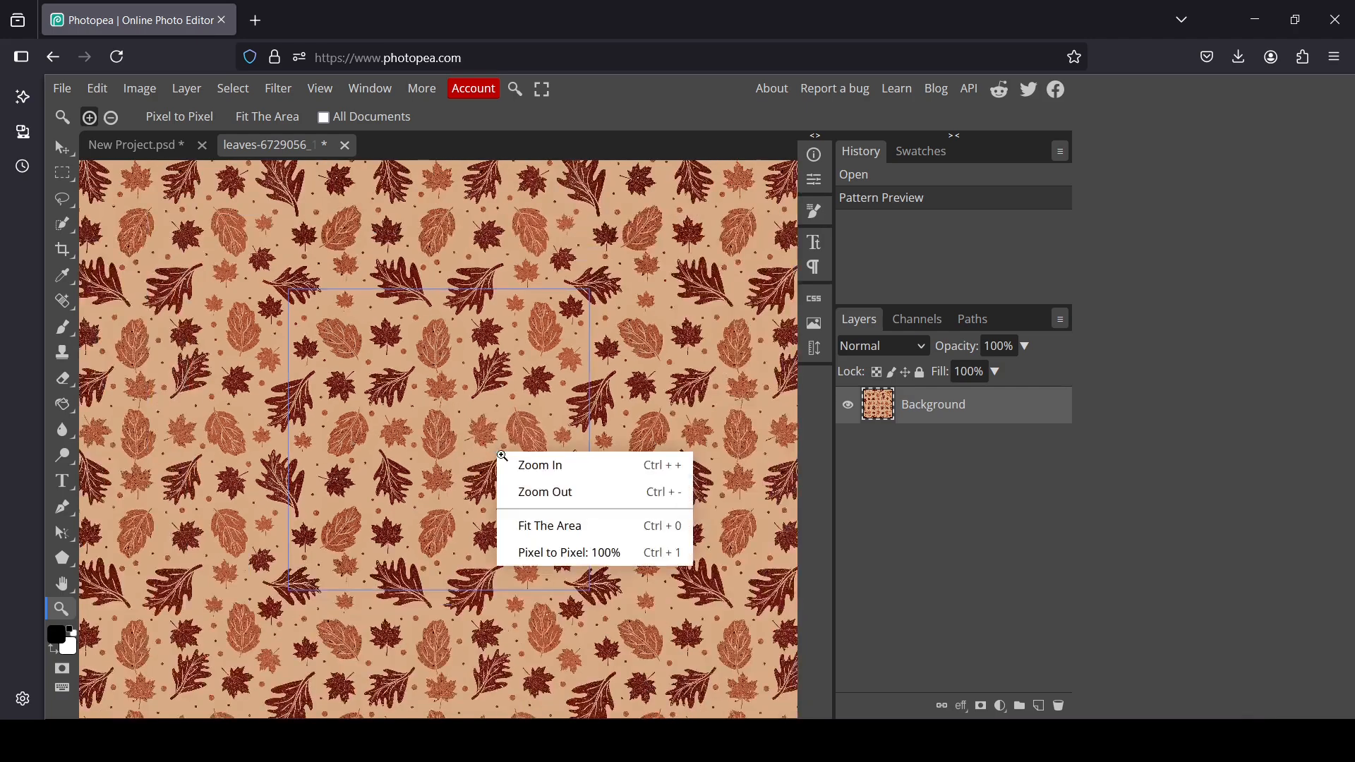
{"action": "left_click", "coordinate": [547, 497]}
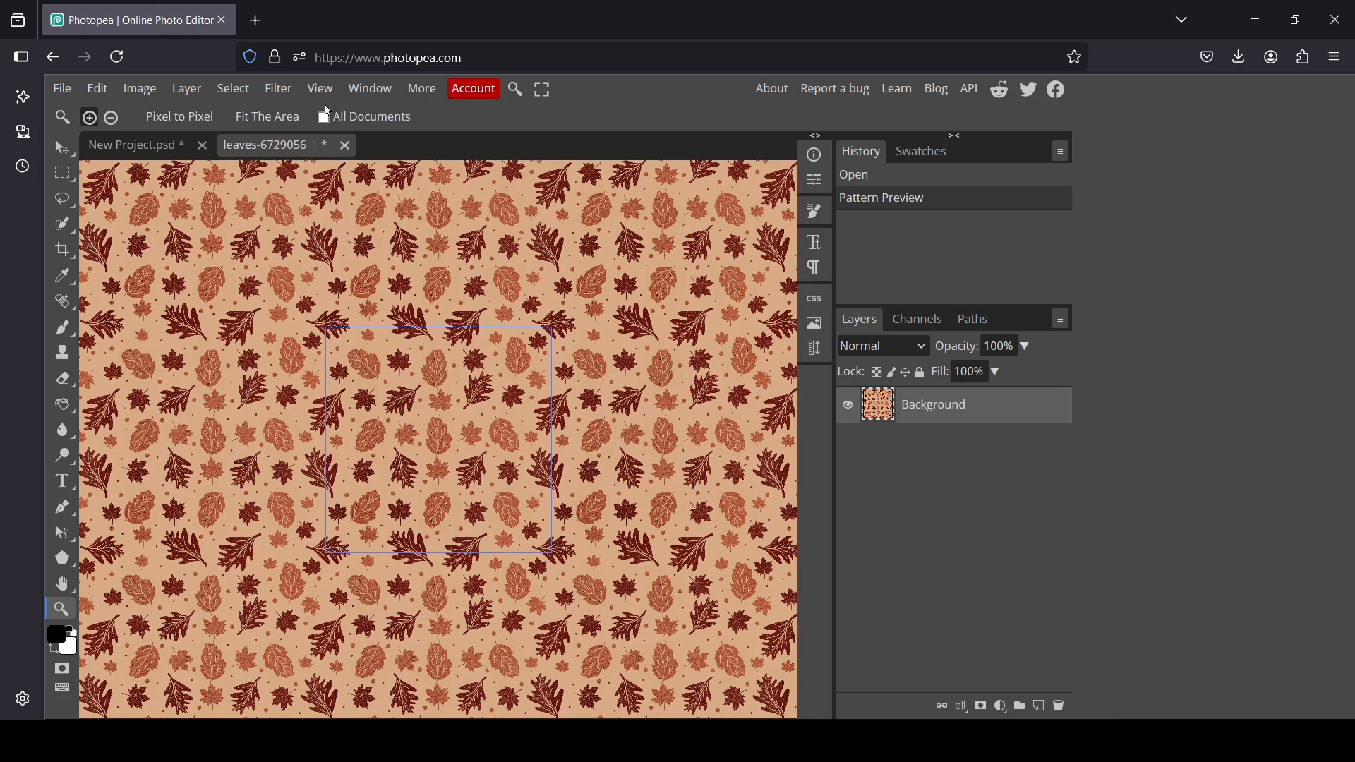
{"action": "left_click", "coordinate": [320, 89]}
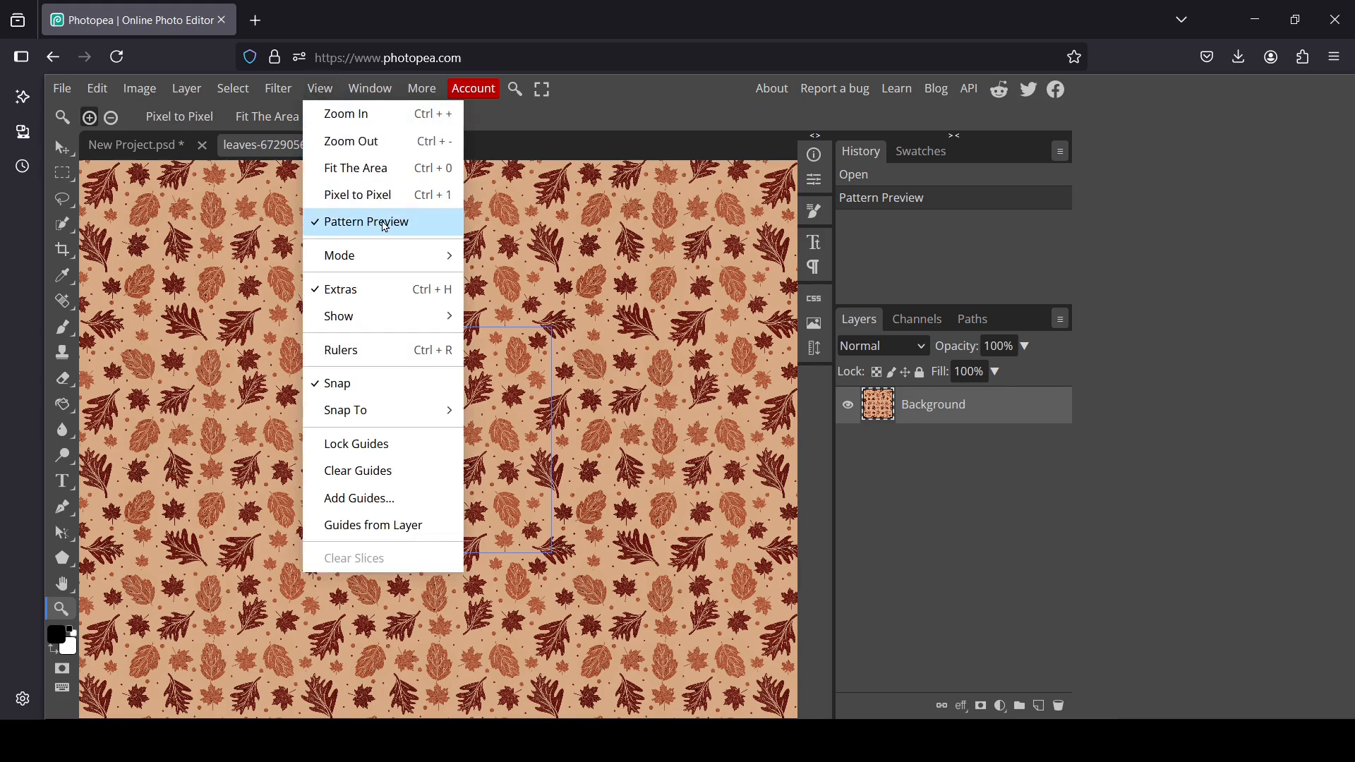
{"action": "left_click", "coordinate": [365, 230]}
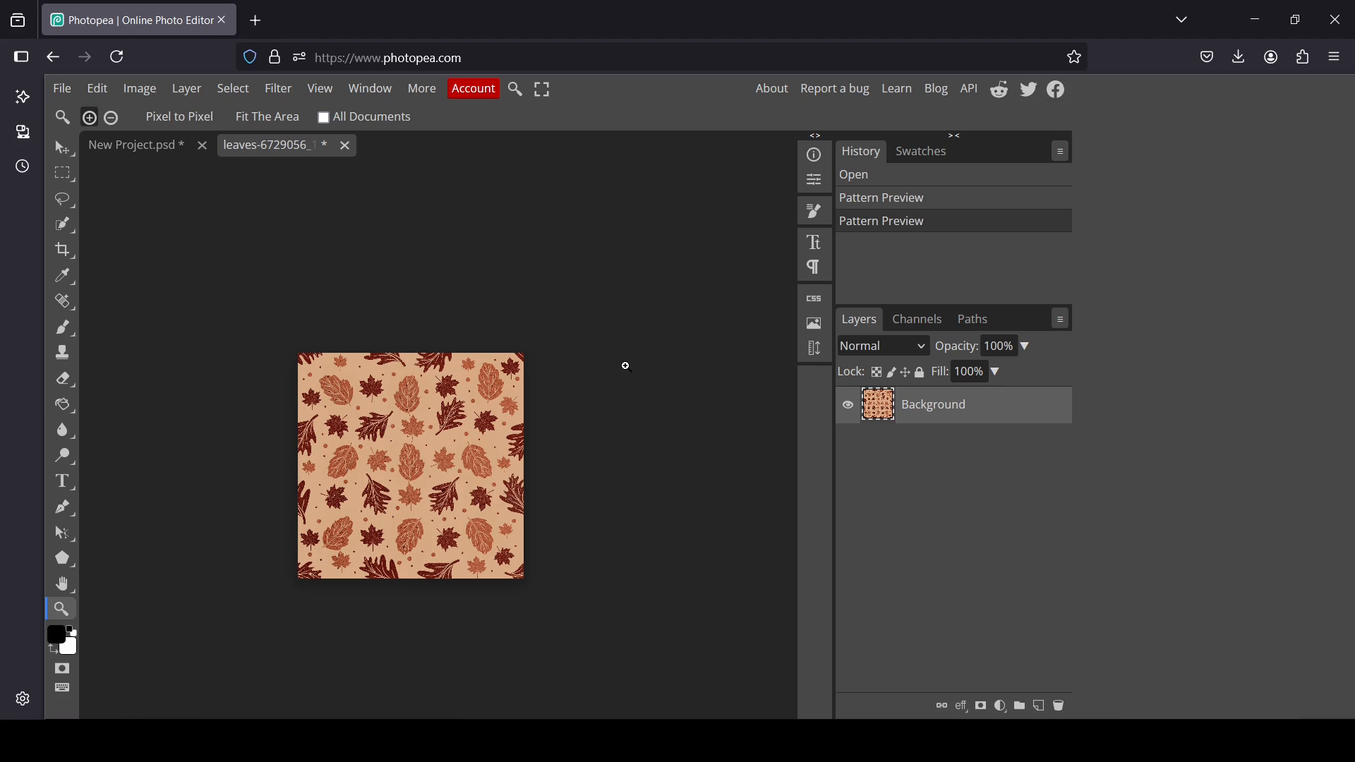
Step: Define the leaf image as a new pattern
{"action": "left_click", "coordinate": [101, 92]}
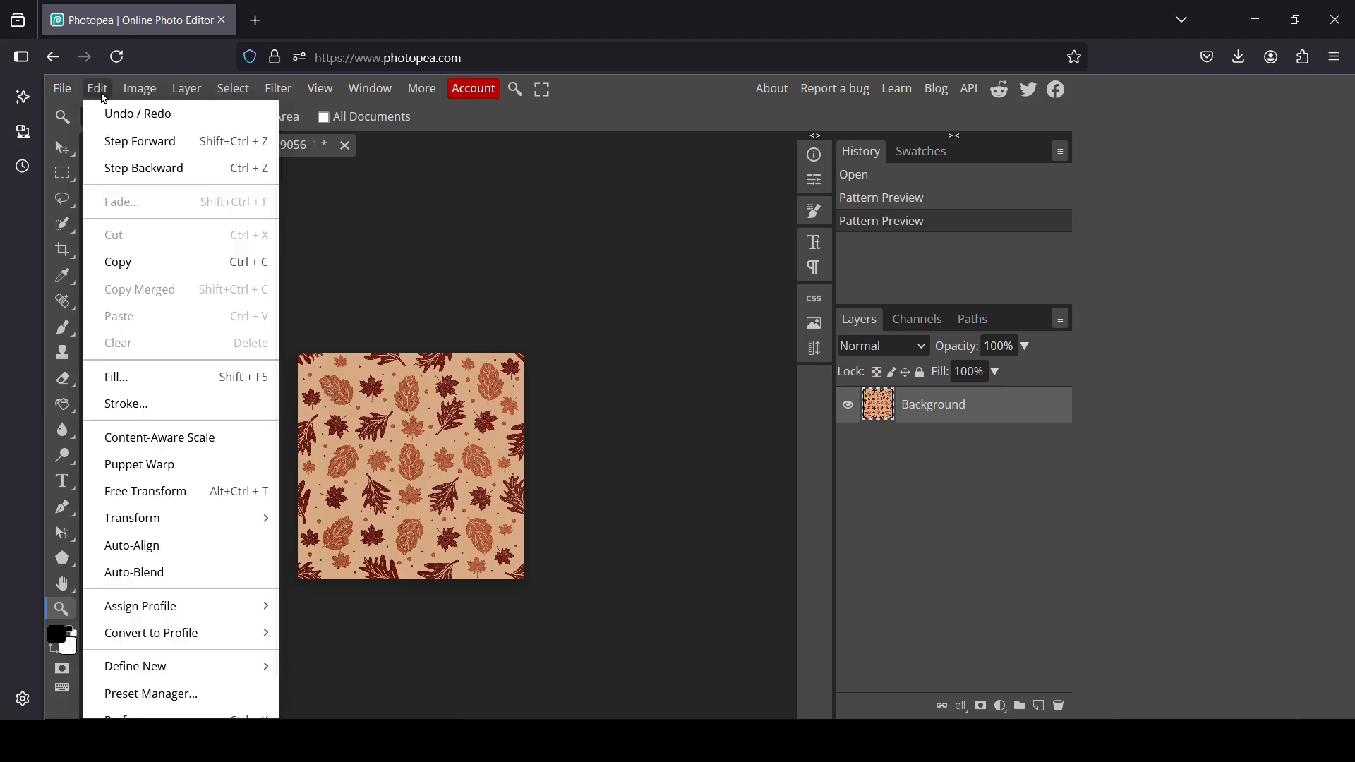
{"action": "mouse_move", "coordinate": [218, 676]}
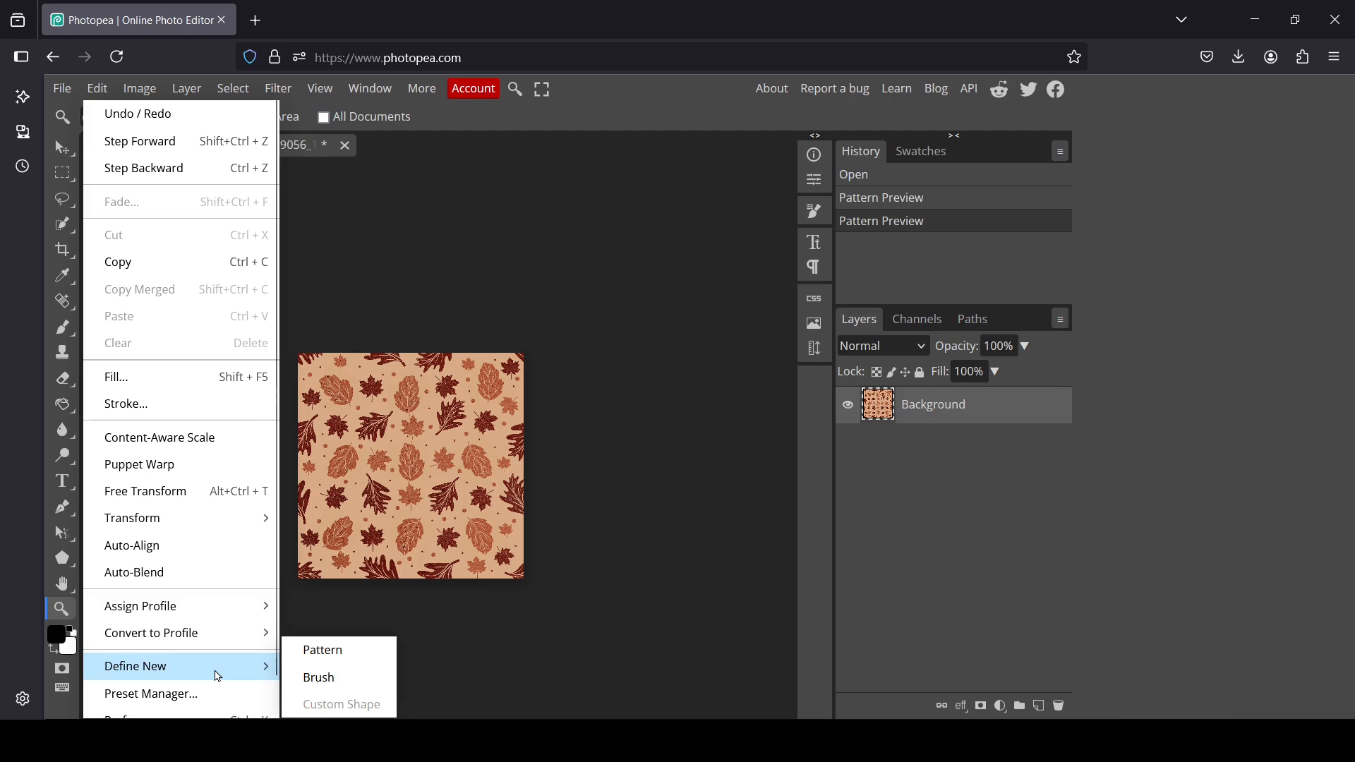
{"action": "left_click", "coordinate": [358, 652]}
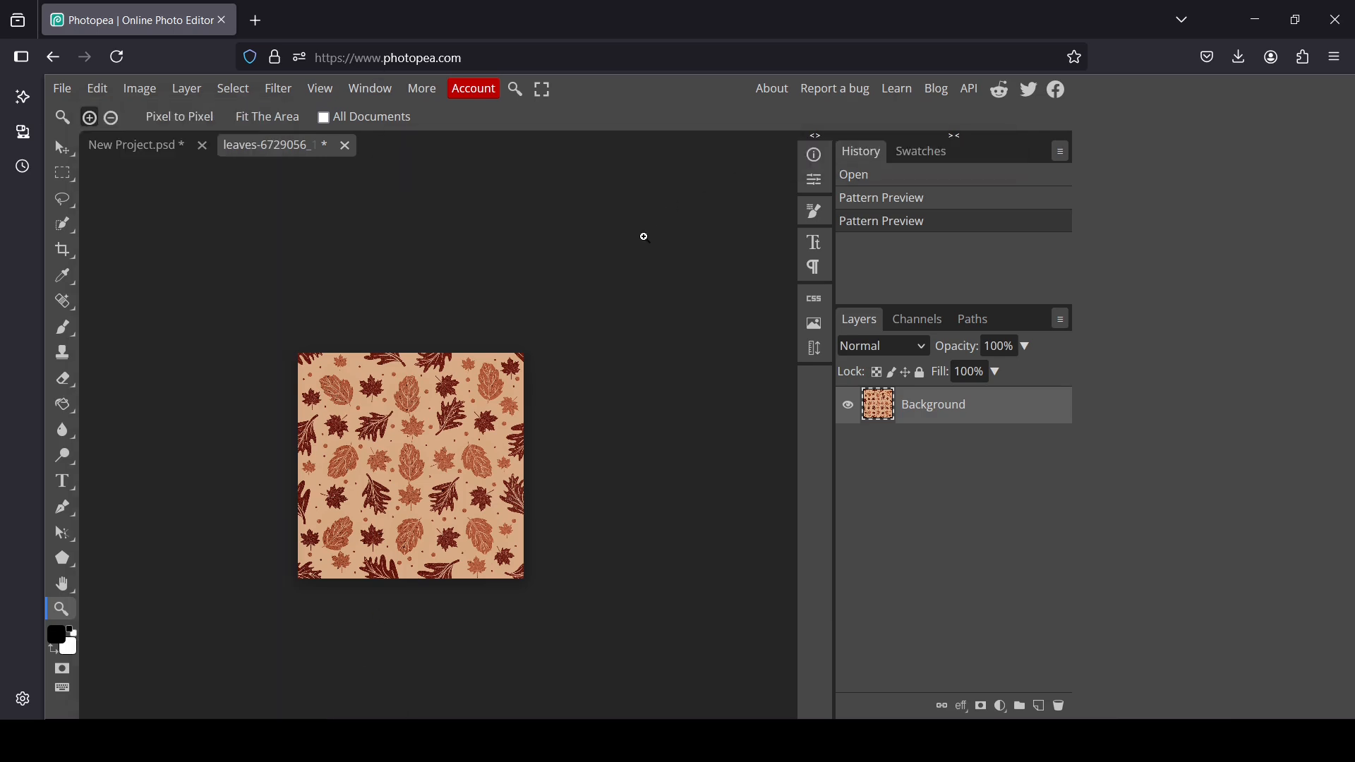
Step: Add a Pattern Fill layer to New Project.psd and choose the leaf pattern for it
{"action": "left_click", "coordinate": [151, 153]}
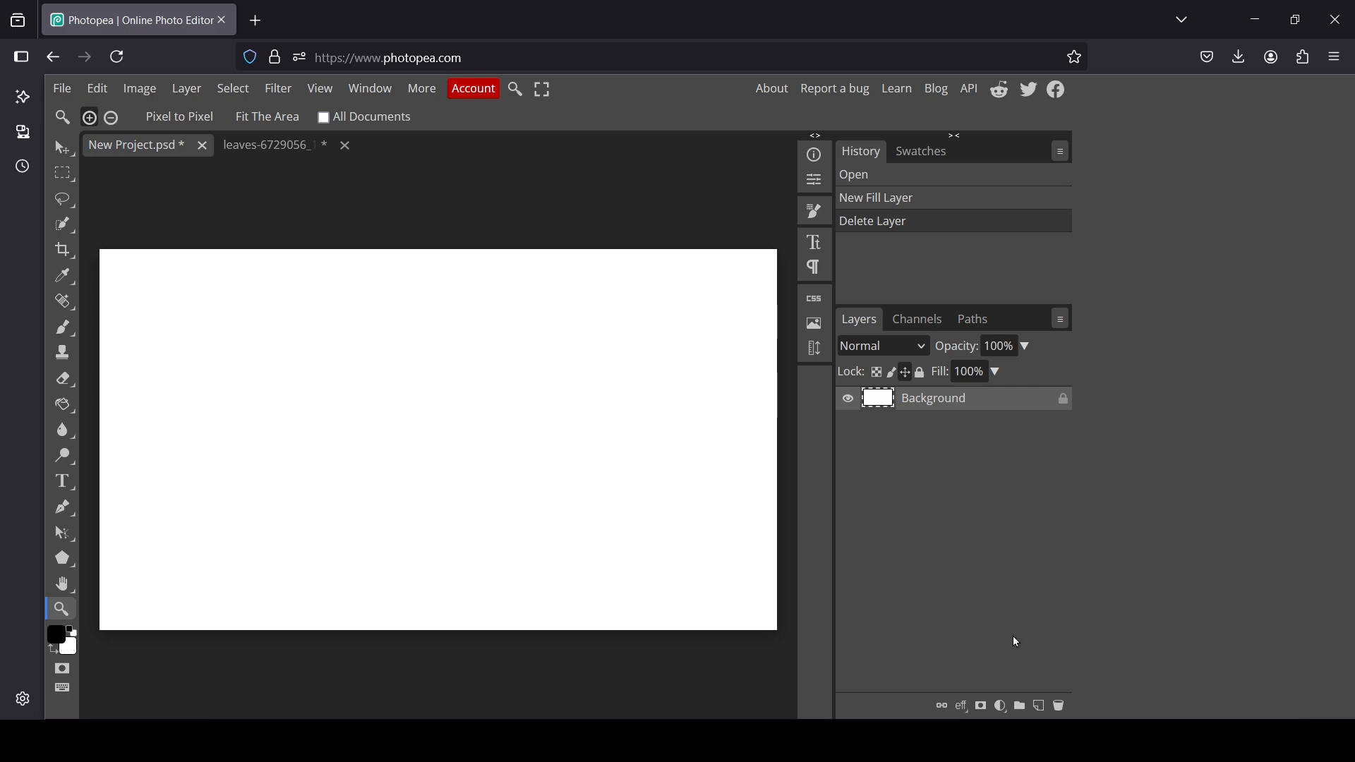
{"action": "left_click", "coordinate": [1001, 707]}
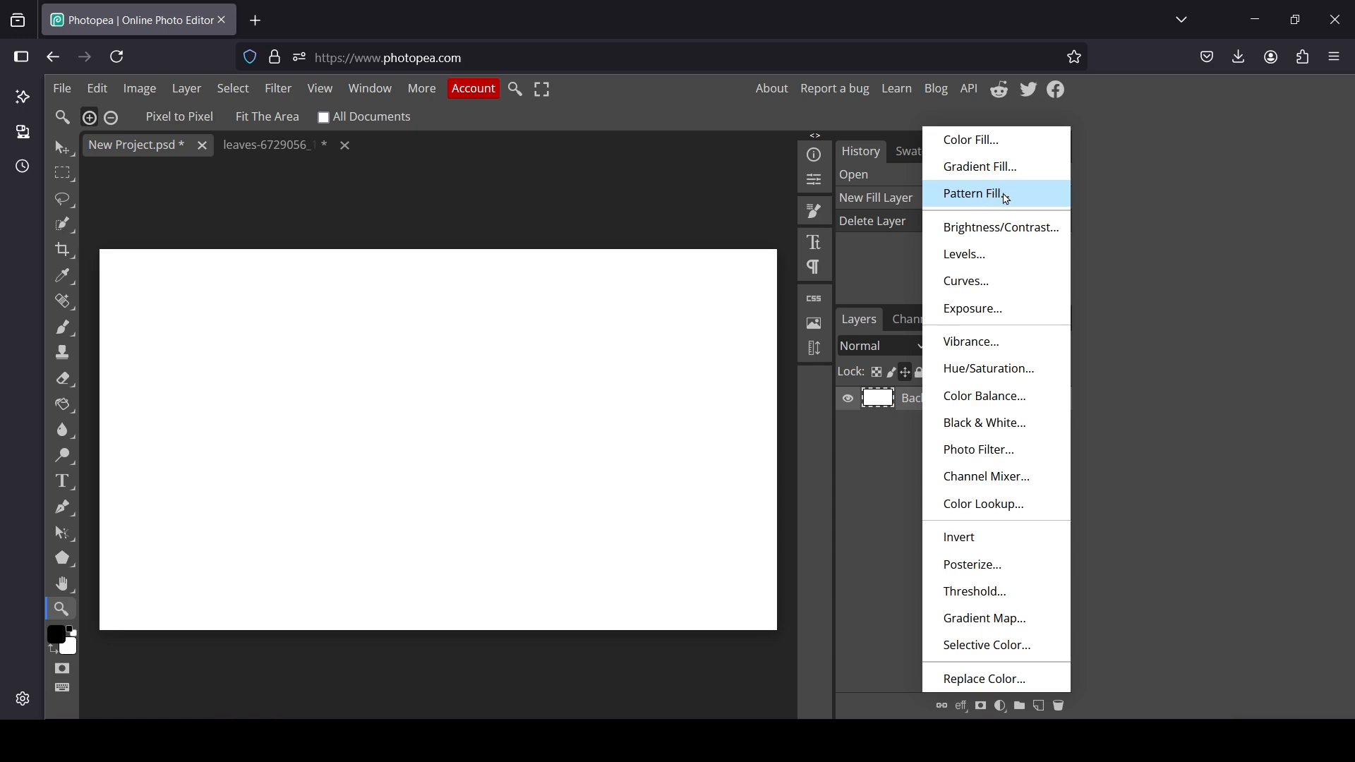
{"action": "left_click", "coordinate": [1005, 194]}
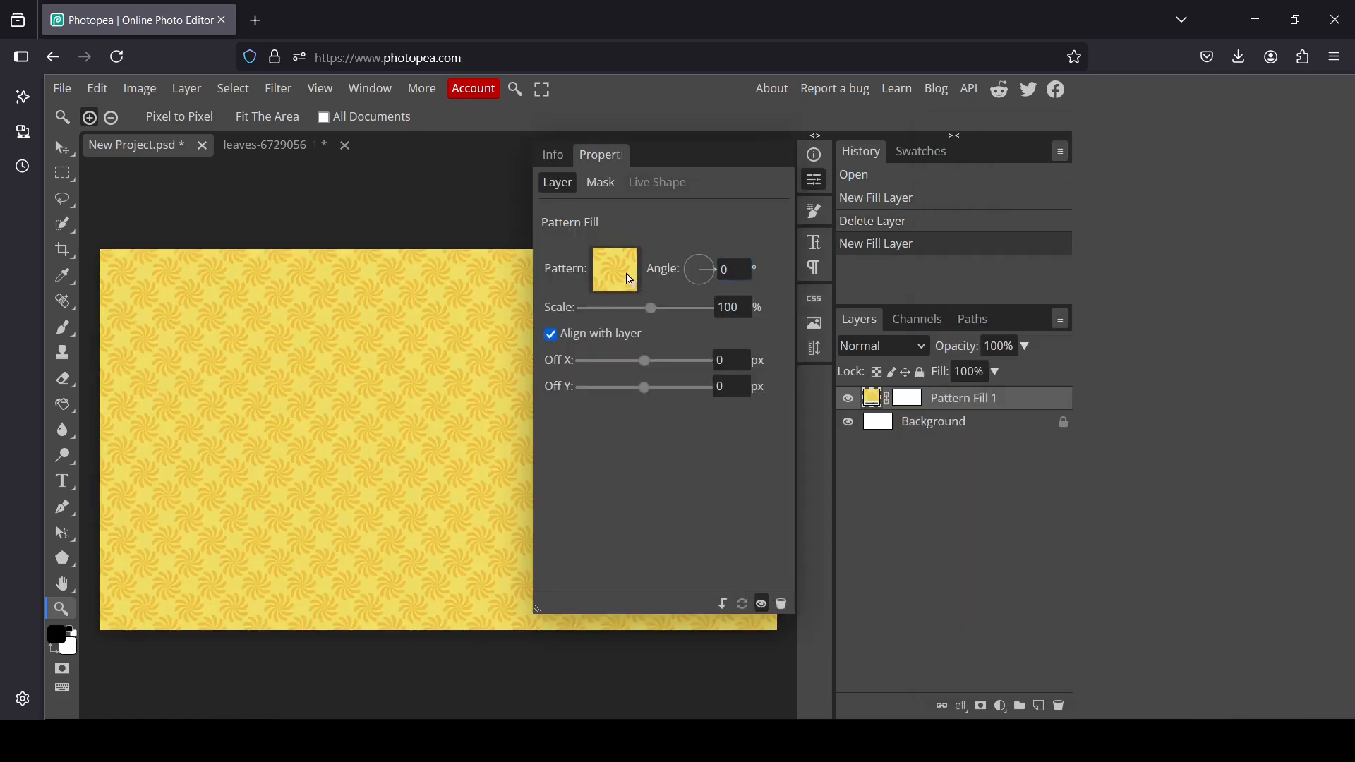
{"action": "left_click", "coordinate": [615, 269]}
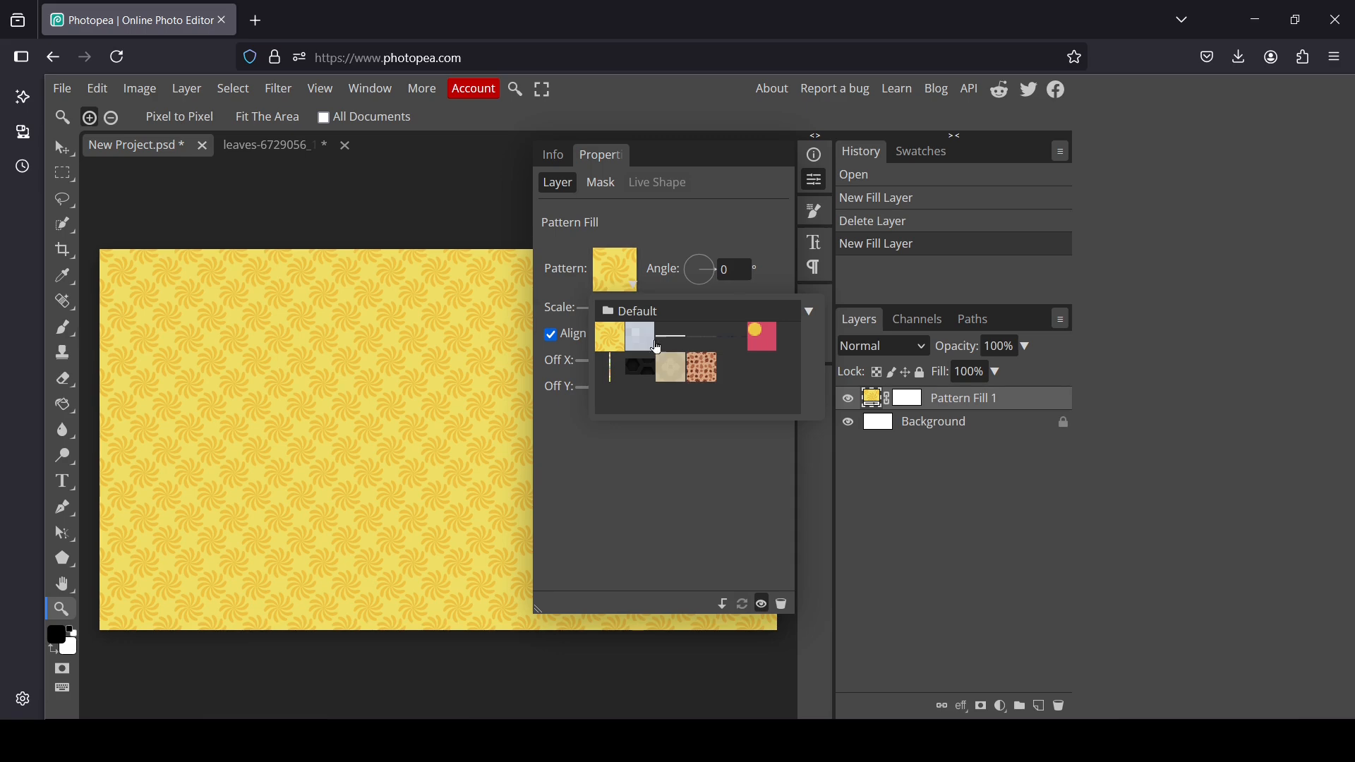
{"action": "left_click", "coordinate": [712, 372]}
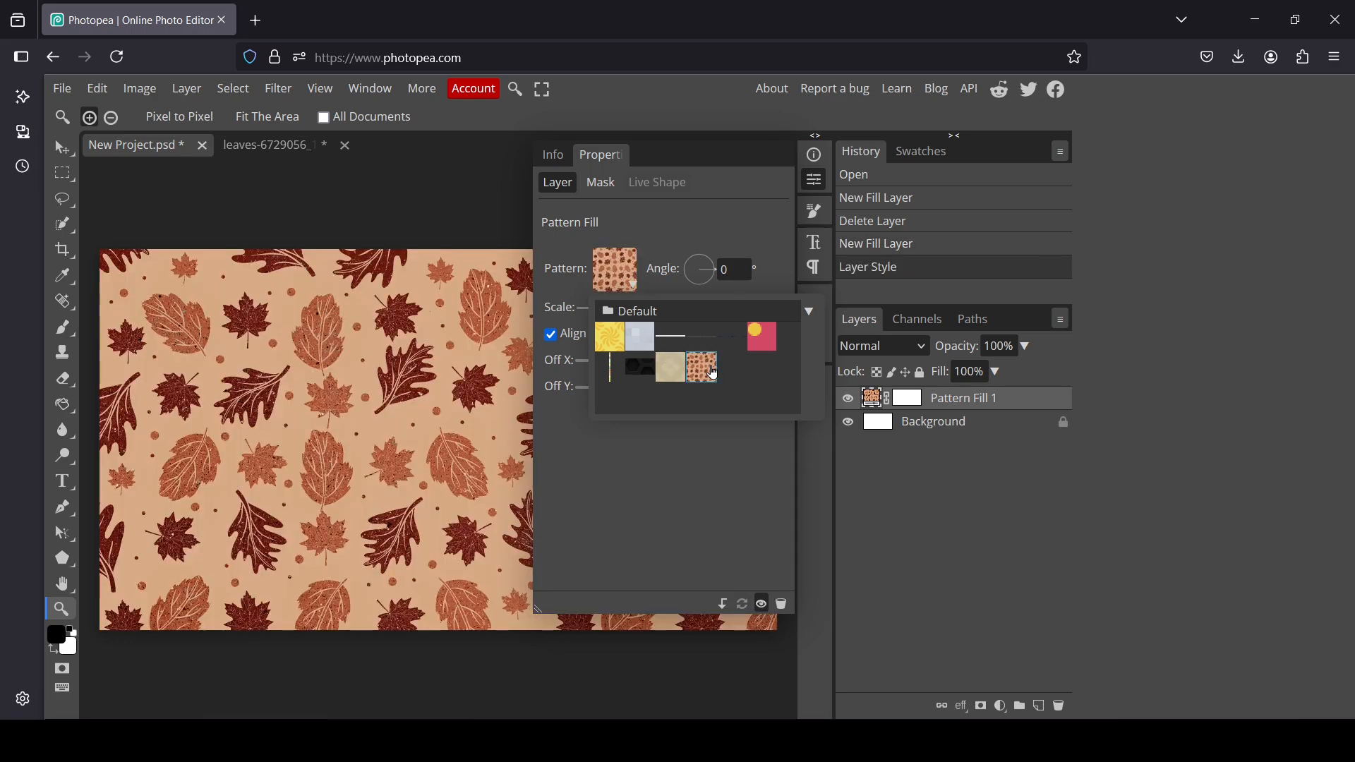
{"action": "left_click", "coordinate": [776, 278]}
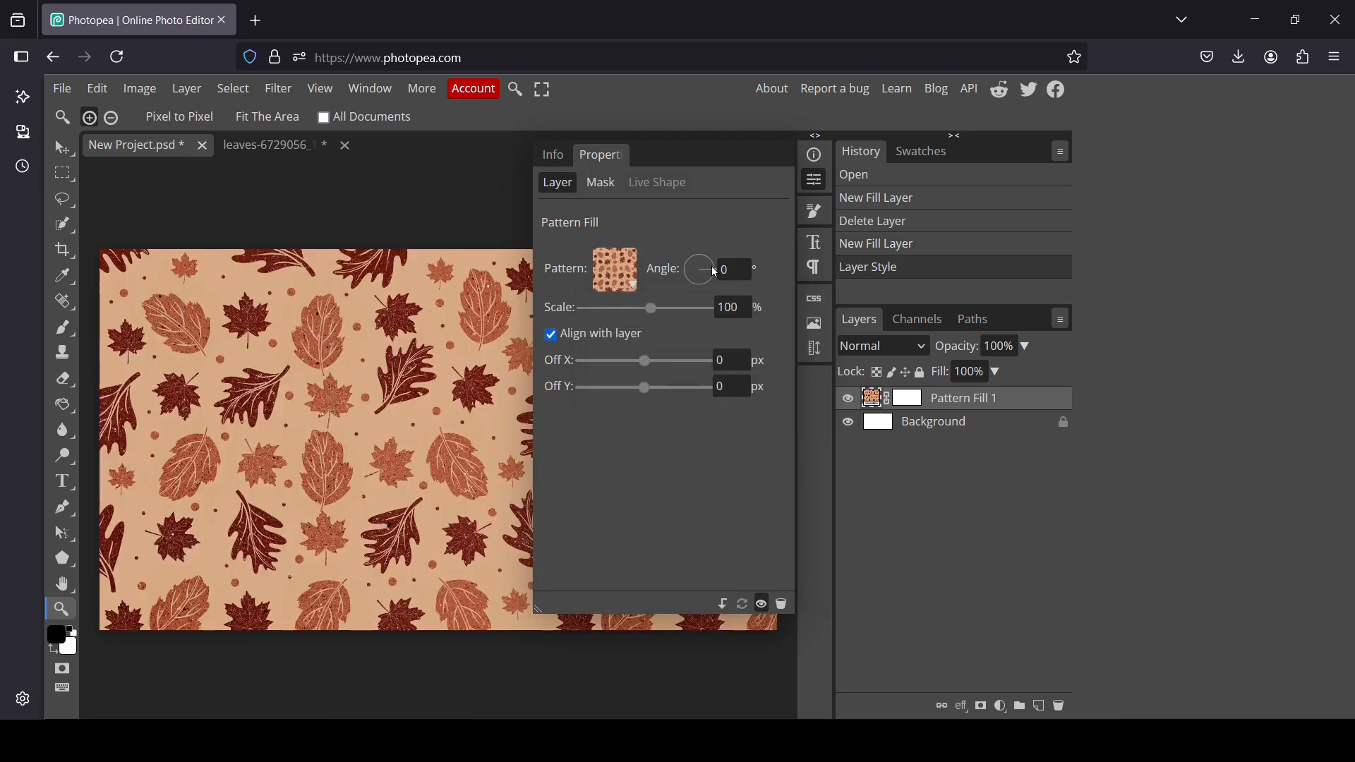
Step: Set the pattern fill's scale to 80% and its vertical offset to 12 px, and close its properties
{"action": "mouse_move", "coordinate": [718, 273]}
{"action": "left_mouse_down"}
{"action": "mouse_move", "coordinate": [699, 290]}
{"action": "mouse_move", "coordinate": [721, 271]}
{"action": "left_mouse_up"}
{"action": "mouse_move", "coordinate": [649, 310]}
{"action": "left_mouse_down"}
{"action": "mouse_move", "coordinate": [659, 316]}
{"action": "mouse_move", "coordinate": [625, 314]}
{"action": "mouse_move", "coordinate": [655, 314]}
{"action": "left_mouse_up"}
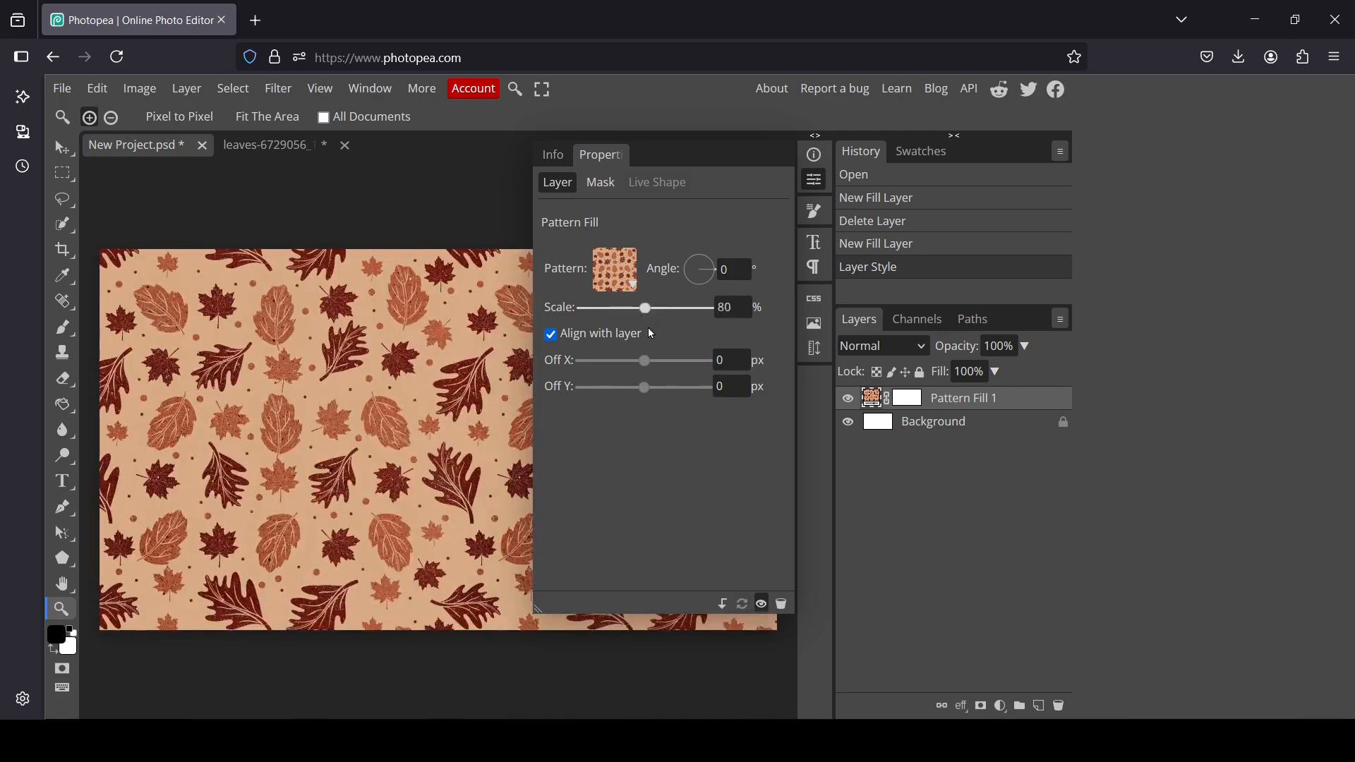
{"action": "mouse_move", "coordinate": [648, 367]}
{"action": "left_mouse_down"}
{"action": "mouse_move", "coordinate": [667, 364]}
{"action": "mouse_move", "coordinate": [645, 365]}
{"action": "mouse_move", "coordinate": [642, 387]}
{"action": "mouse_move", "coordinate": [664, 387]}
{"action": "left_mouse_up"}
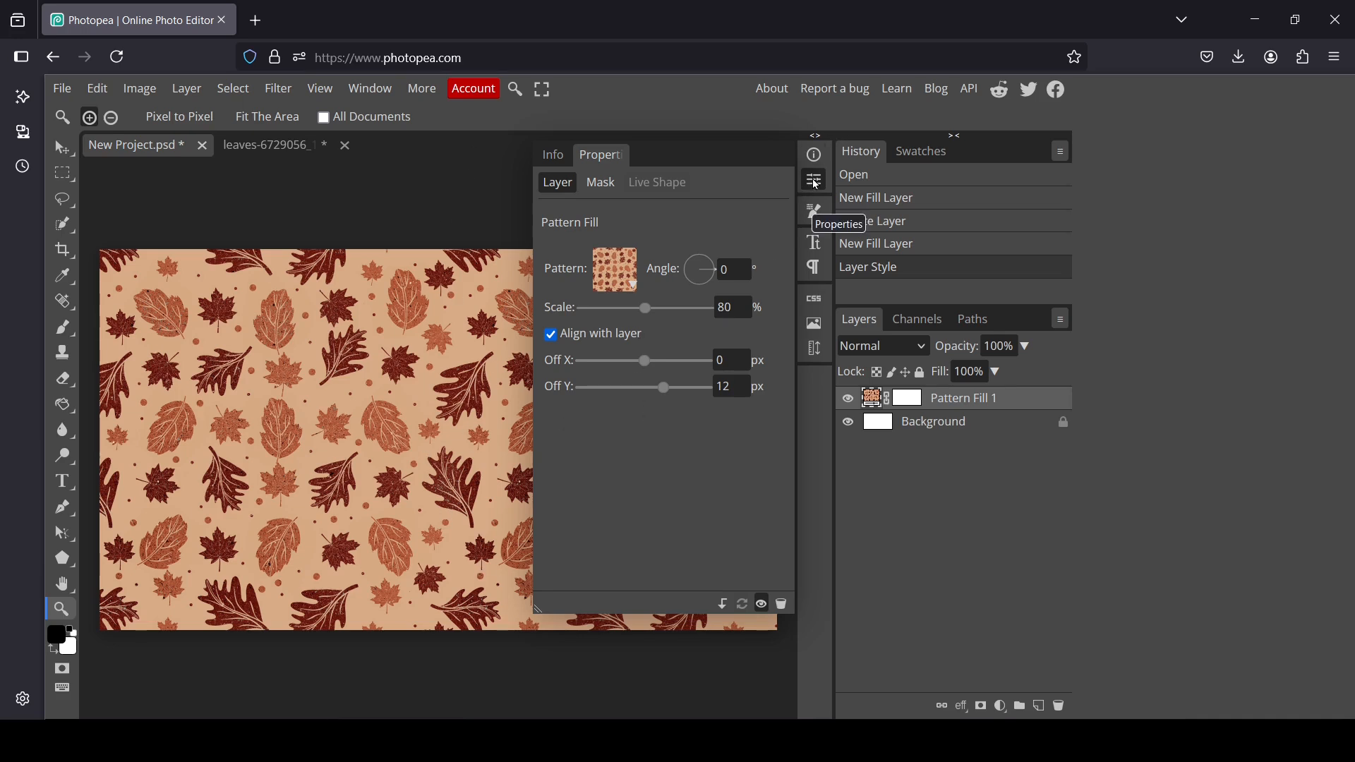
{"action": "left_click", "coordinate": [816, 182]}
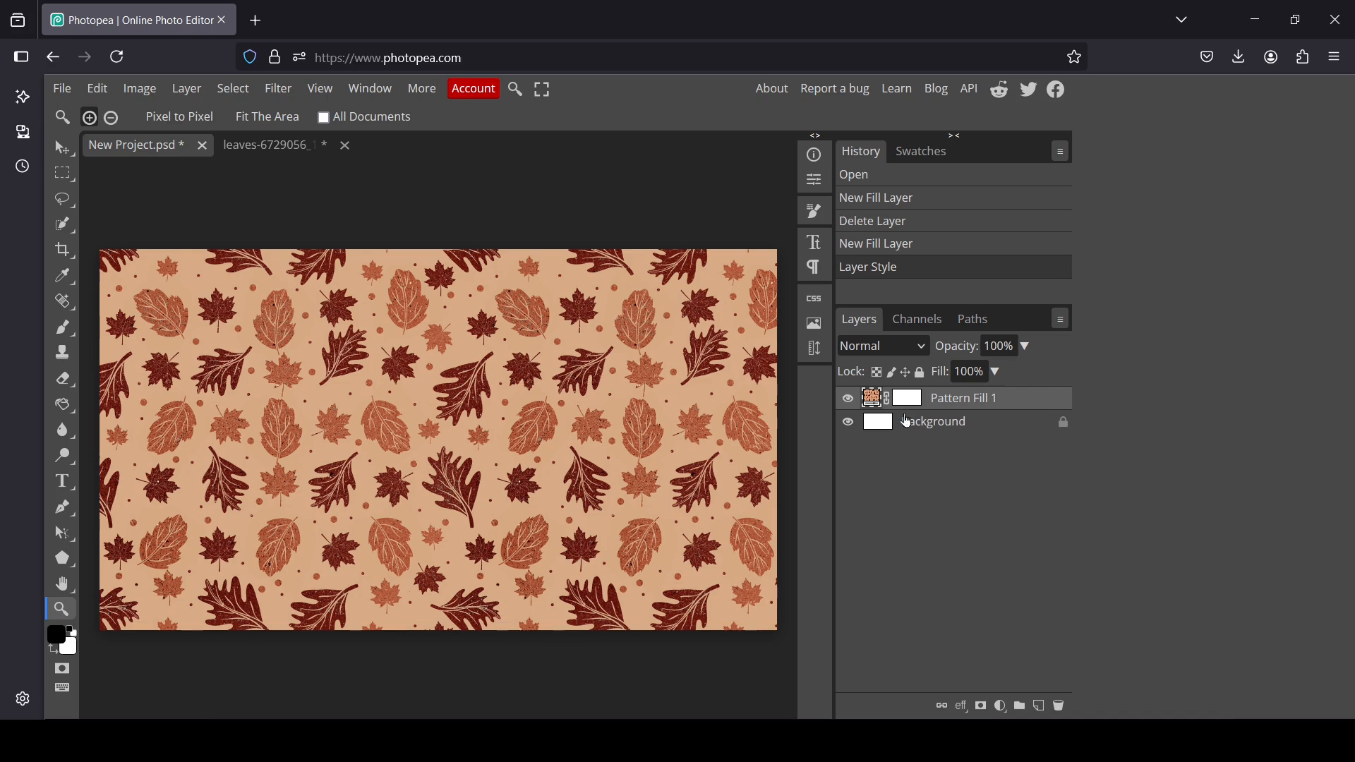
Step: Add a new layer above the pattern fill, fill it with white using the Paint Bucket, and toggle its visibility to compare
{"action": "left_click", "coordinate": [1040, 706]}
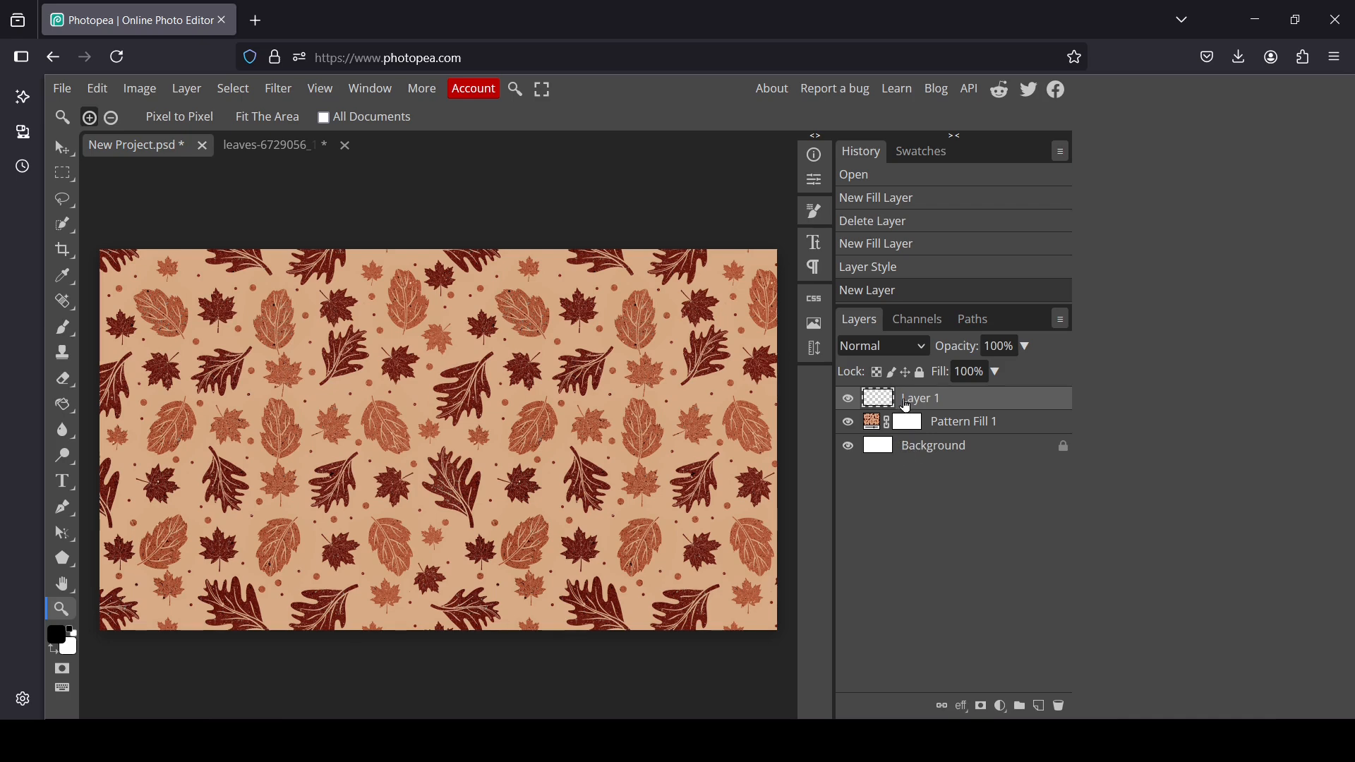
{"action": "left_click", "coordinate": [54, 651]}
{"action": "left_click", "coordinate": [63, 405]}
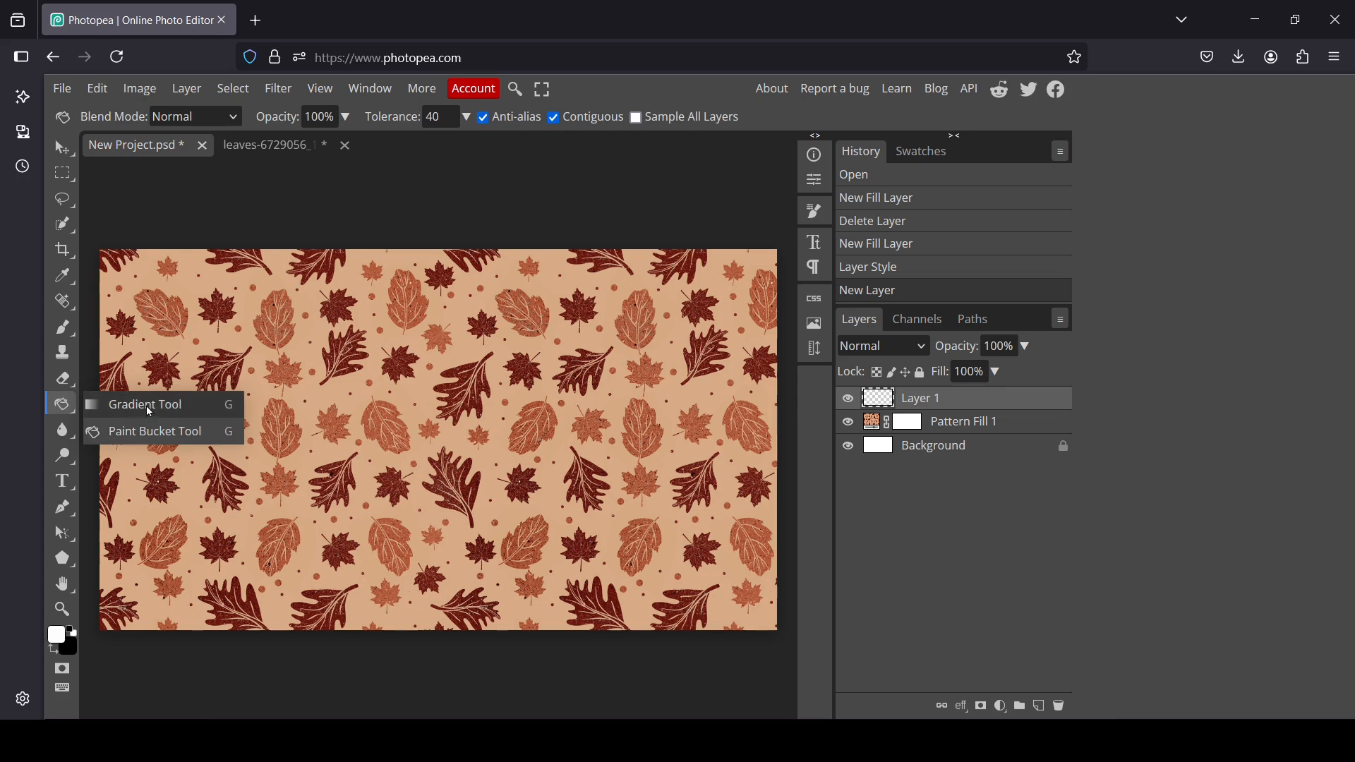
{"action": "left_click", "coordinate": [152, 430]}
{"action": "left_click", "coordinate": [462, 350]}
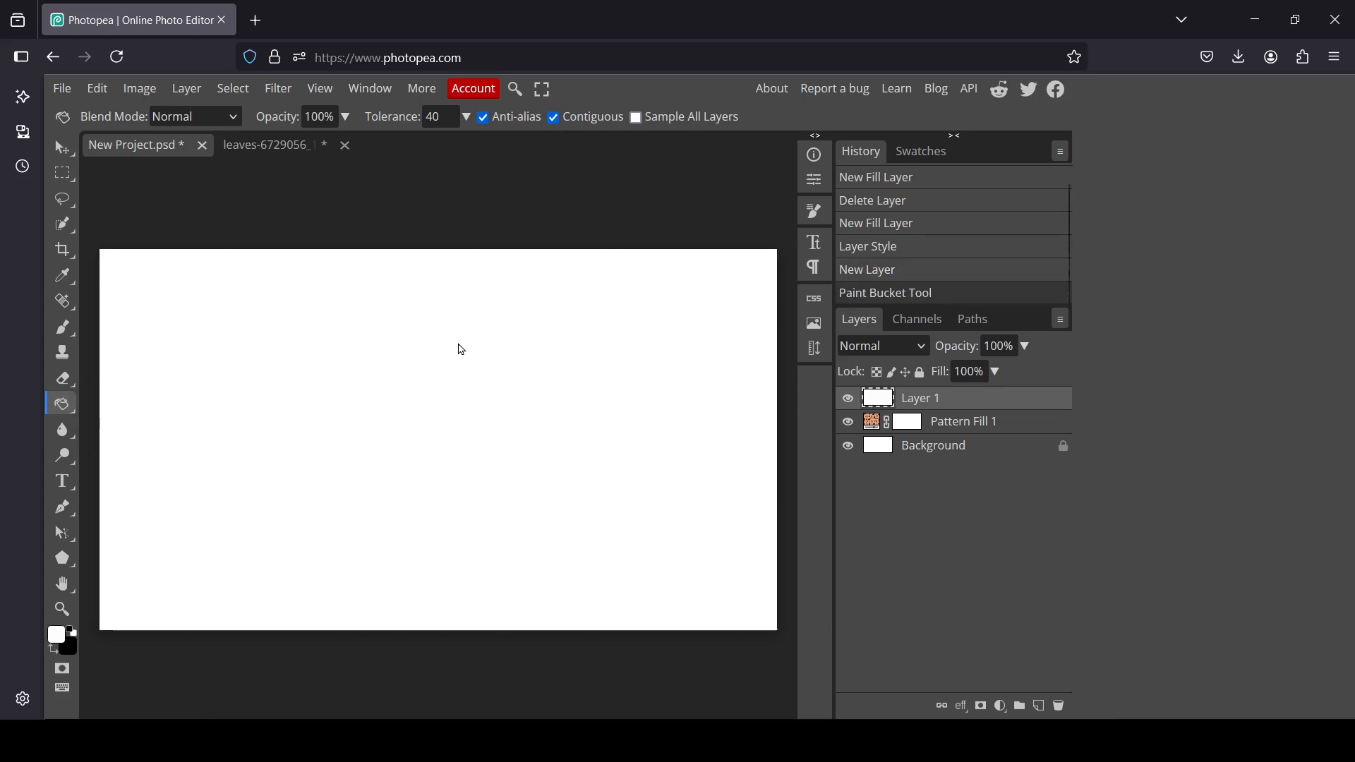
{"action": "left_click", "coordinate": [848, 399]}
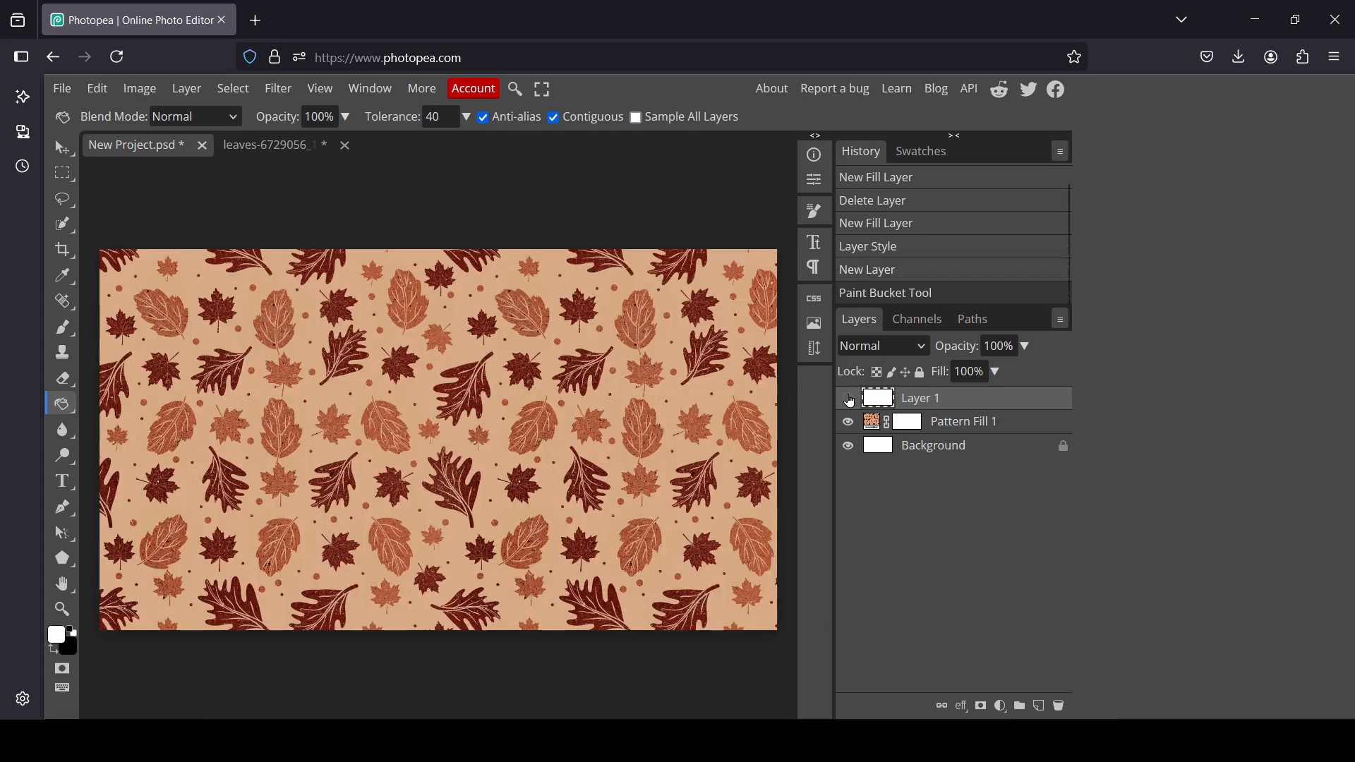
{"action": "left_click", "coordinate": [848, 399]}
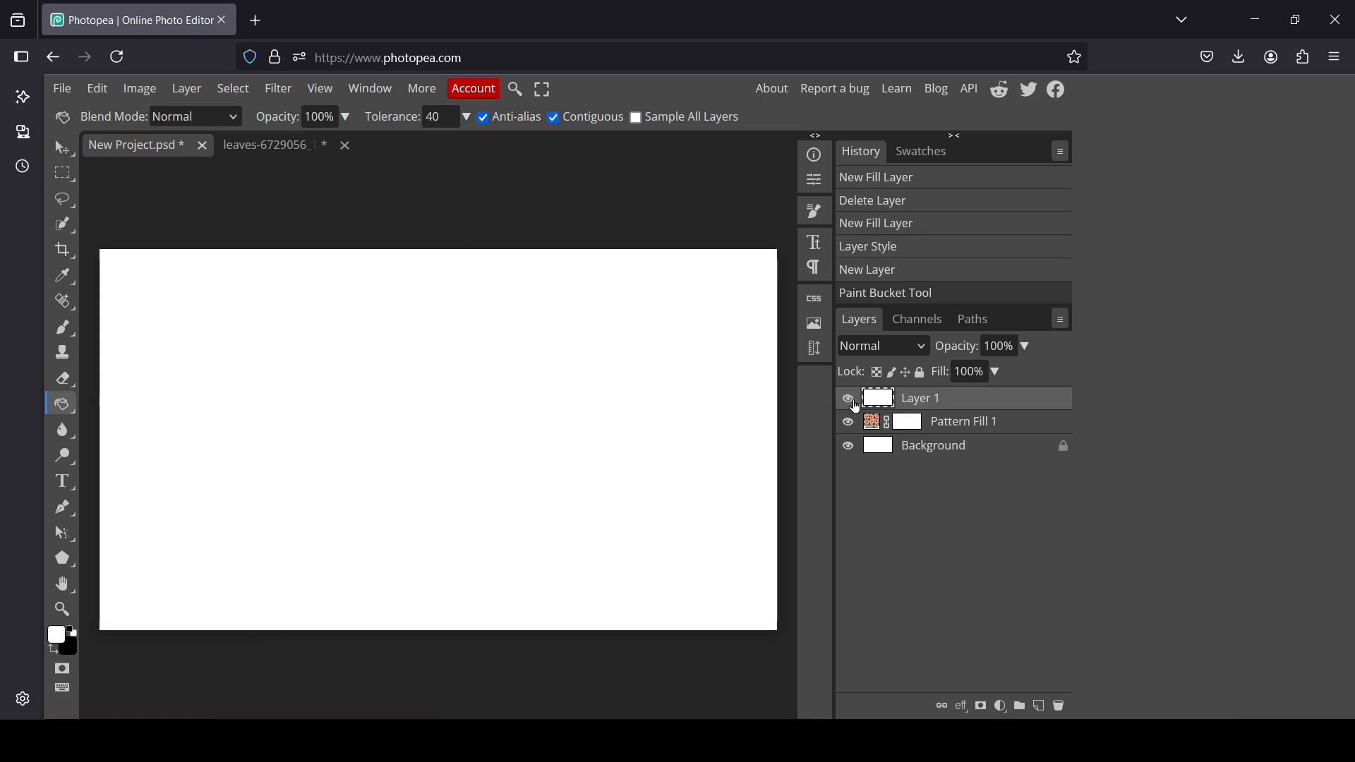
Step: Close the leaves-6729056_1280.jpg document without saving it
{"action": "left_click", "coordinate": [286, 145]}
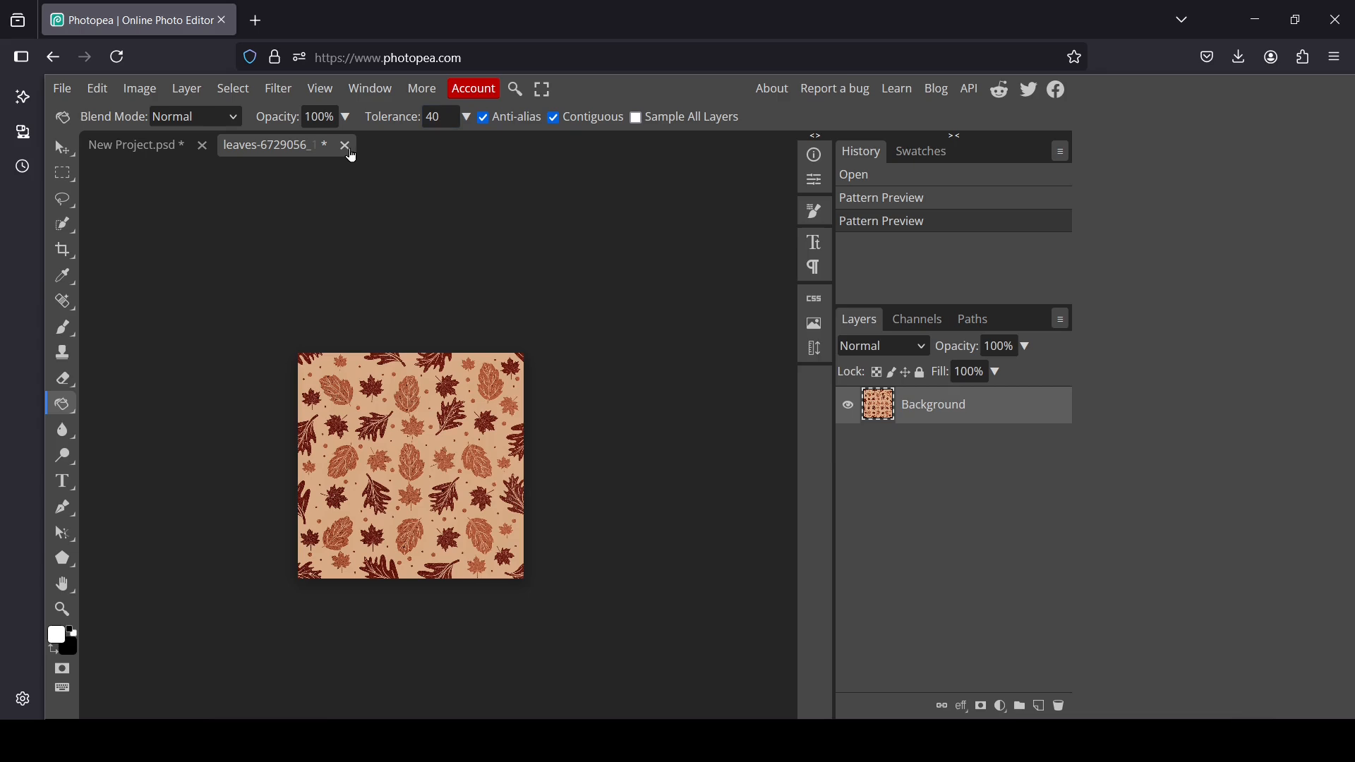
{"action": "left_click", "coordinate": [346, 146]}
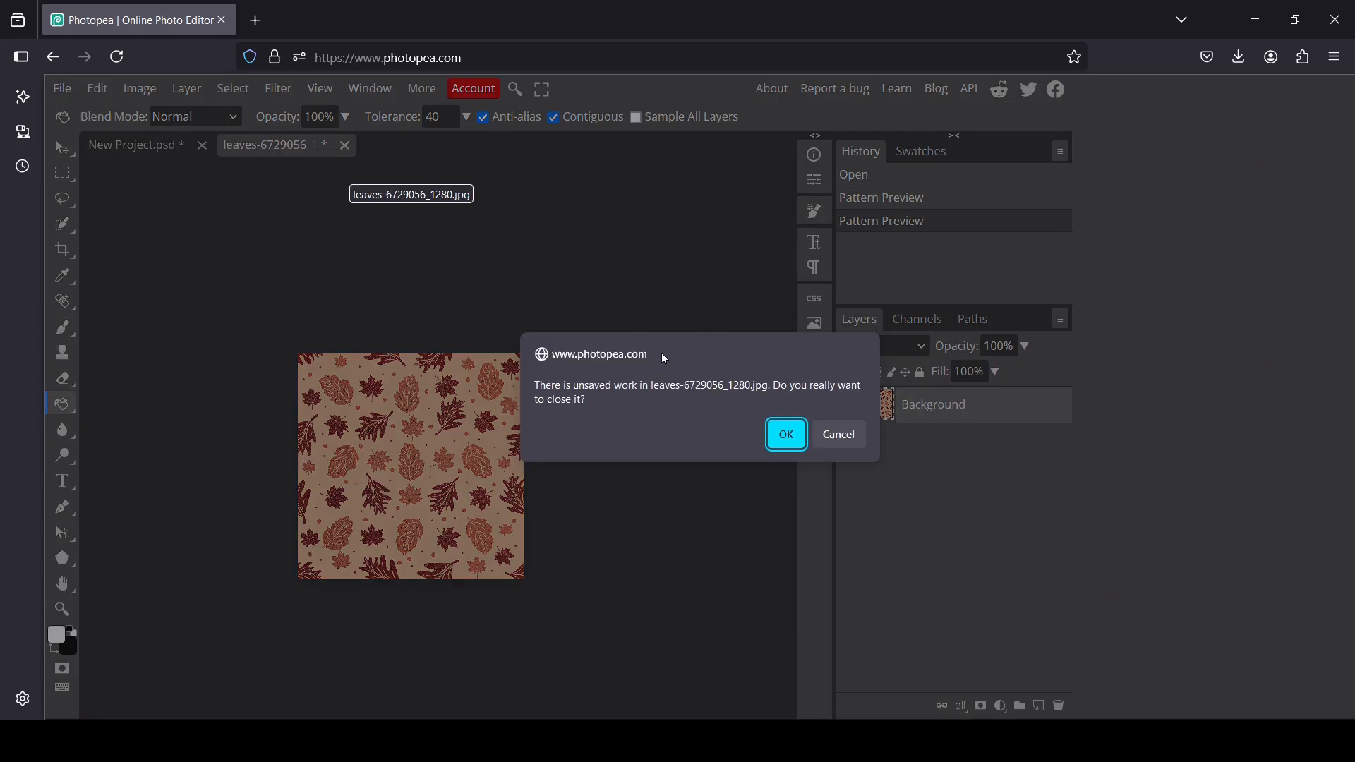
{"action": "left_click", "coordinate": [786, 434]}
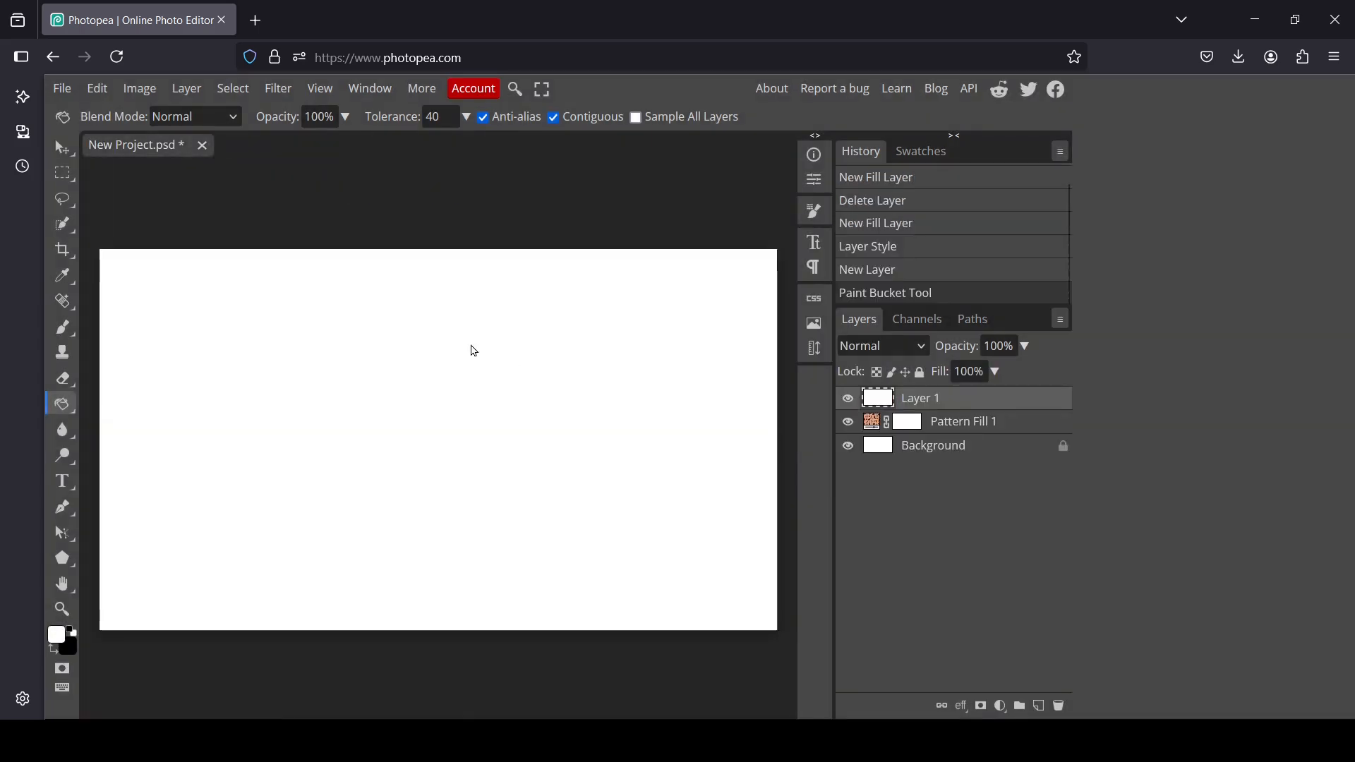
Step: Create a new project 400 px wide and 400 px high
{"action": "left_click", "coordinate": [71, 92]}
{"action": "left_click", "coordinate": [97, 123]}
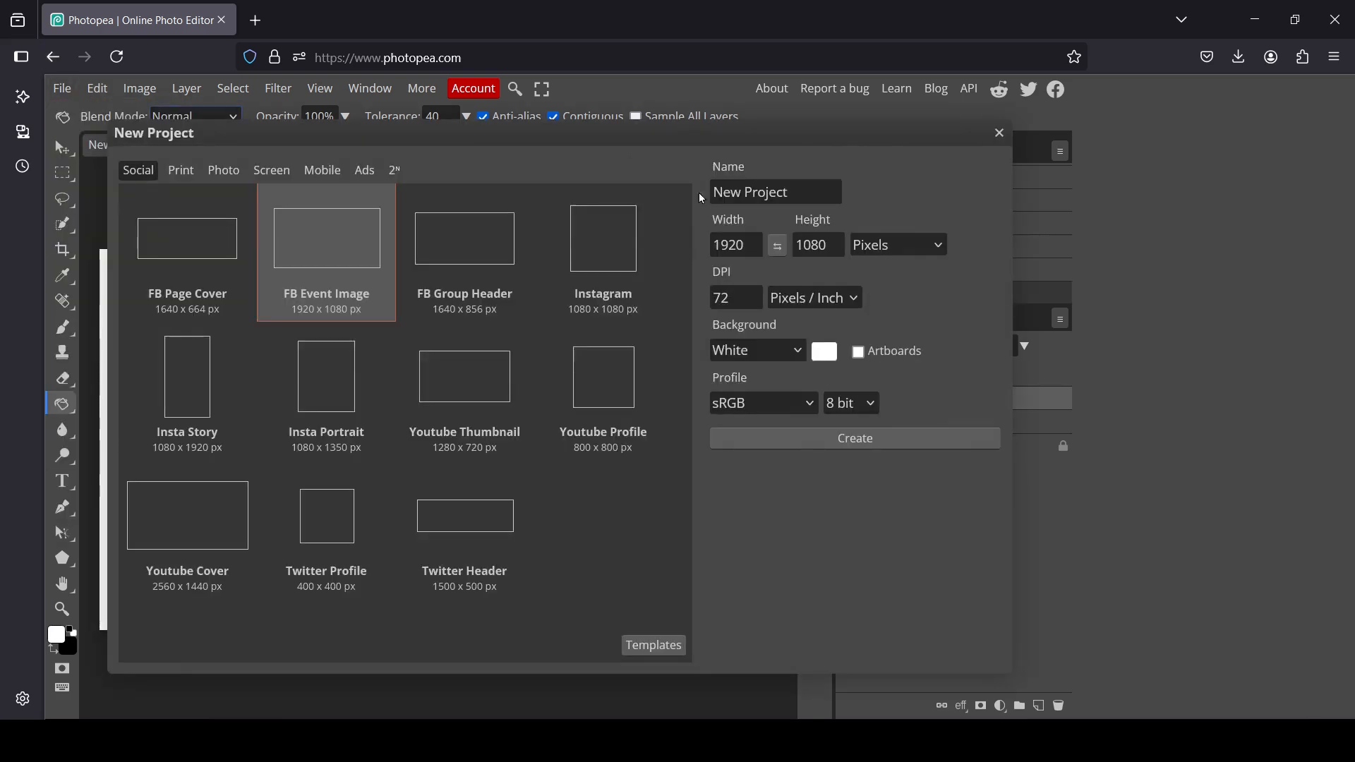
{"action": "double_click", "coordinate": [729, 237]}
{"action": "type", "text": "400"}
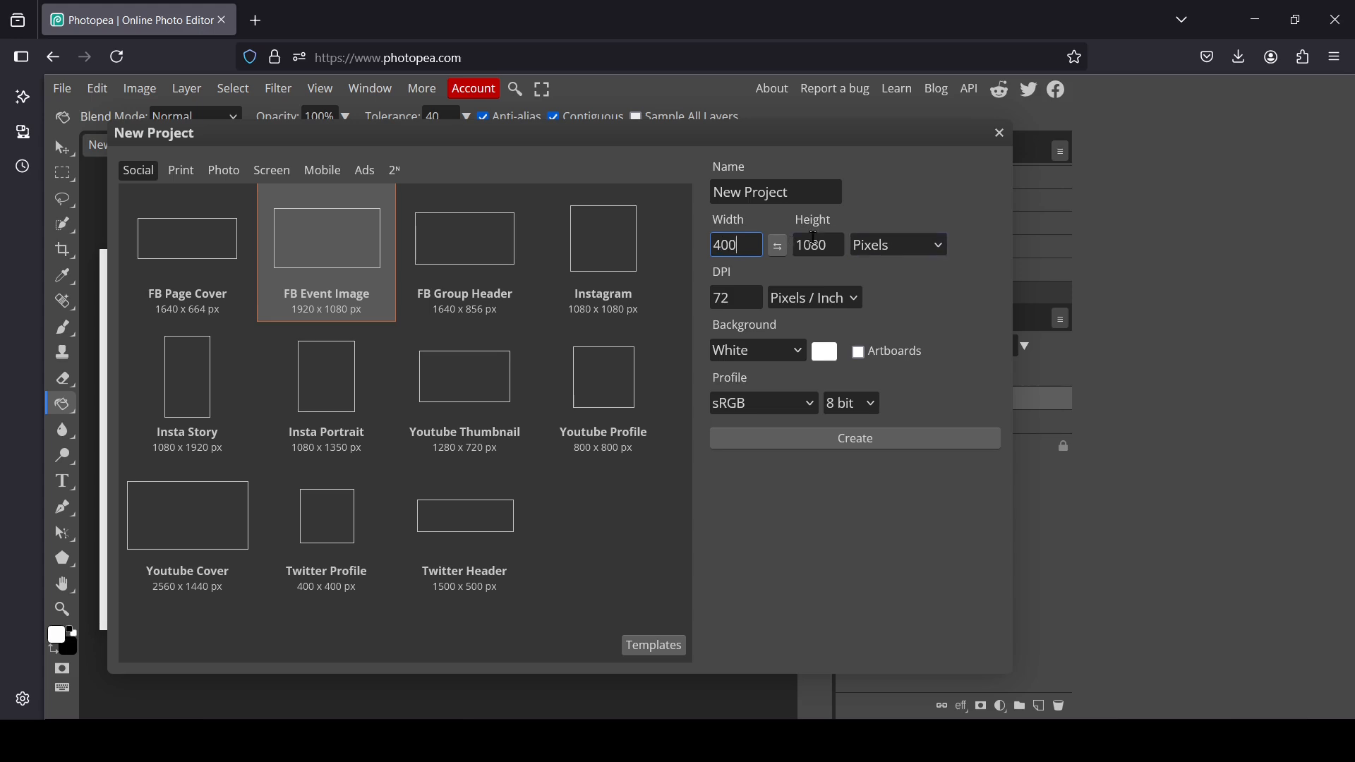
{"action": "double_click", "coordinate": [814, 239]}
{"action": "type", "text": "400"}
{"action": "left_click", "coordinate": [908, 442]}
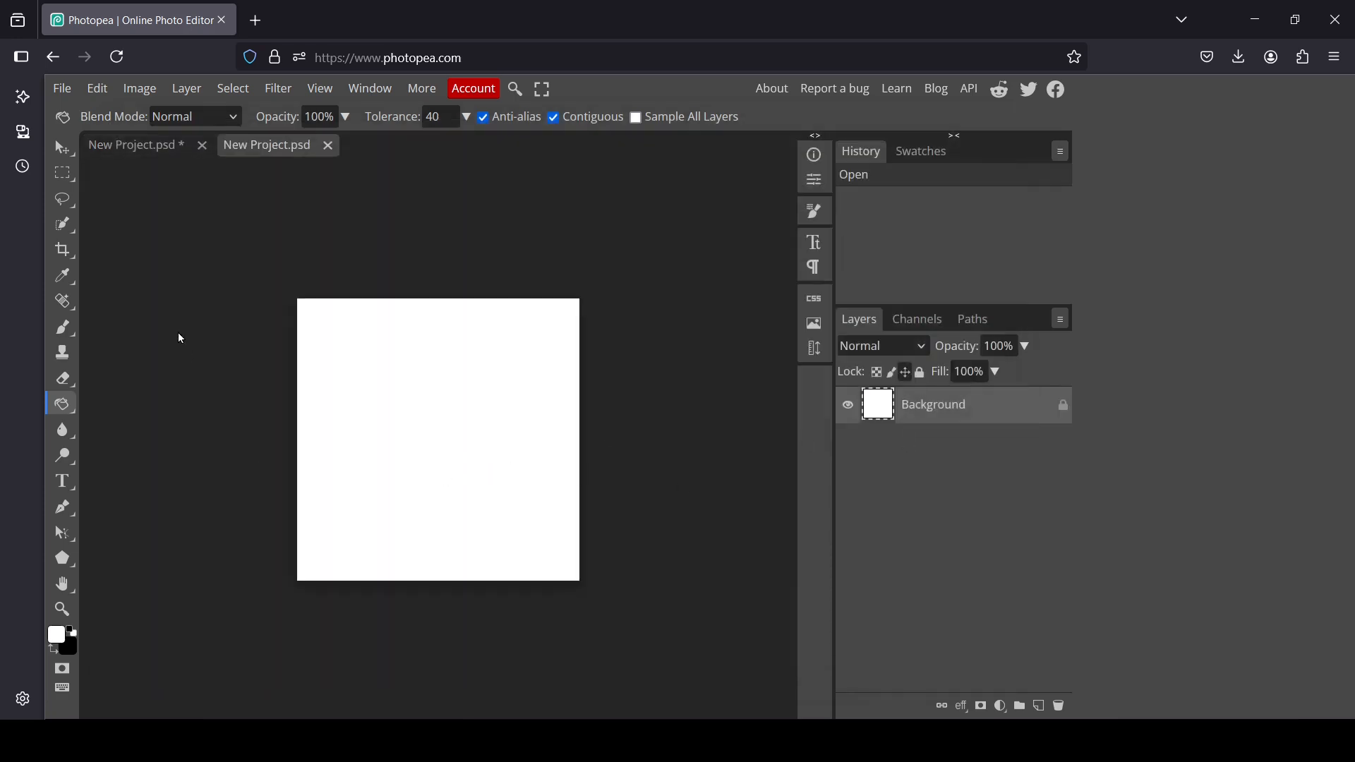
Step: Set up the Brush tool with a size of 115 px and black as the foreground colour
{"action": "left_click", "coordinate": [67, 330]}
{"action": "left_click", "coordinate": [126, 333]}
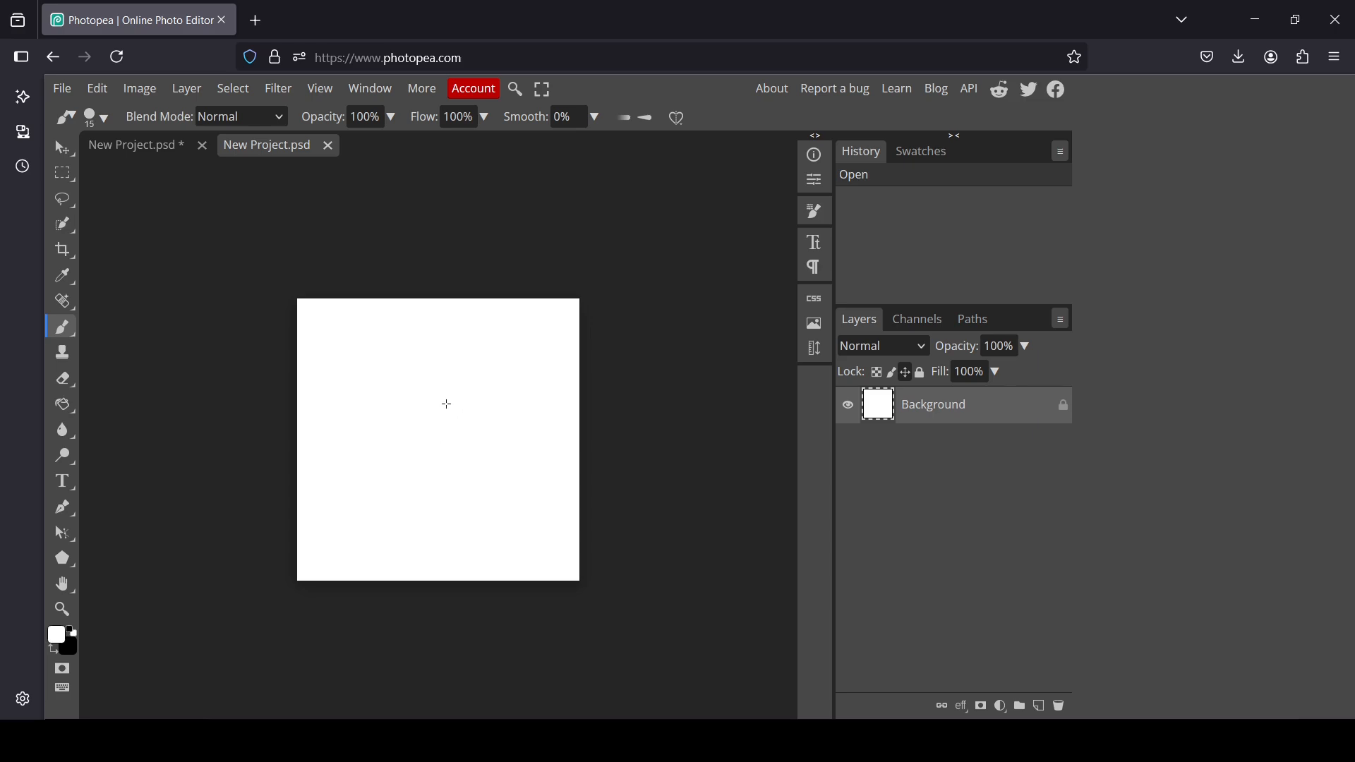
{"action": "left_click", "coordinate": [97, 117]}
{"action": "left_click_drag", "start_coordinate": [202, 167], "coordinate": [240, 168]}
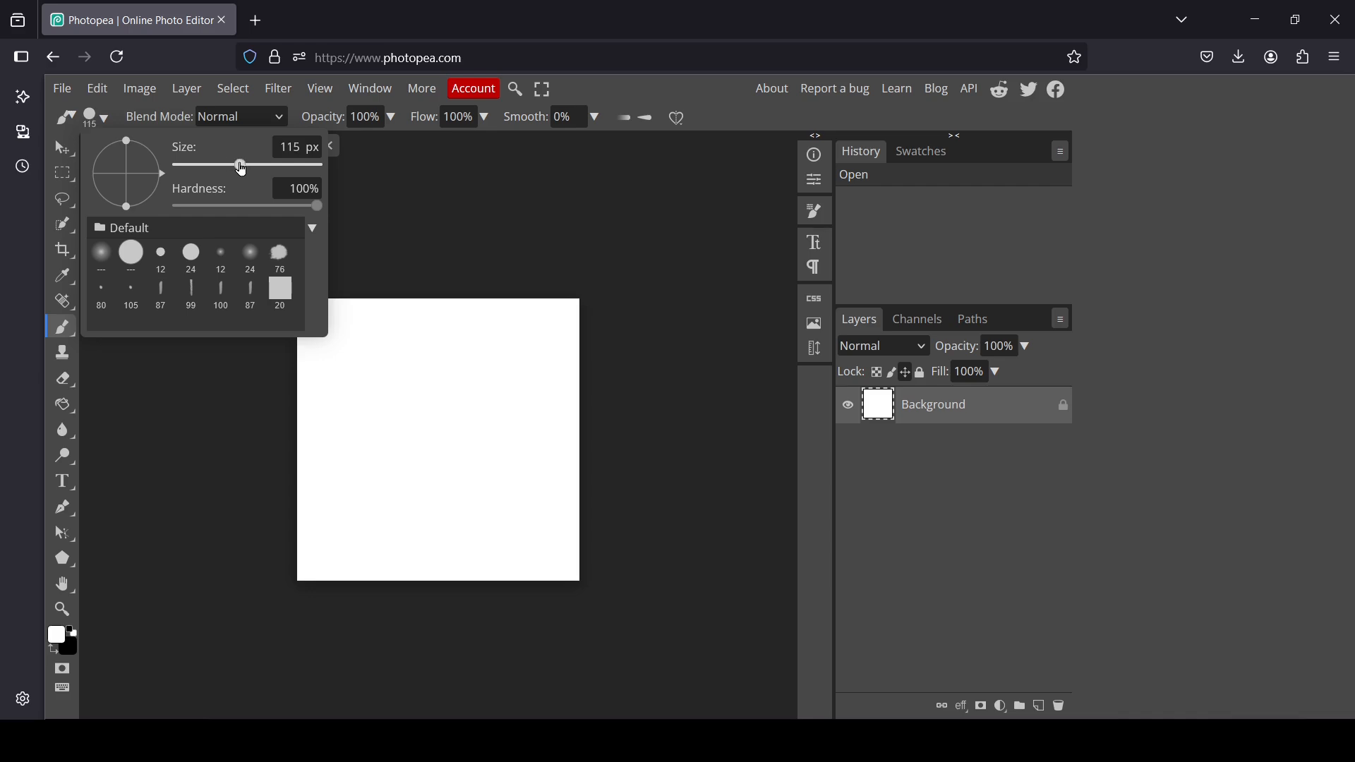
{"action": "left_click", "coordinate": [54, 656]}
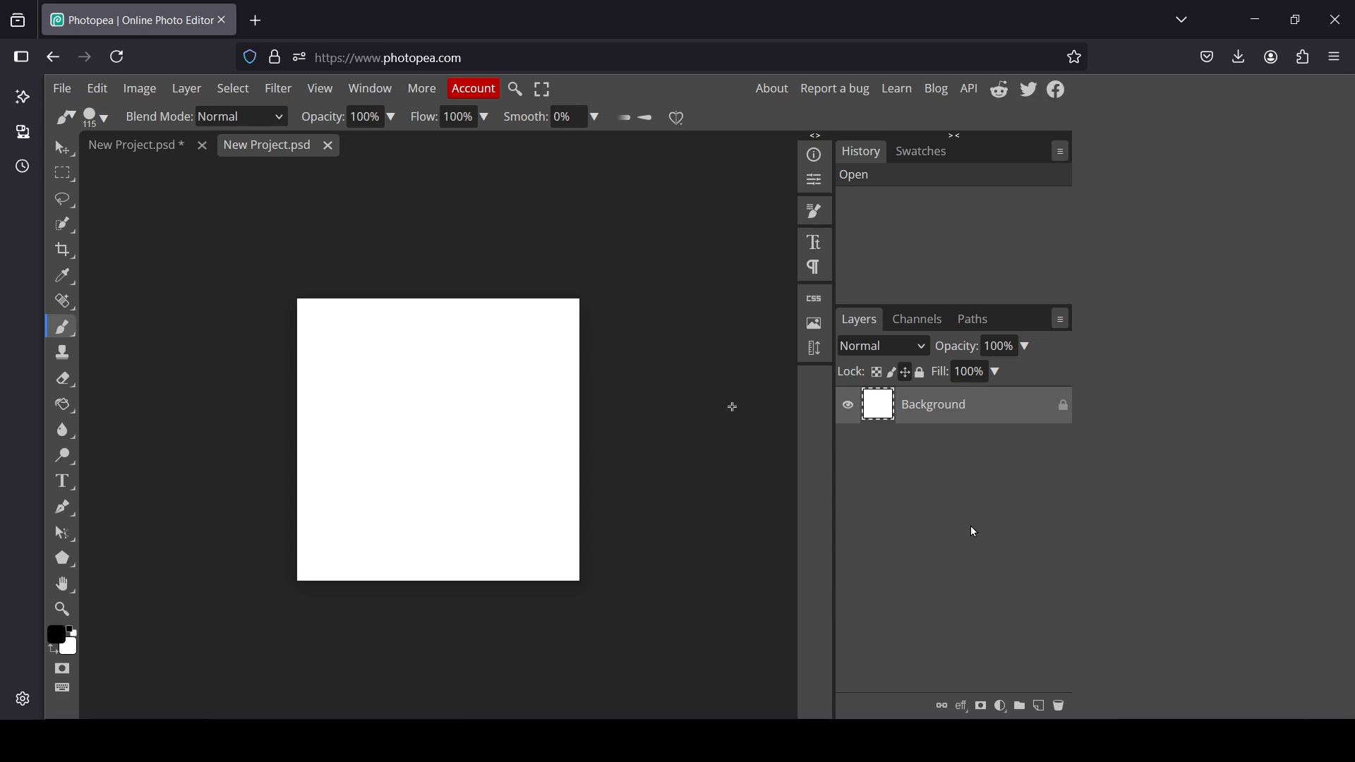
Step: Add a new layer, paint a single black dot on it and move the dot to the centre of the canvas
{"action": "left_click", "coordinate": [1039, 707]}
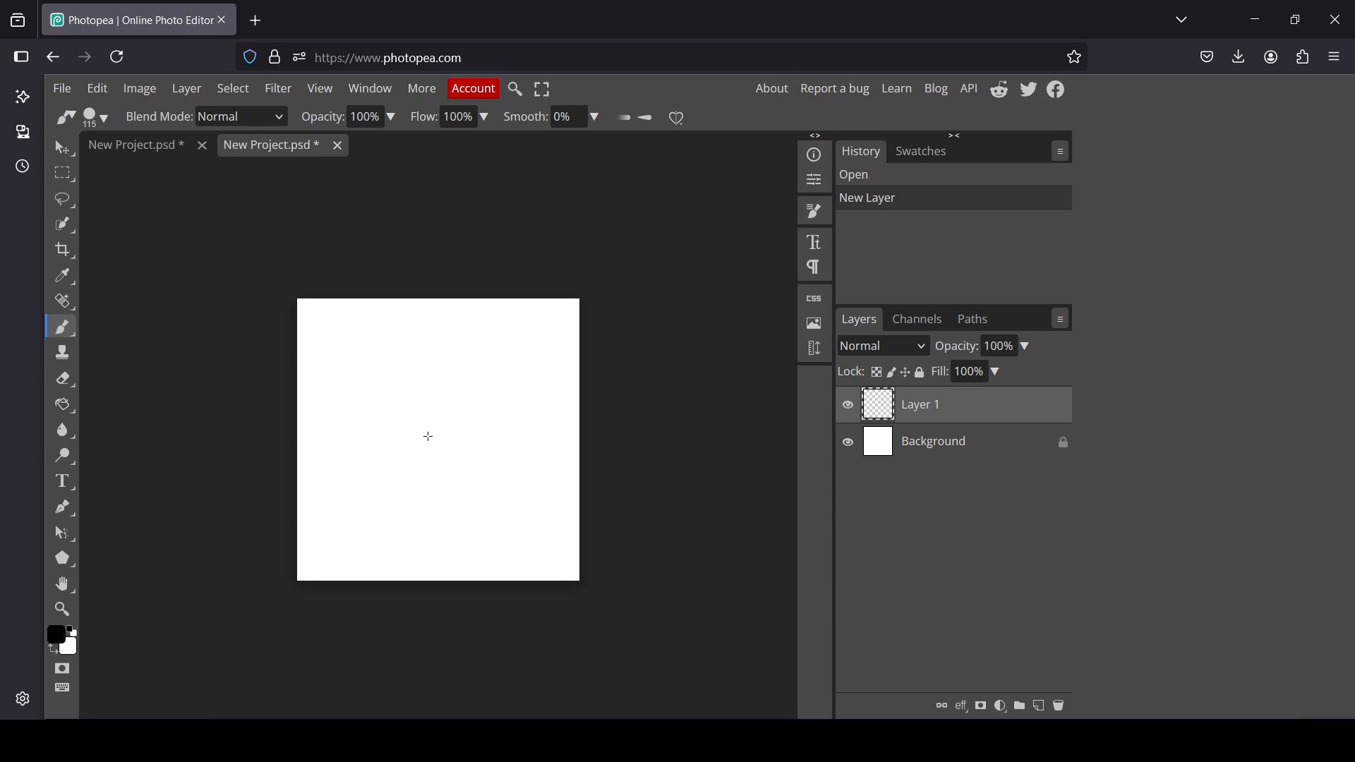
{"action": "left_click", "coordinate": [428, 437]}
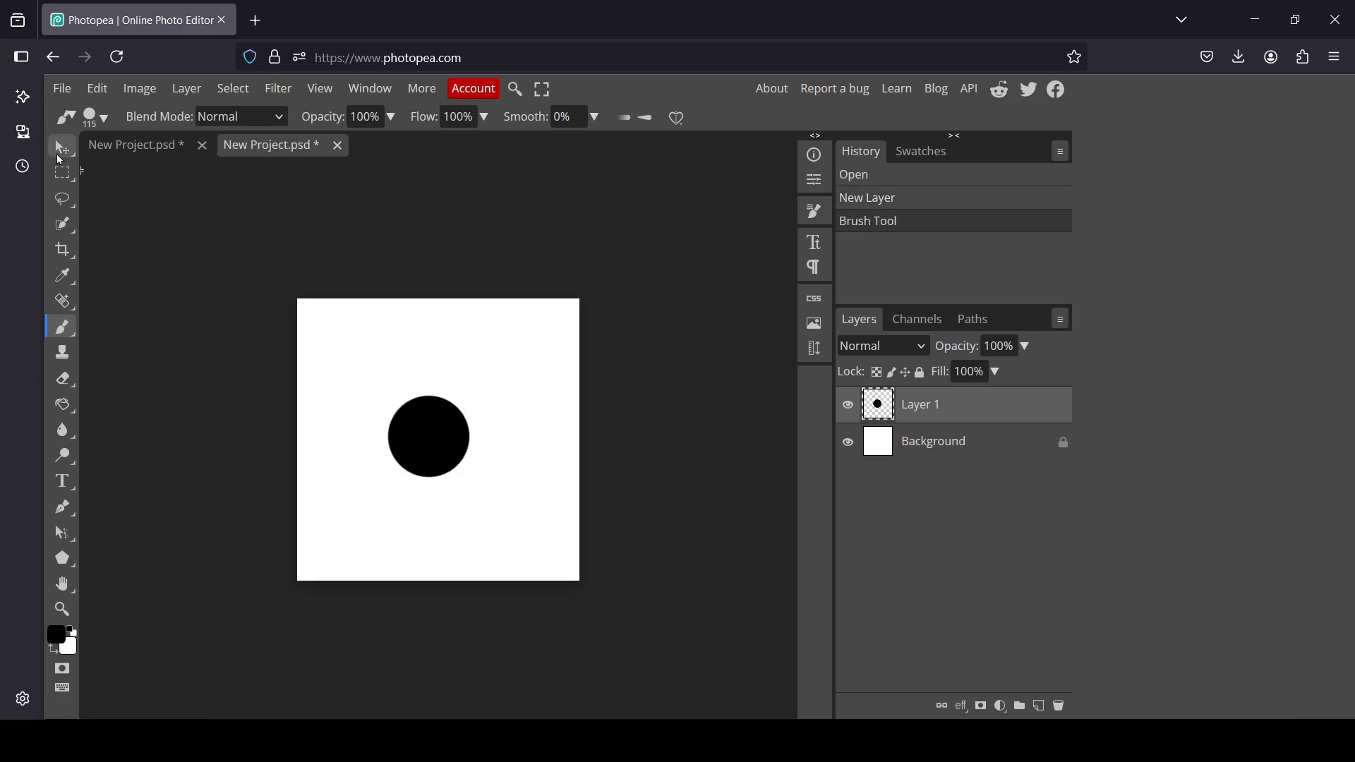
{"action": "left_click", "coordinate": [60, 149]}
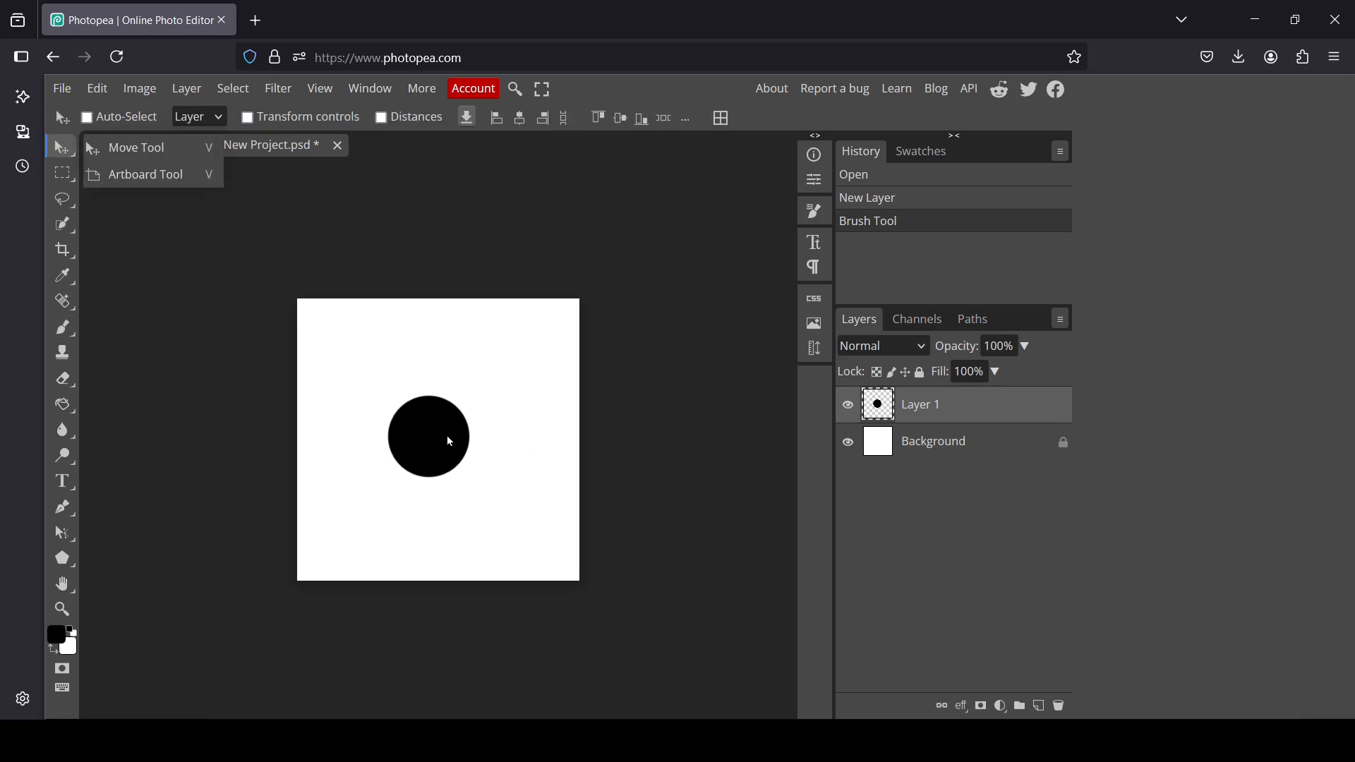
{"action": "left_click_drag", "start_coordinate": [447, 436], "coordinate": [459, 438]}
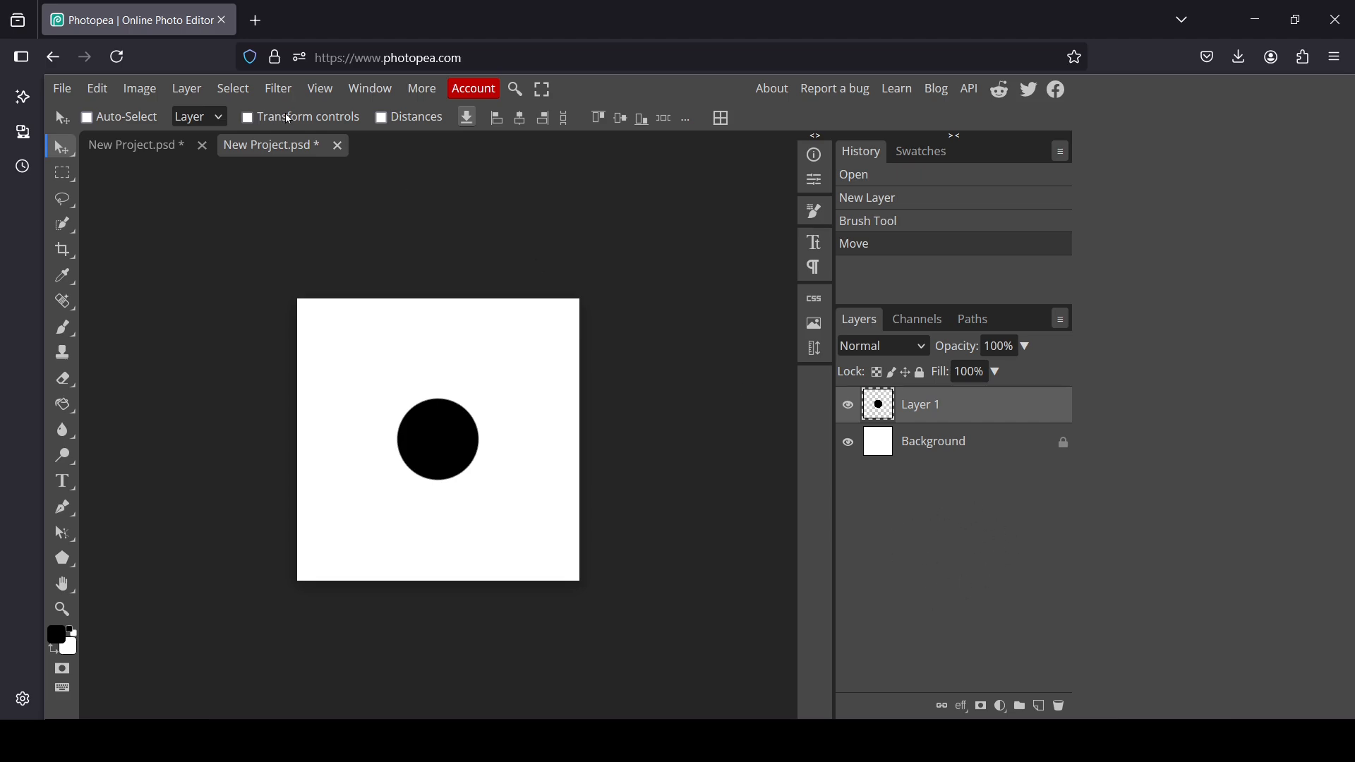
Step: Turn on Pattern Preview to check how the dot tile repeats around the canvas
{"action": "left_click", "coordinate": [321, 88]}
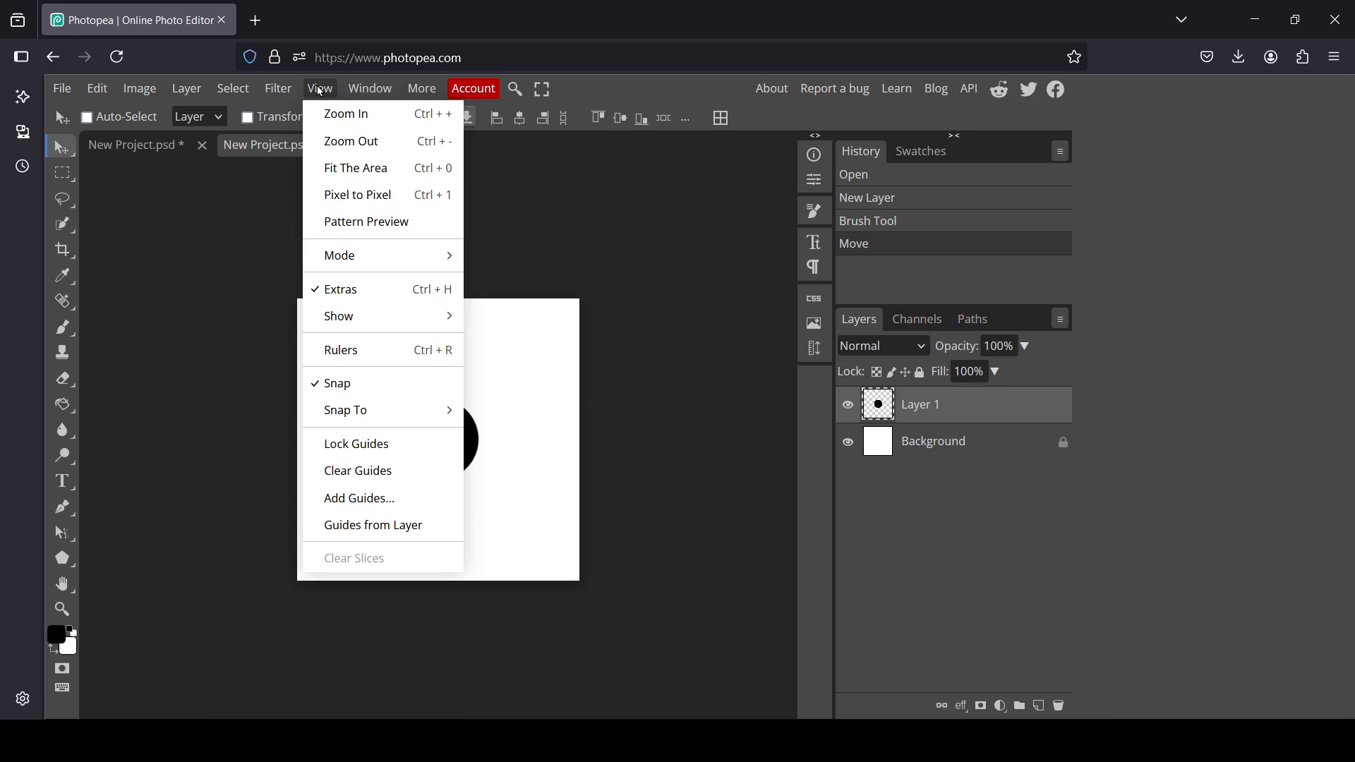
{"action": "left_click", "coordinate": [349, 223]}
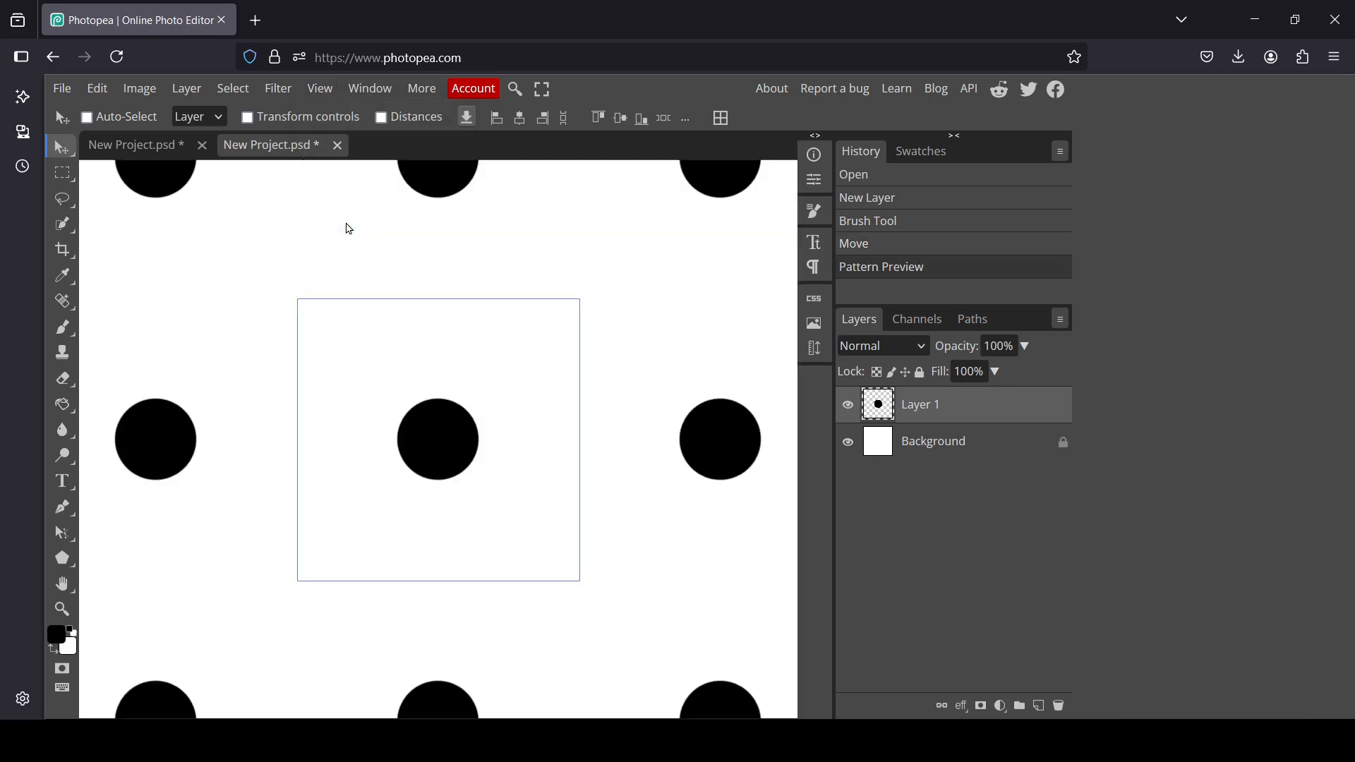
{"action": "left_click", "coordinate": [63, 610]}
{"action": "right_click", "coordinate": [333, 492]}
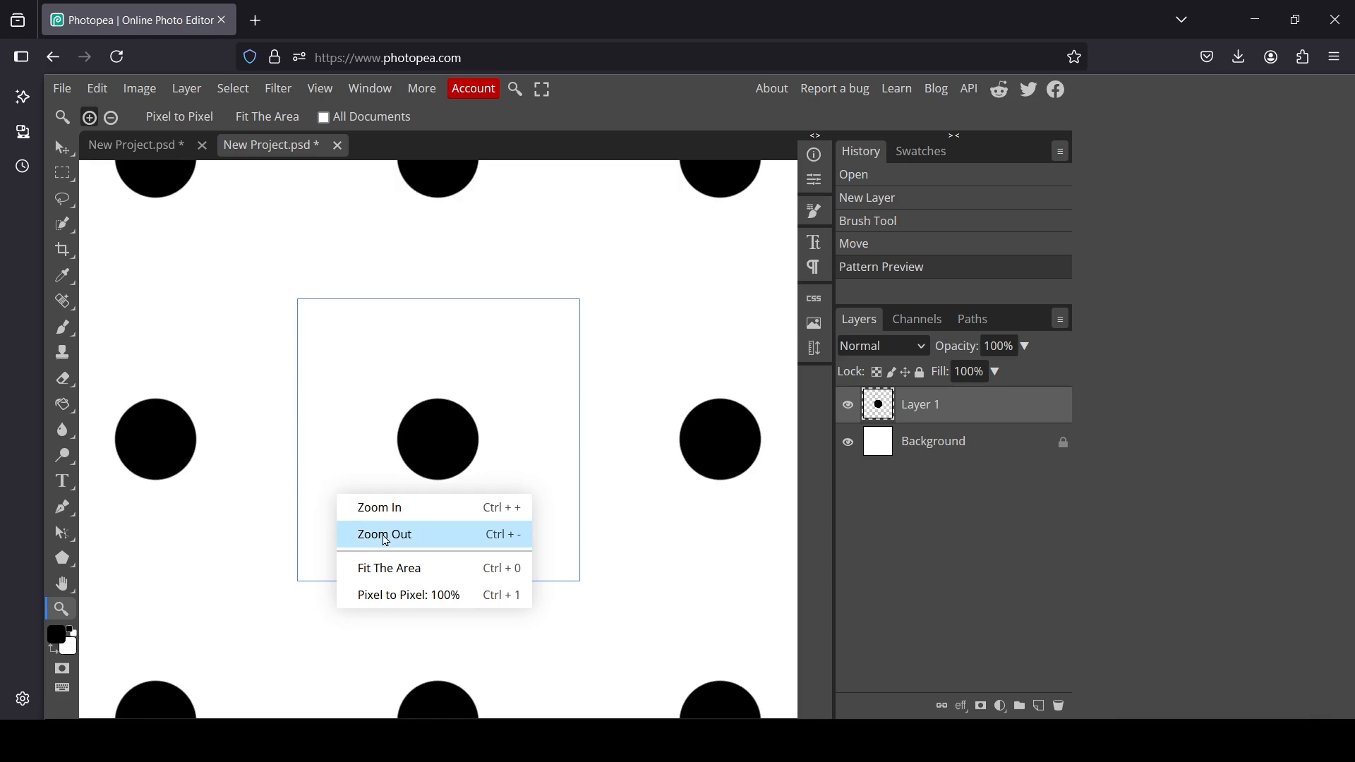
{"action": "left_click", "coordinate": [386, 540]}
{"action": "right_click", "coordinate": [385, 535]}
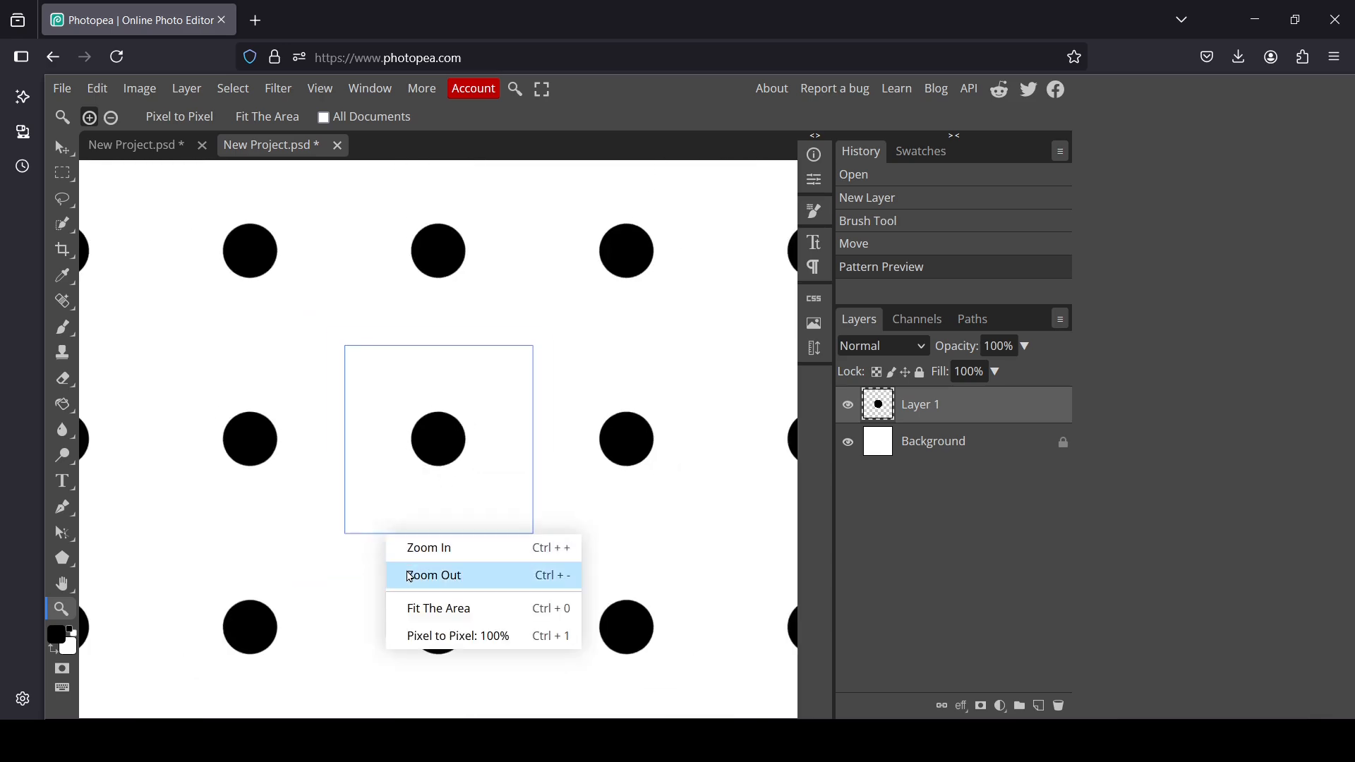
{"action": "left_click", "coordinate": [410, 577]}
{"action": "right_click", "coordinate": [409, 570]}
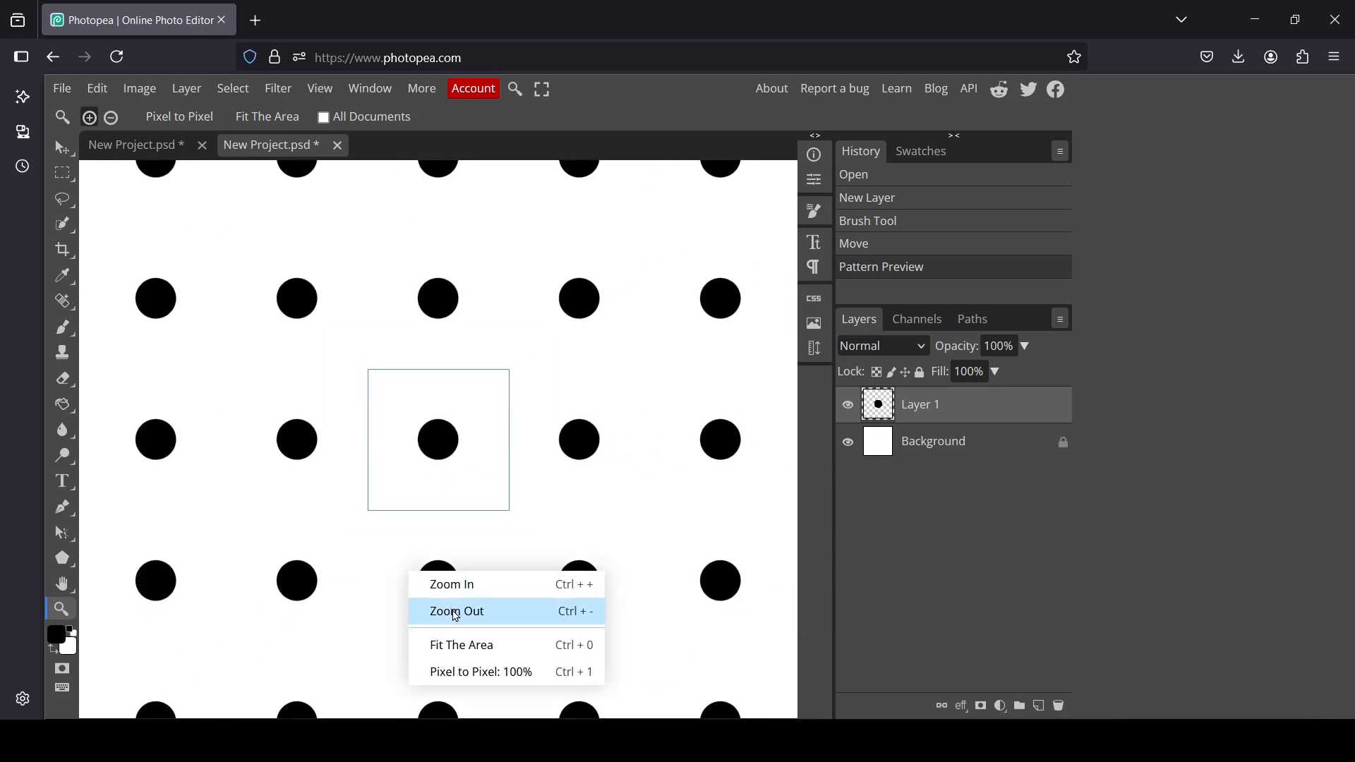
{"action": "left_click", "coordinate": [455, 612]}
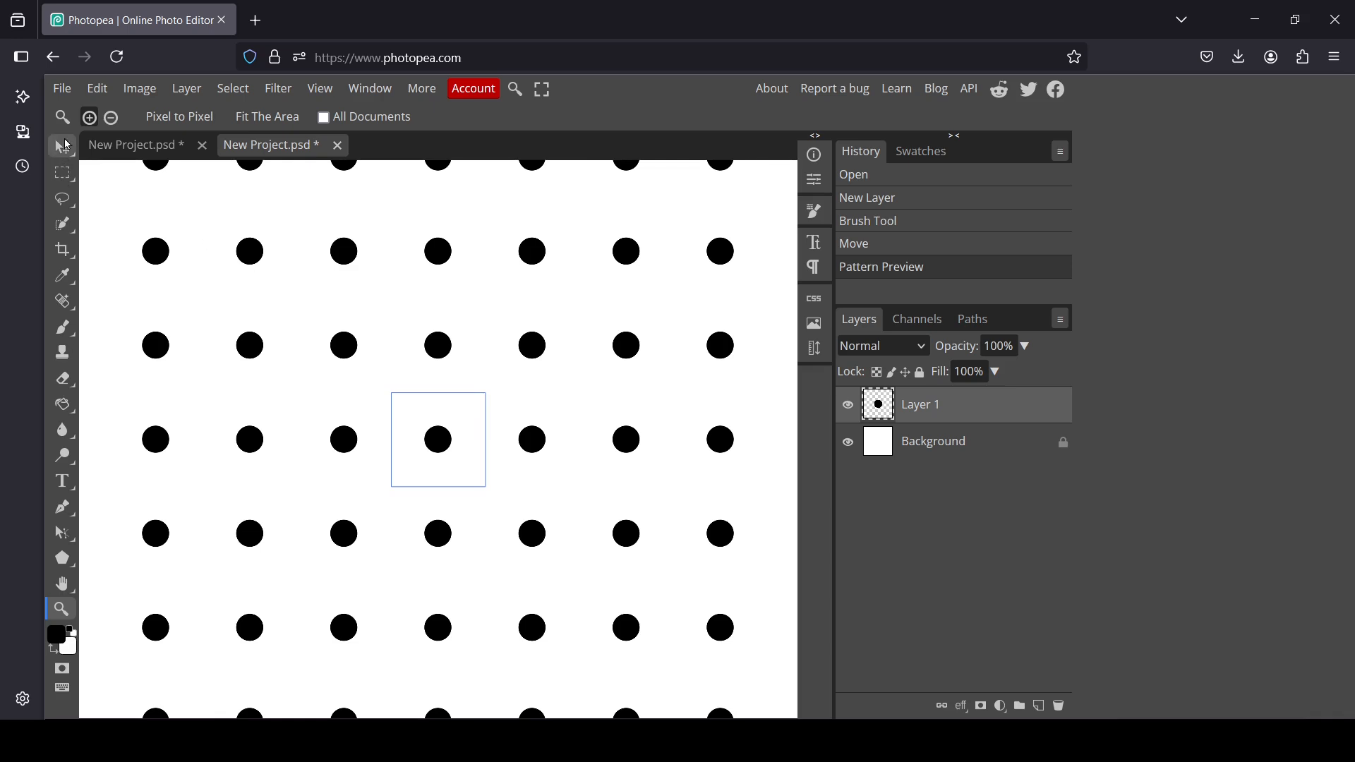
Step: Move the dot on Layer 1 slightly and scale it to 96.15% with the transform controls
{"action": "right_click", "coordinate": [65, 146]}
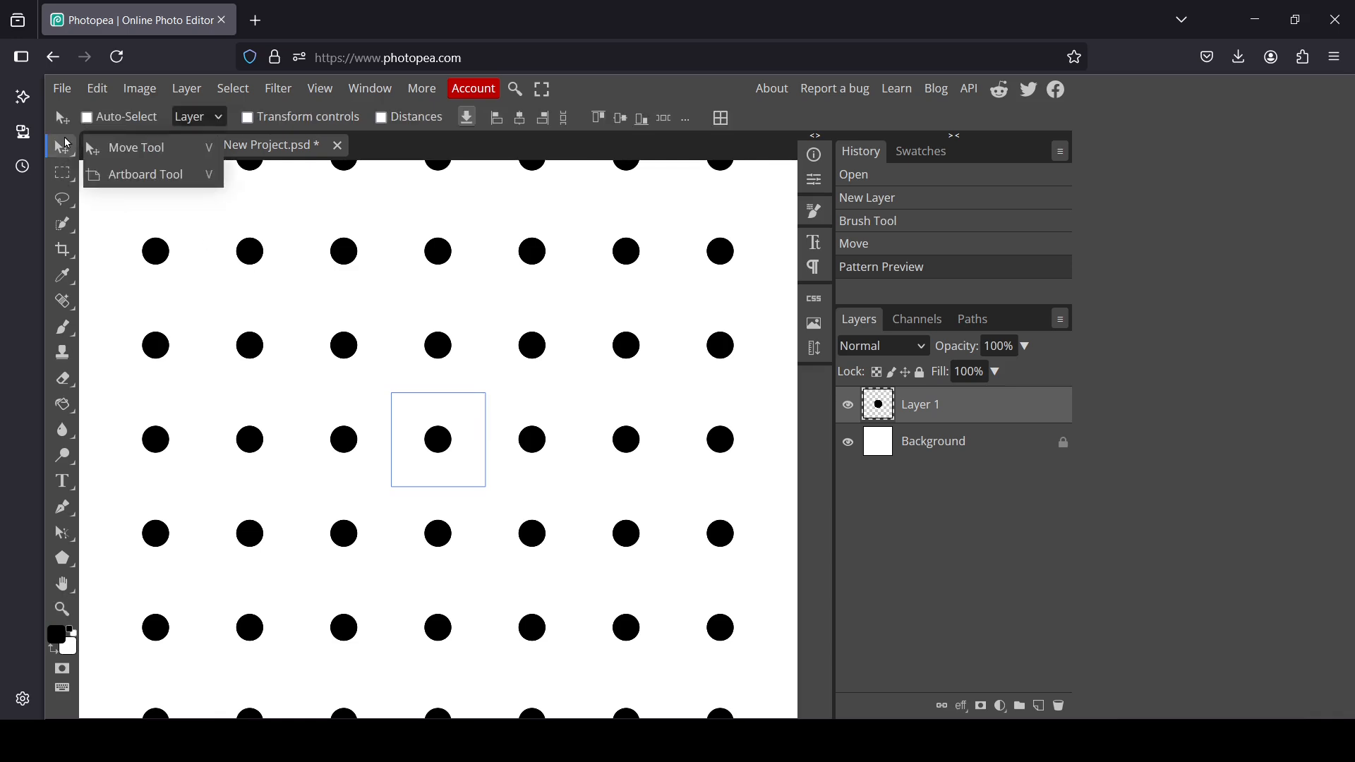
{"action": "left_click", "coordinate": [875, 416]}
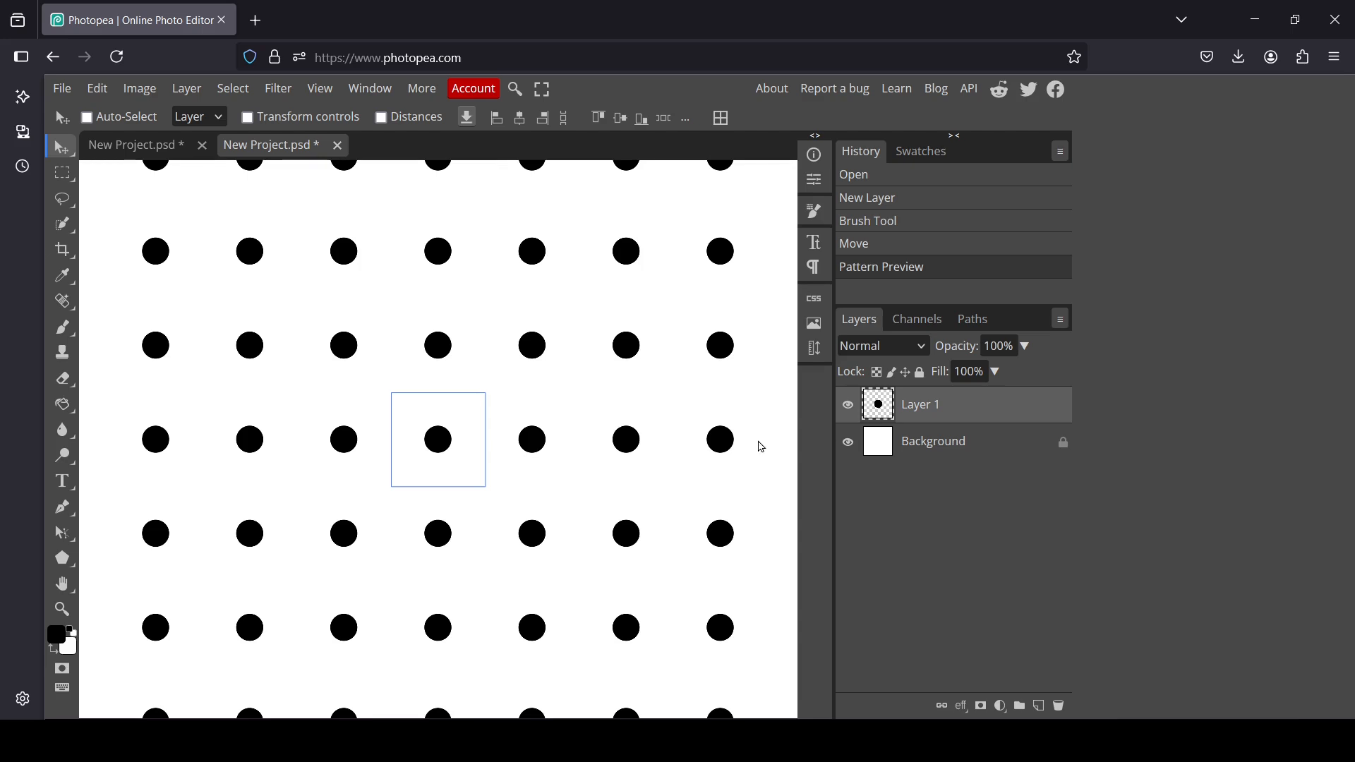
{"action": "left_click_drag", "start_coordinate": [441, 453], "coordinate": [444, 457]}
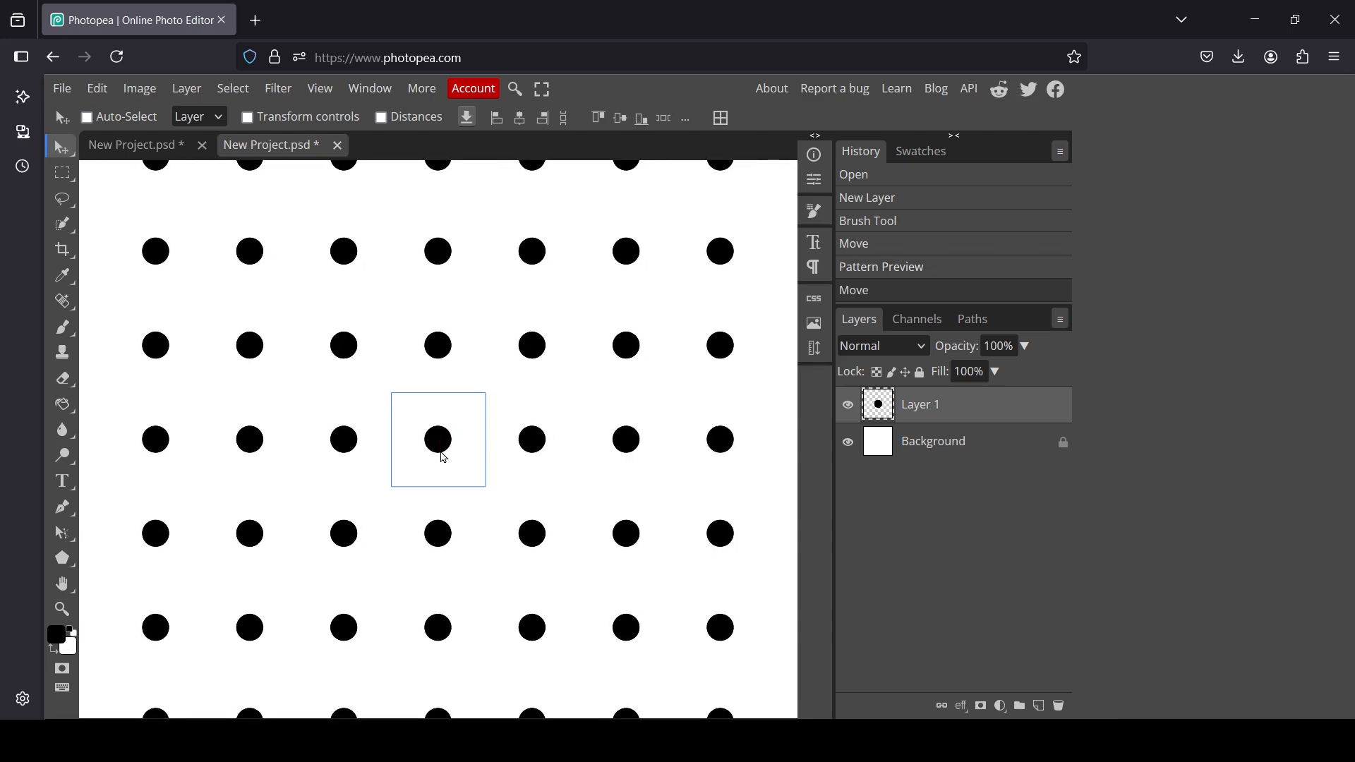
{"action": "left_click", "coordinate": [317, 115]}
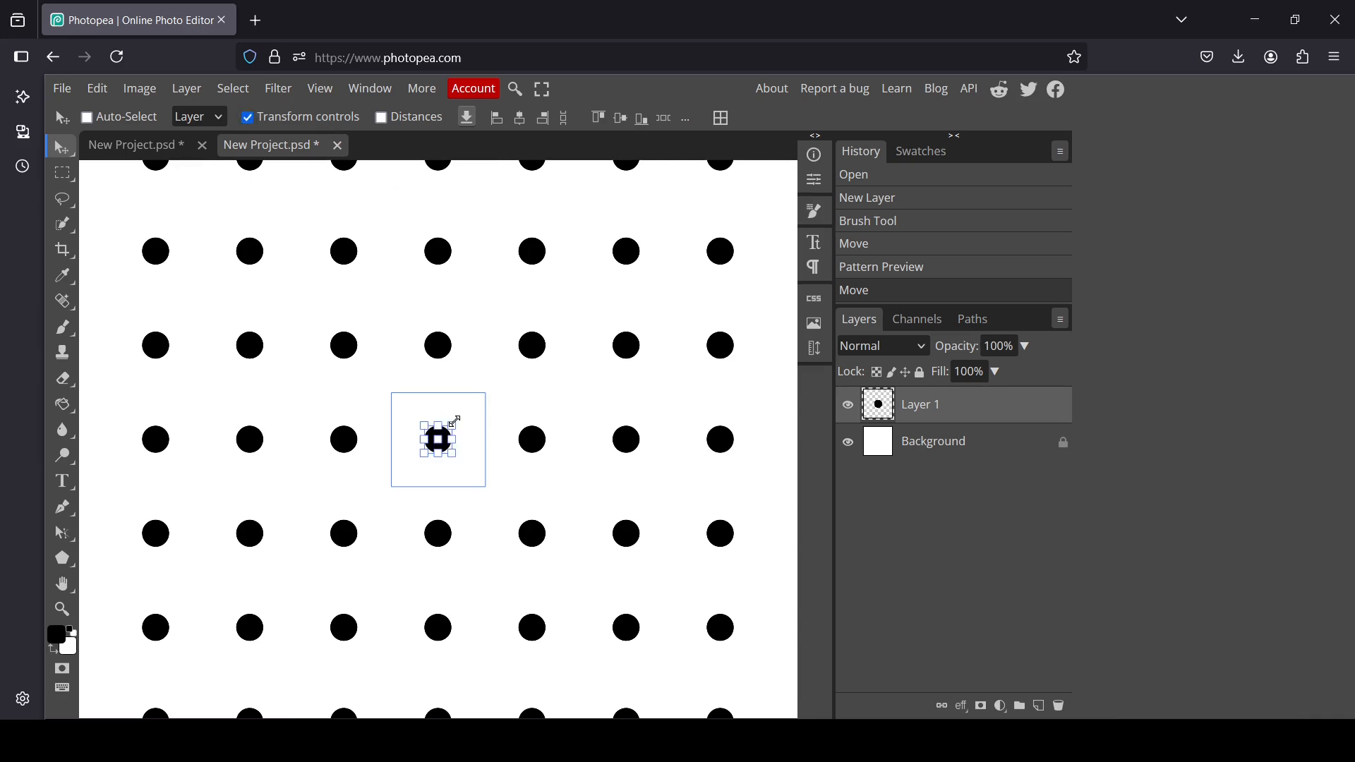
{"action": "mouse_move", "coordinate": [456, 424]}
{"action": "left_mouse_down"}
{"action": "mouse_move", "coordinate": [470, 422]}
{"action": "mouse_move", "coordinate": [457, 438]}
{"action": "left_mouse_up"}
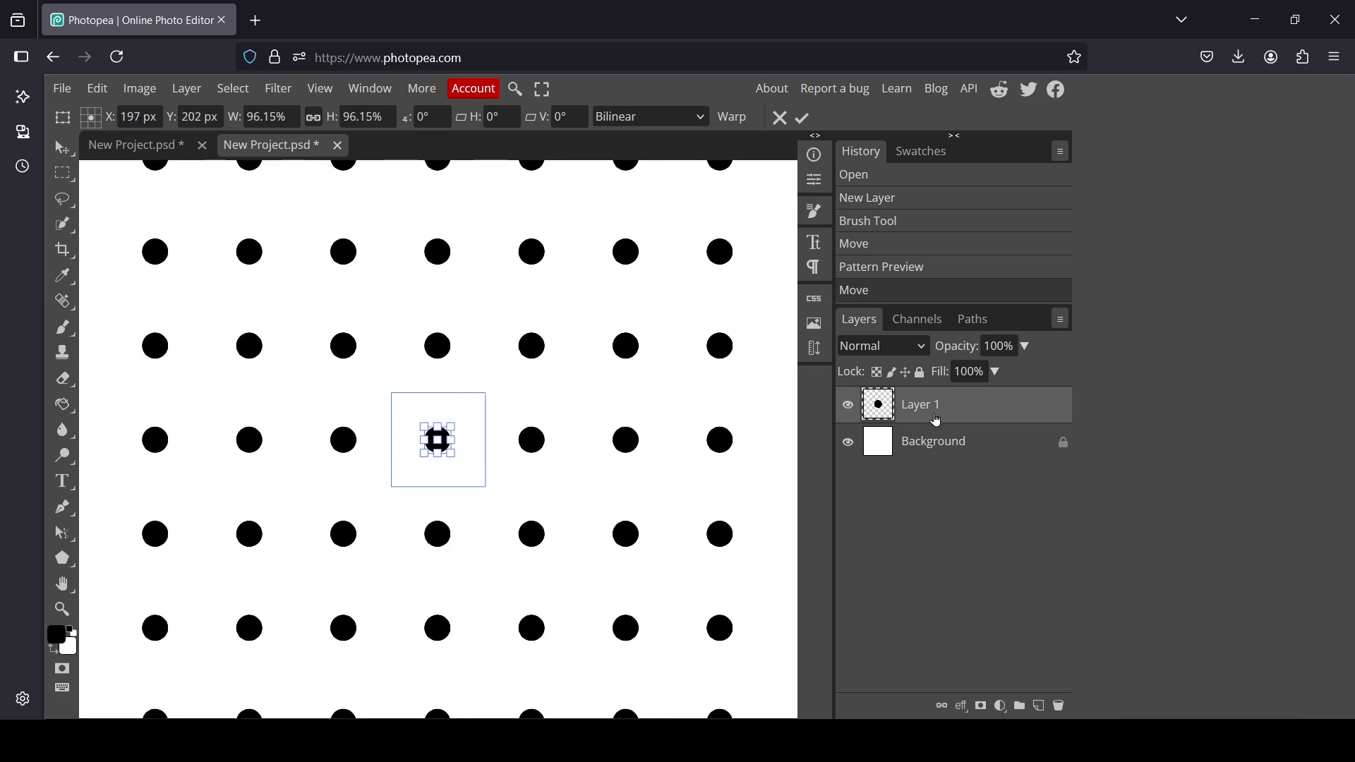
Step: Duplicate the dot layer and, with transform controls off, move the copy onto the canvas's top-right corner
{"action": "right_click", "coordinate": [873, 408]}
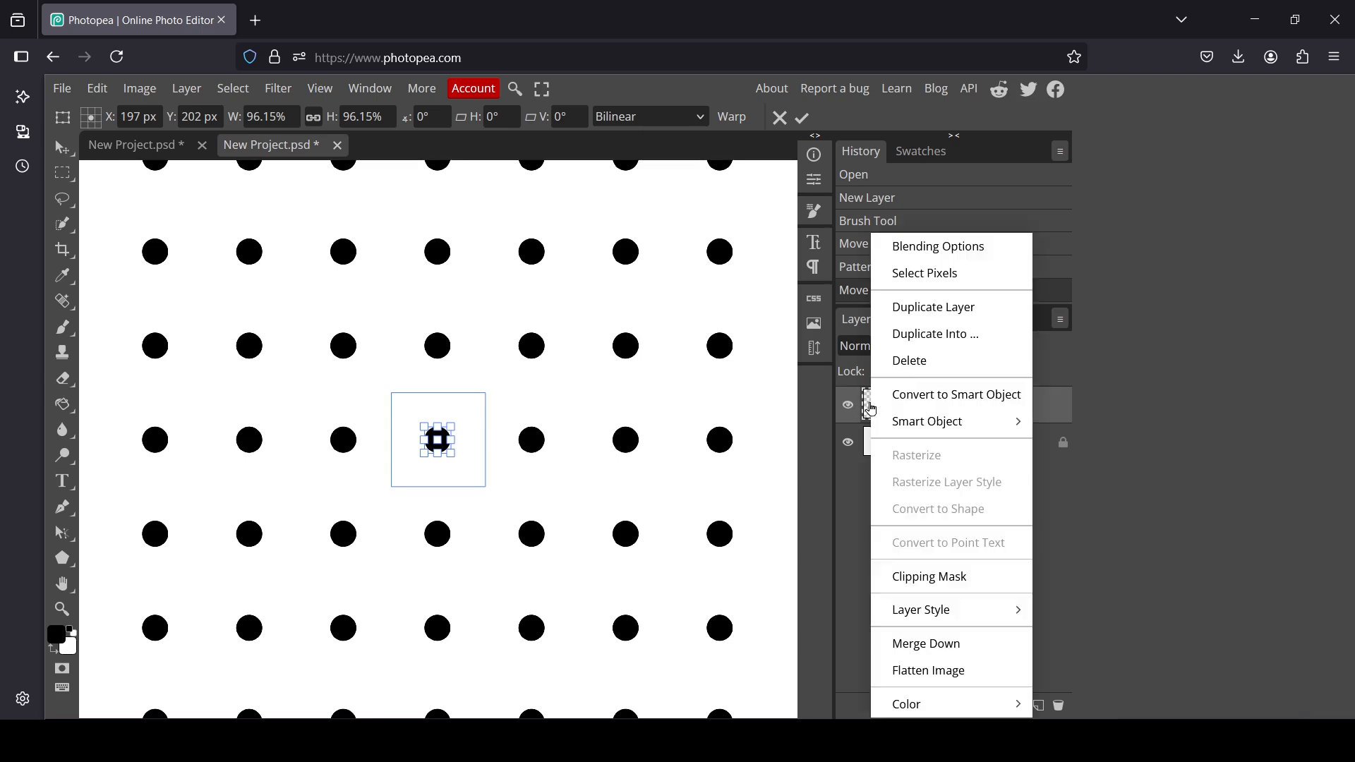
{"action": "left_click", "coordinate": [980, 308]}
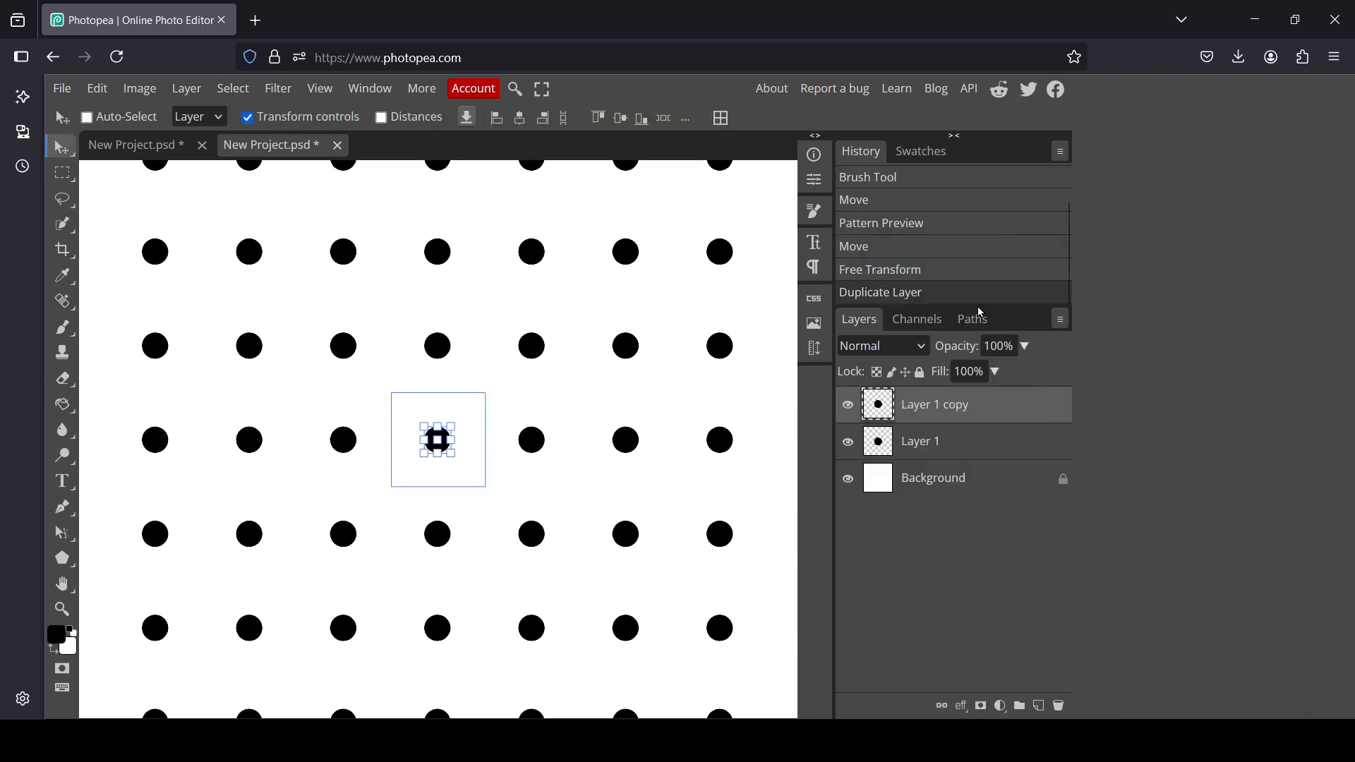
{"action": "left_click", "coordinate": [294, 121]}
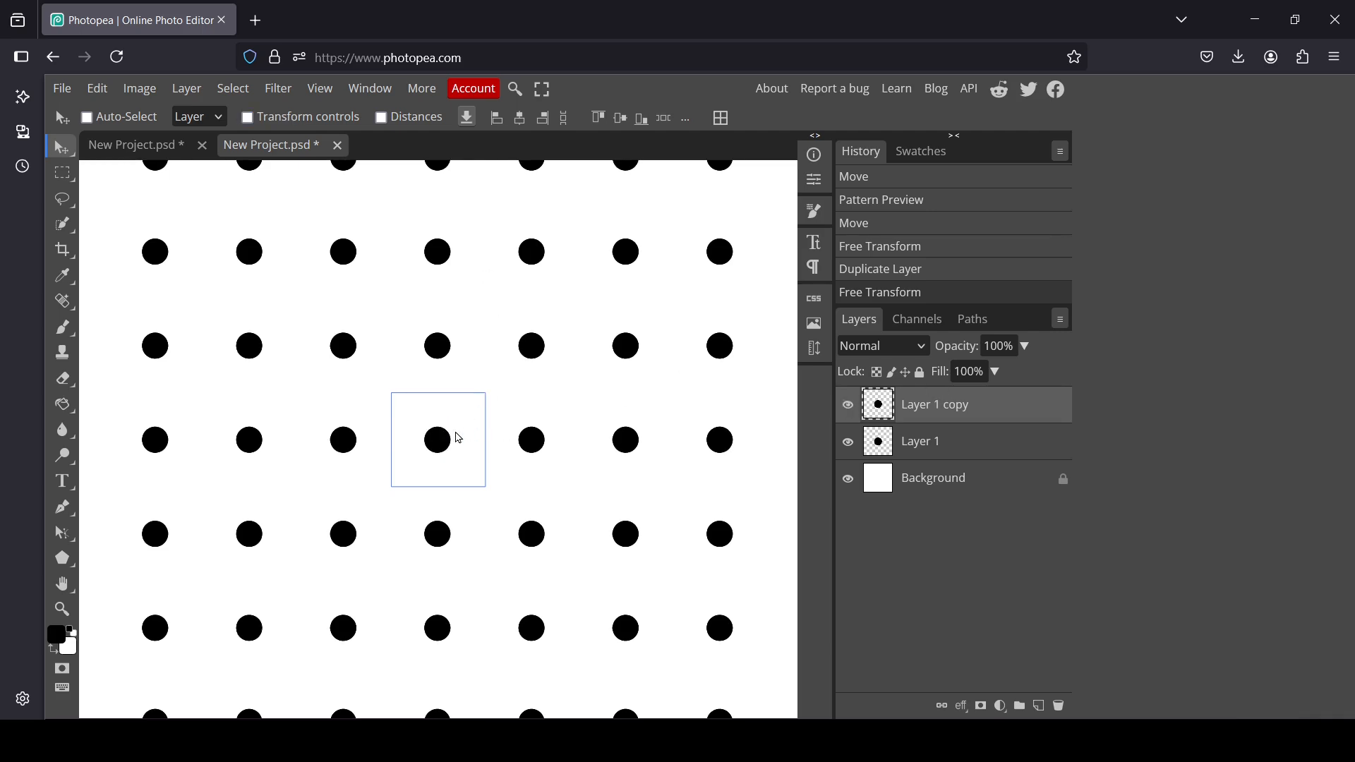
{"action": "left_click_drag", "start_coordinate": [451, 433], "coordinate": [496, 397]}
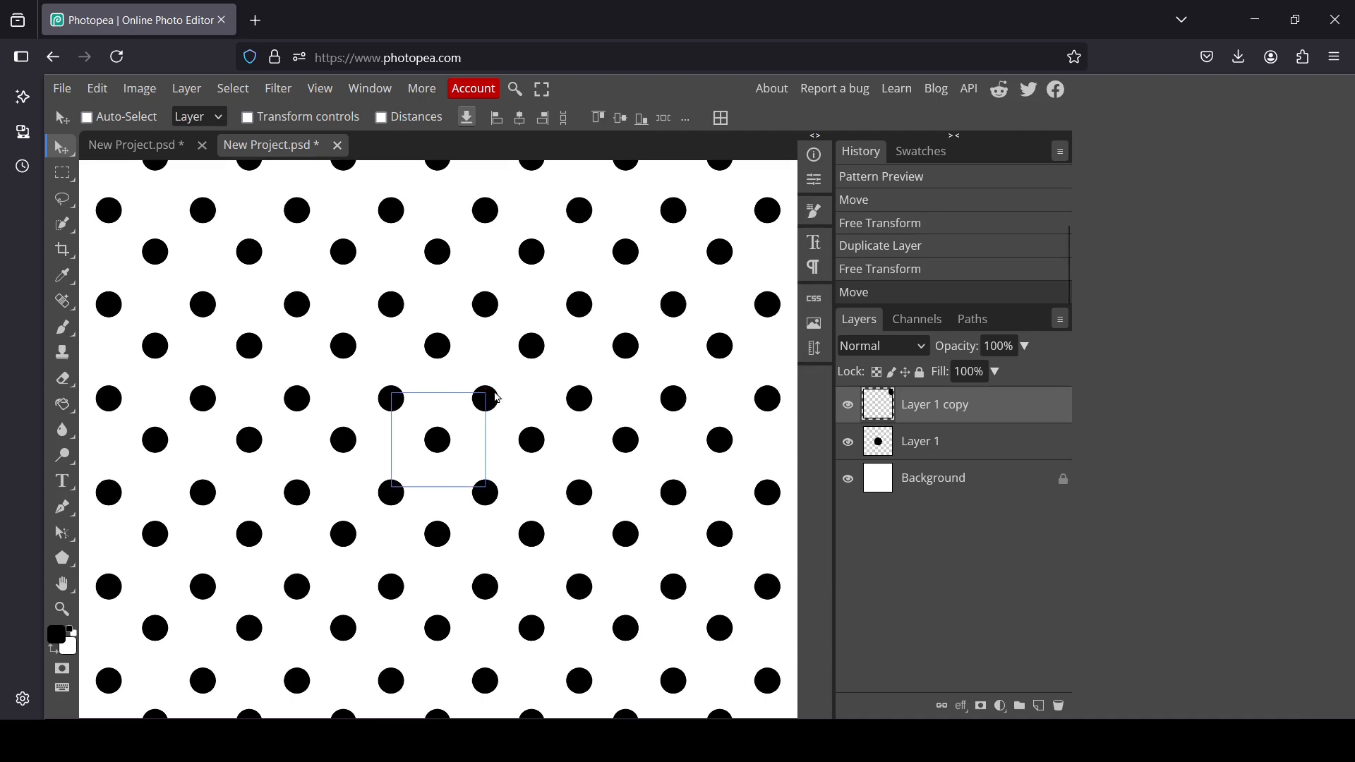
Step: Duplicate the corner dot's layer, try moving the new copy upward, and delete that copy
{"action": "right_click", "coordinate": [886, 419]}
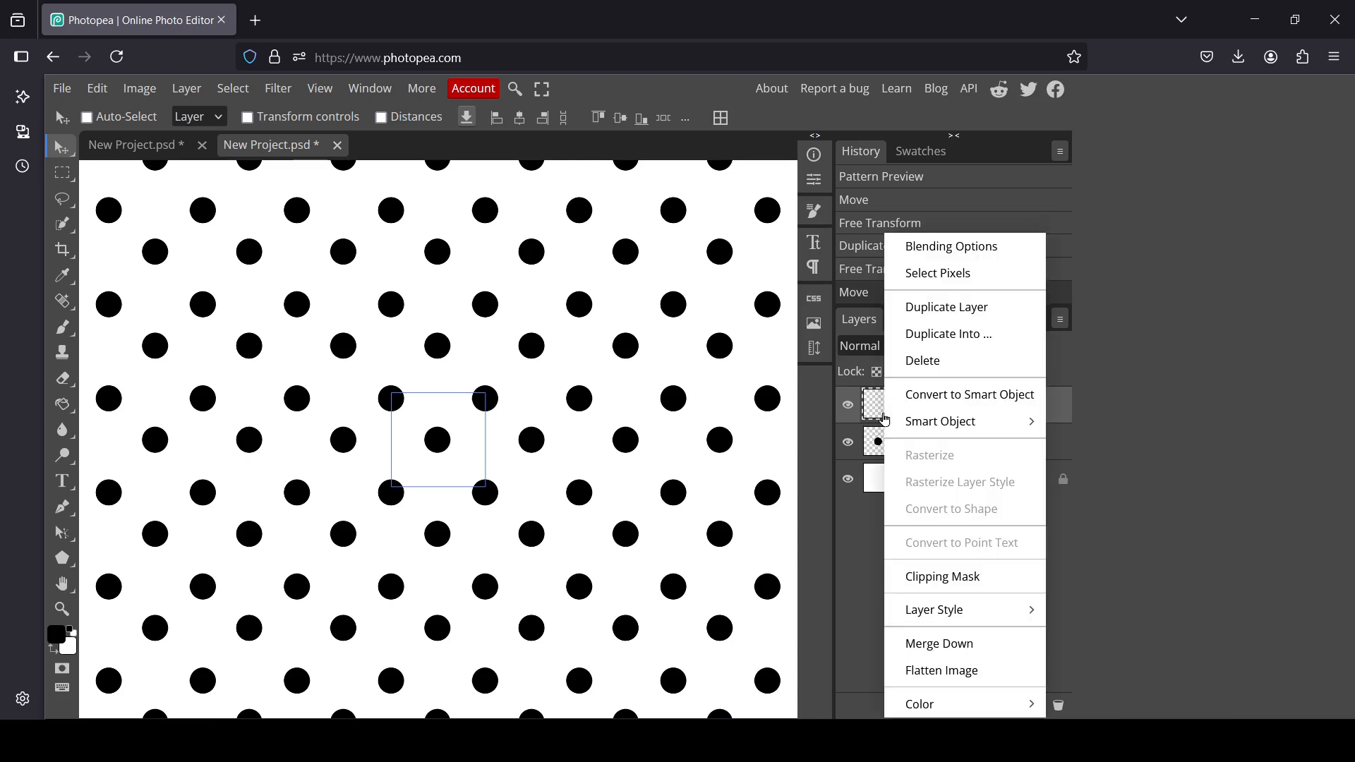
{"action": "left_click", "coordinate": [951, 312]}
{"action": "left_click_drag", "start_coordinate": [480, 418], "coordinate": [482, 368]}
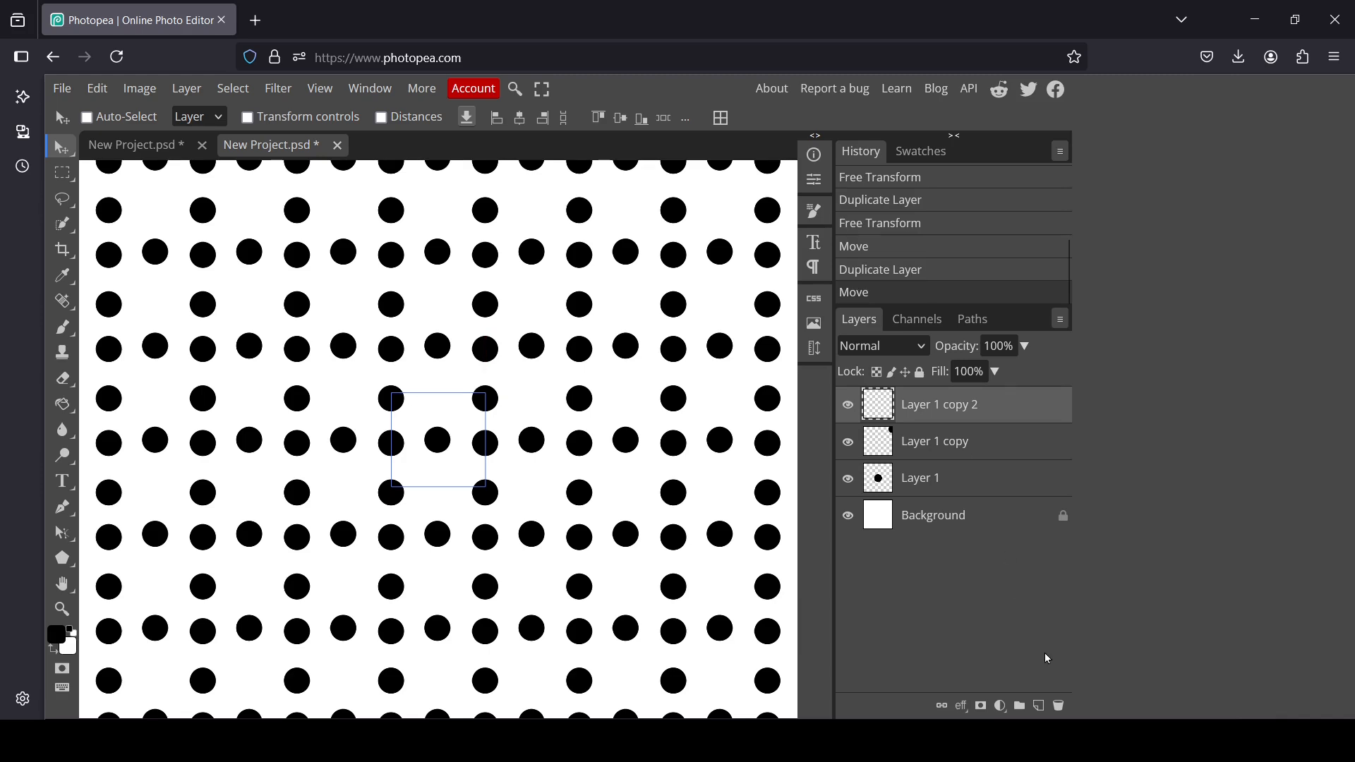
{"action": "left_click", "coordinate": [1058, 707]}
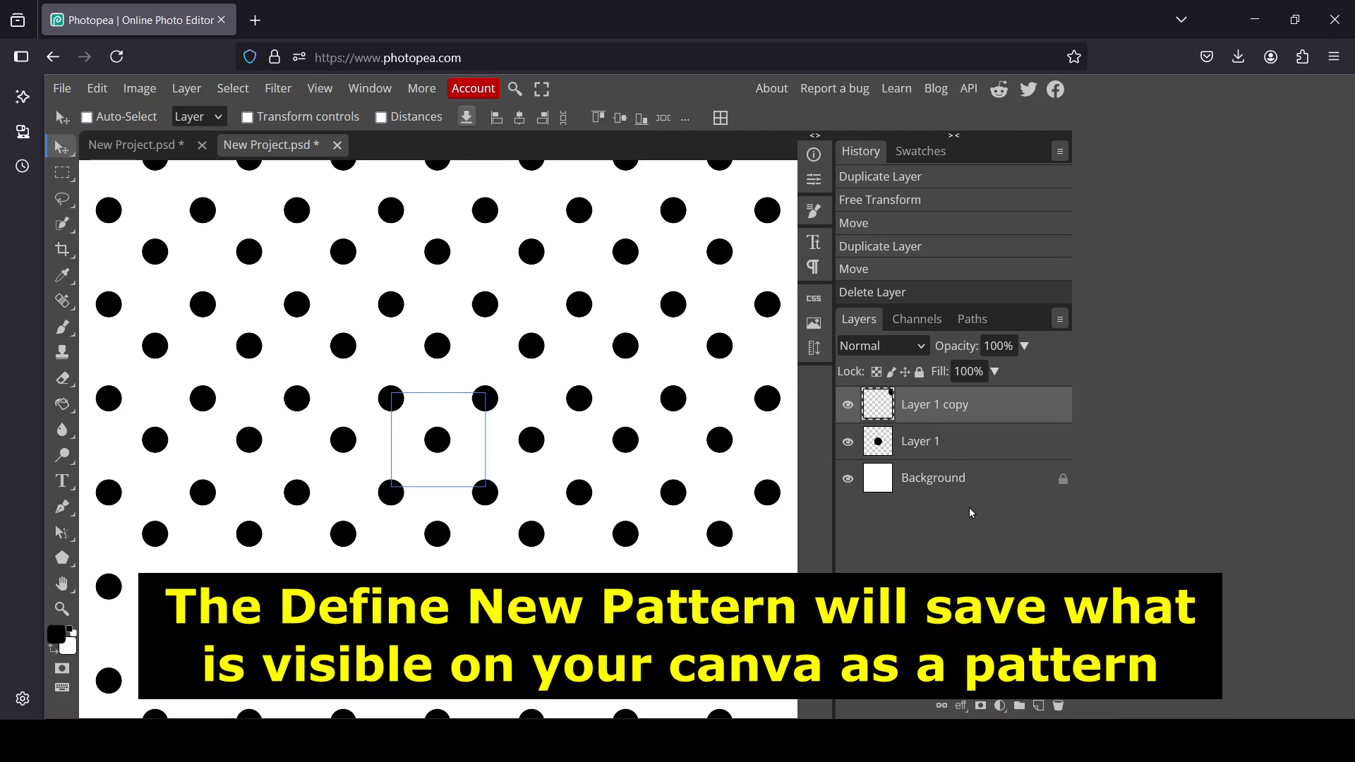
Step: Hide and show the Layer 1 copy layer to compare the pattern with and without the corner dot
{"action": "left_click", "coordinate": [848, 404]}
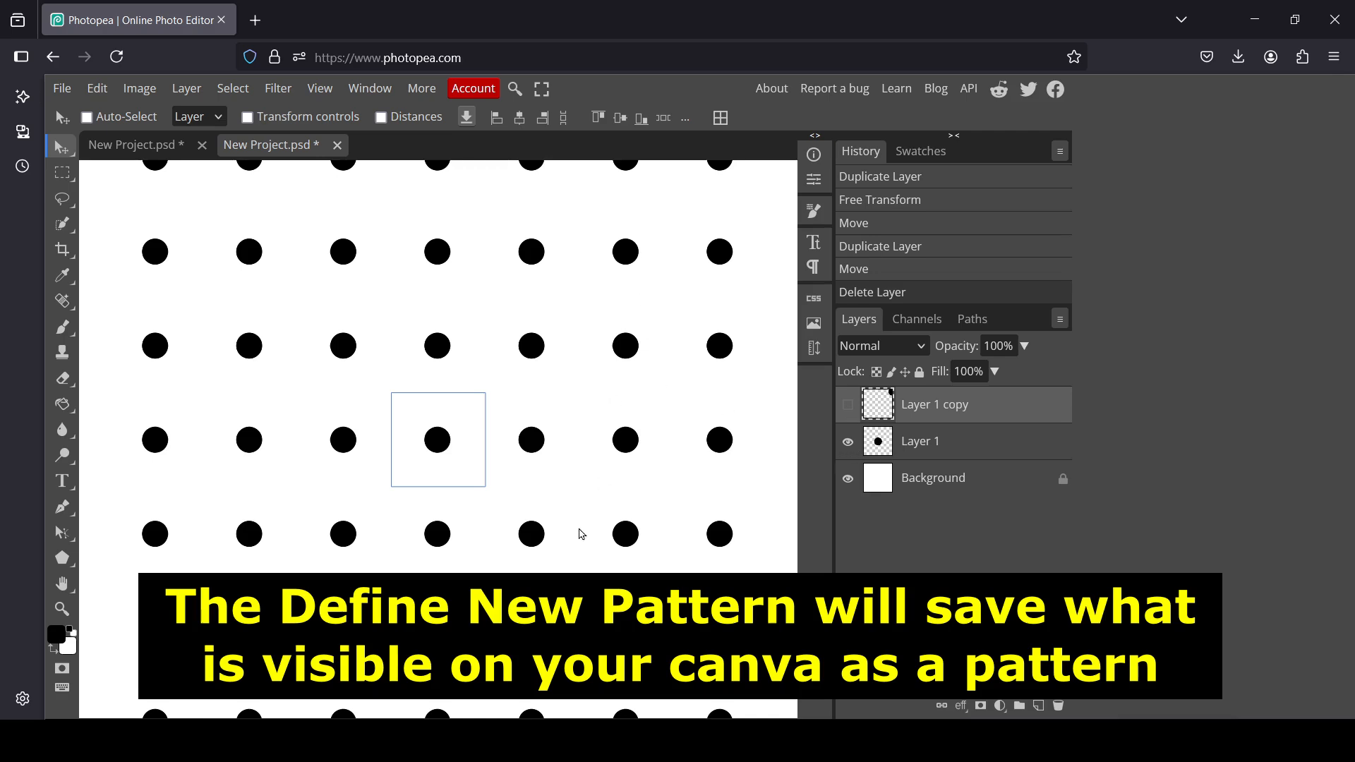
{"action": "left_click", "coordinate": [848, 406]}
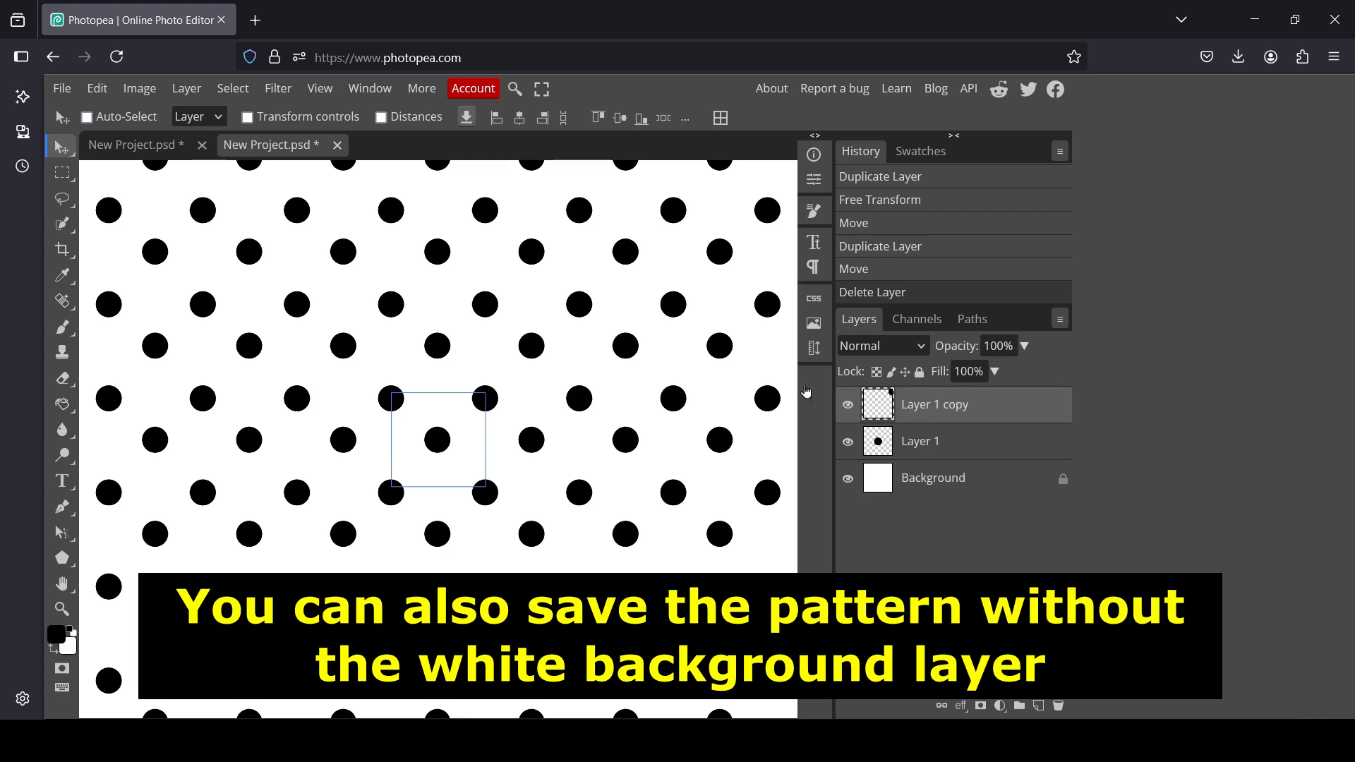
Step: Define the visible polka dot canvas as a new pattern and turn off Pattern Preview
{"action": "left_click", "coordinate": [98, 97]}
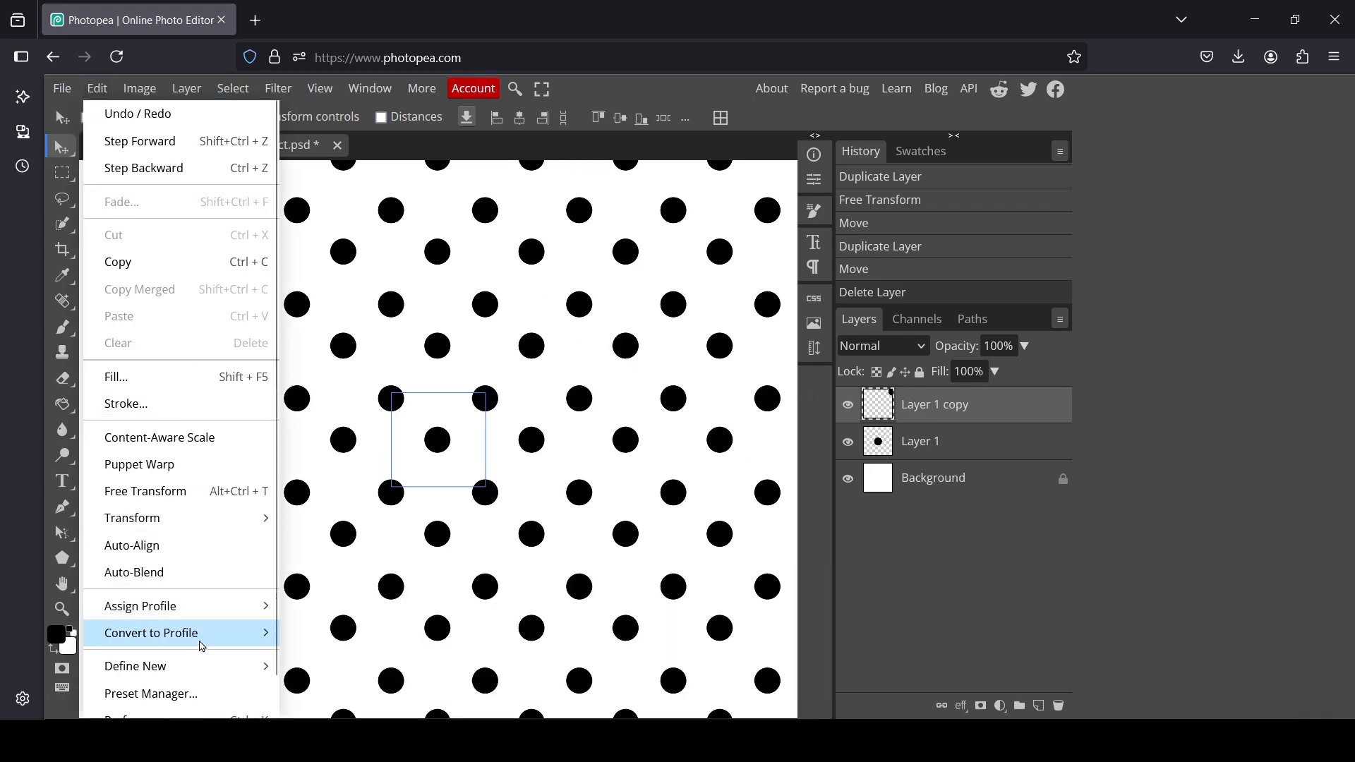
{"action": "mouse_move", "coordinate": [213, 670]}
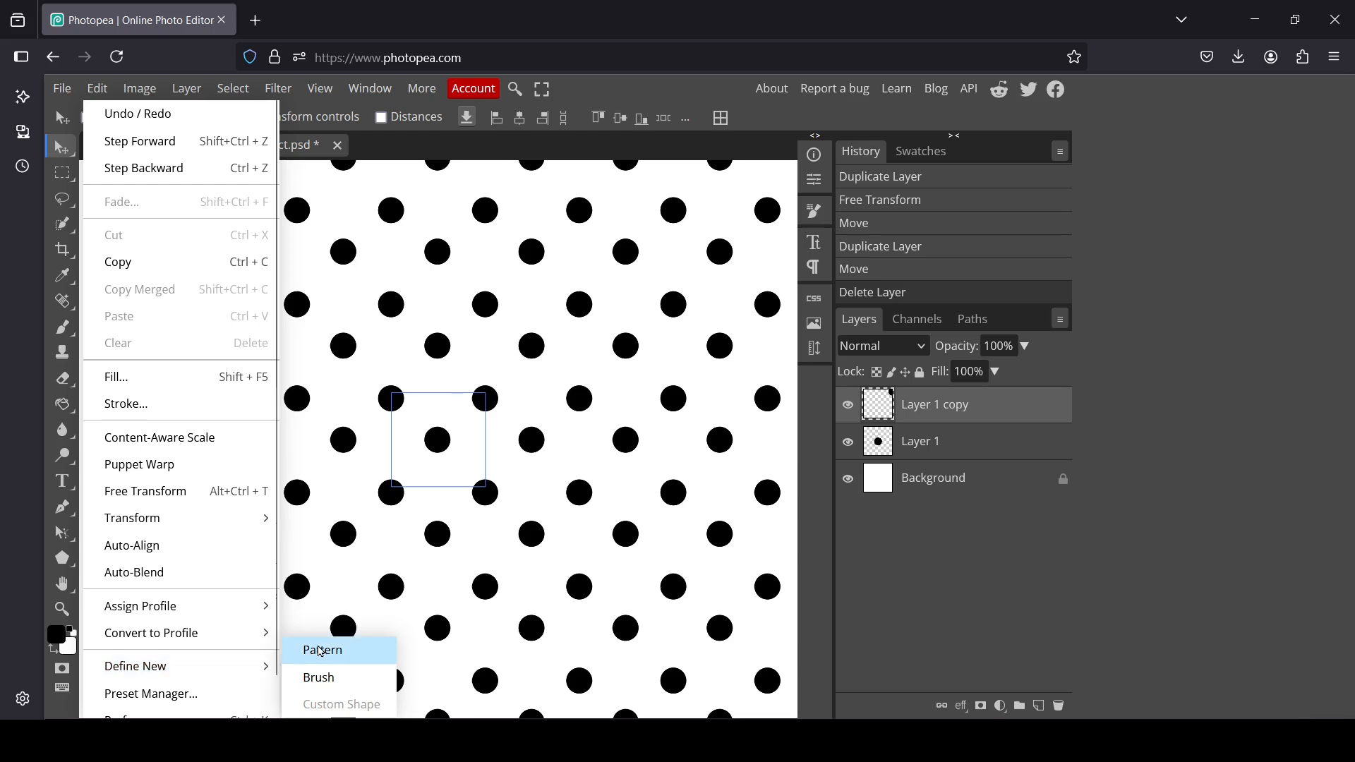
{"action": "left_click", "coordinate": [339, 657]}
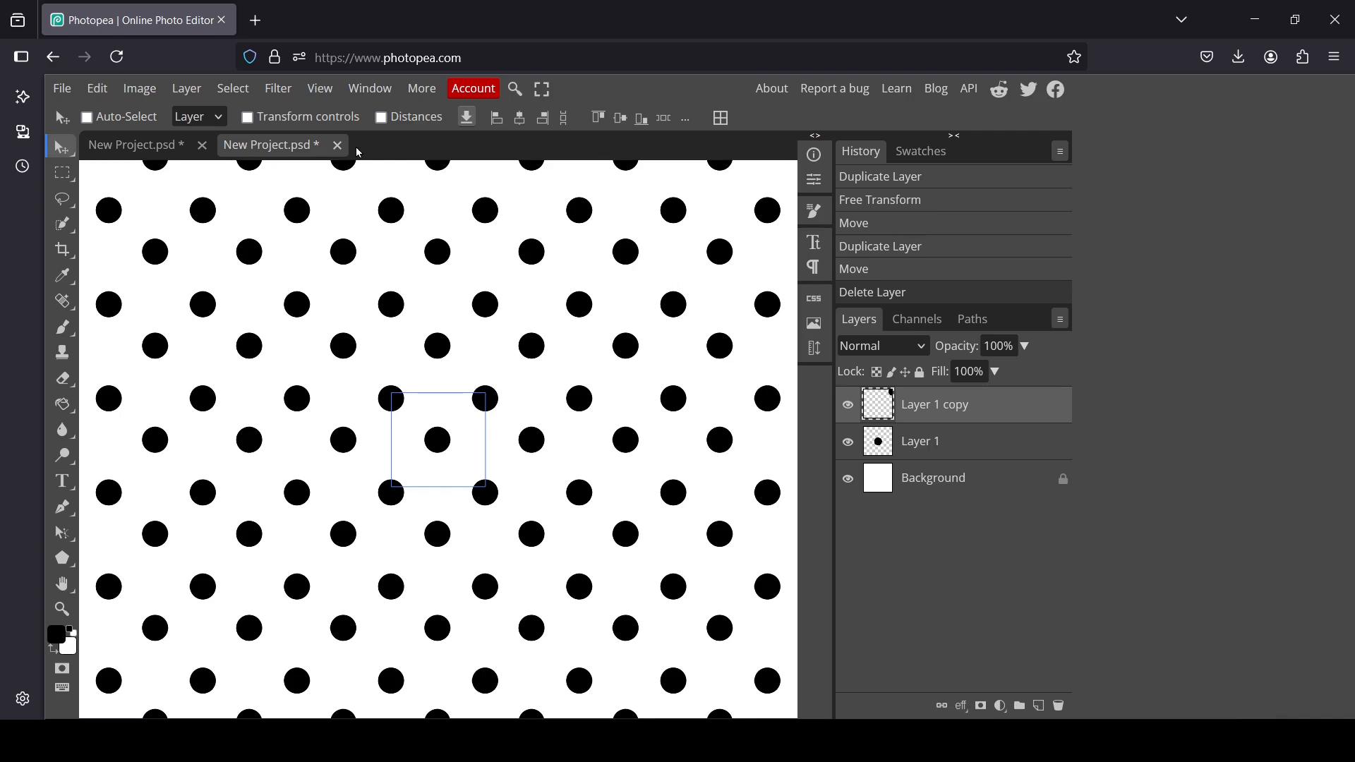
{"action": "left_click", "coordinate": [319, 89]}
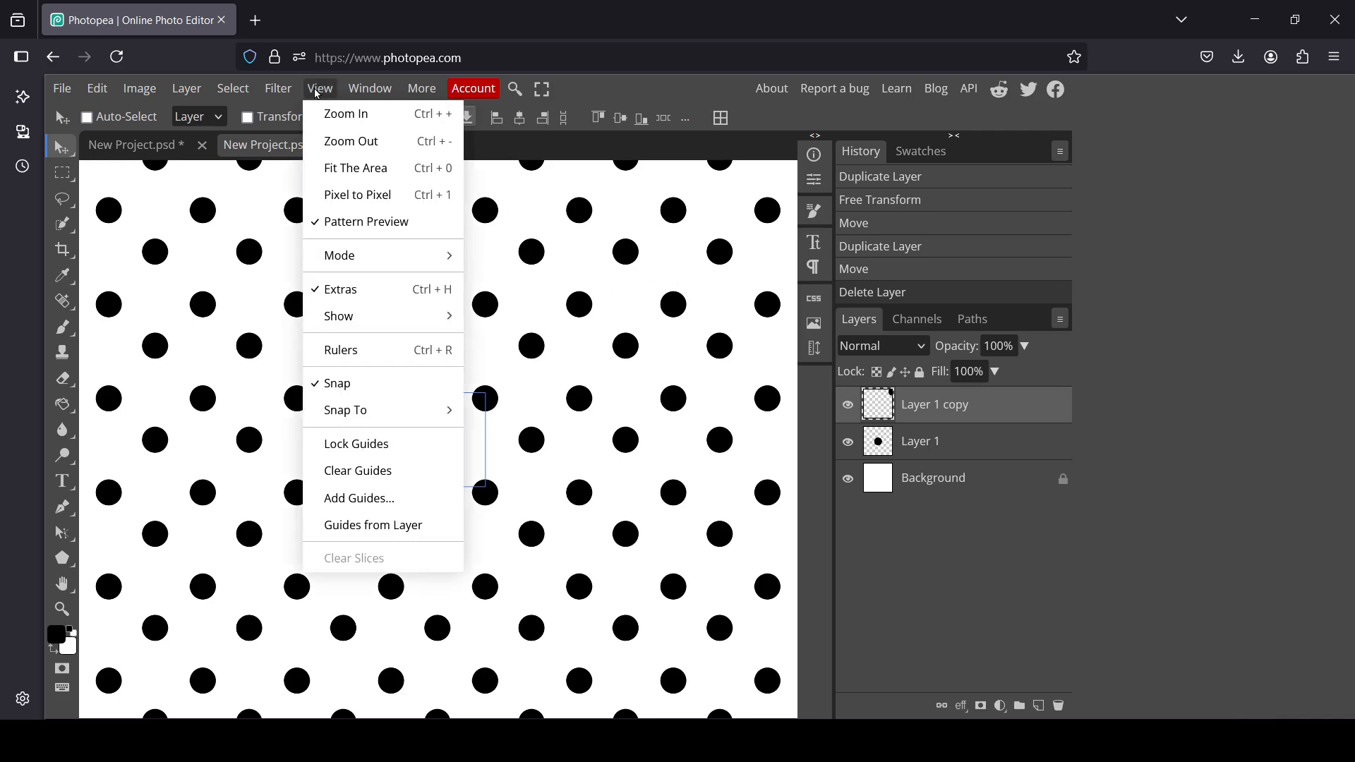
{"action": "left_click", "coordinate": [340, 227]}
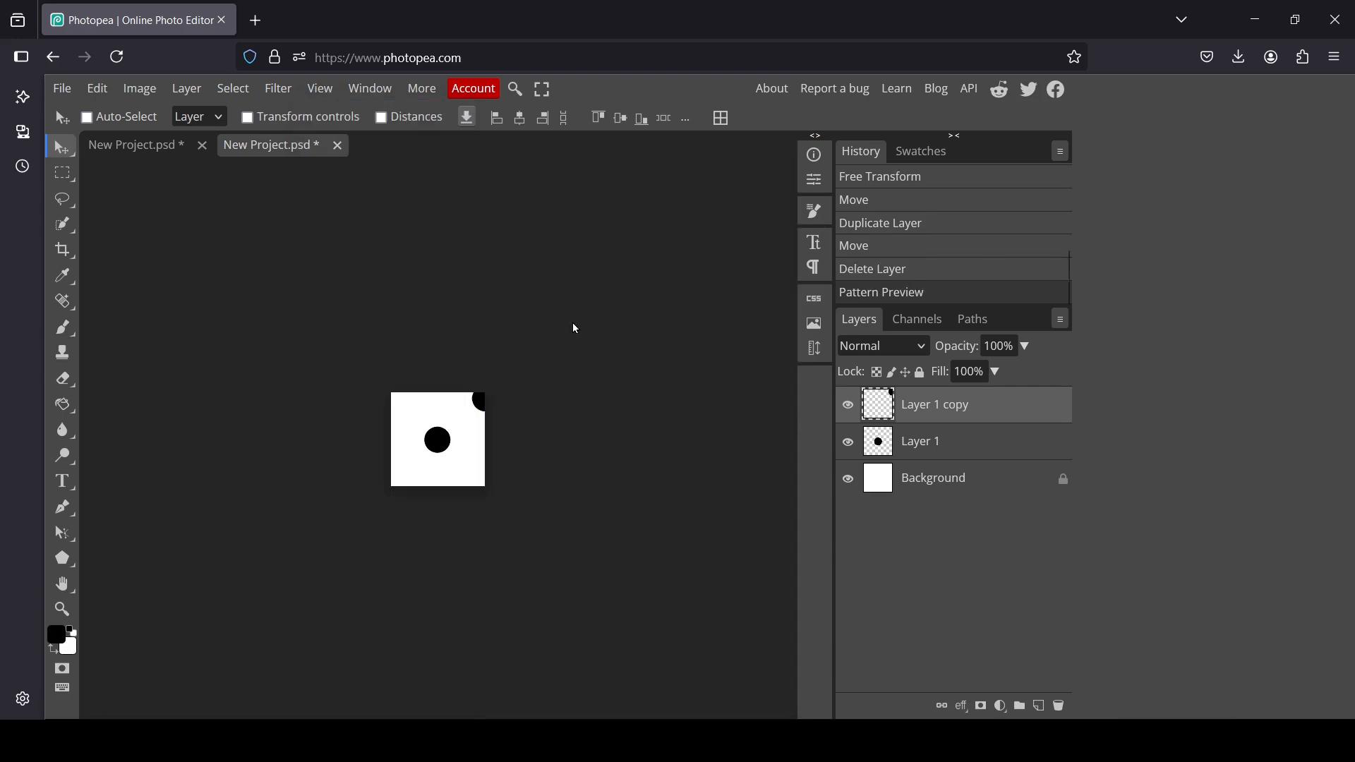
Step: In the first project, add a Pattern Fill layer above Layer 1 and choose the new polka dot pattern for it
{"action": "left_click", "coordinate": [158, 144]}
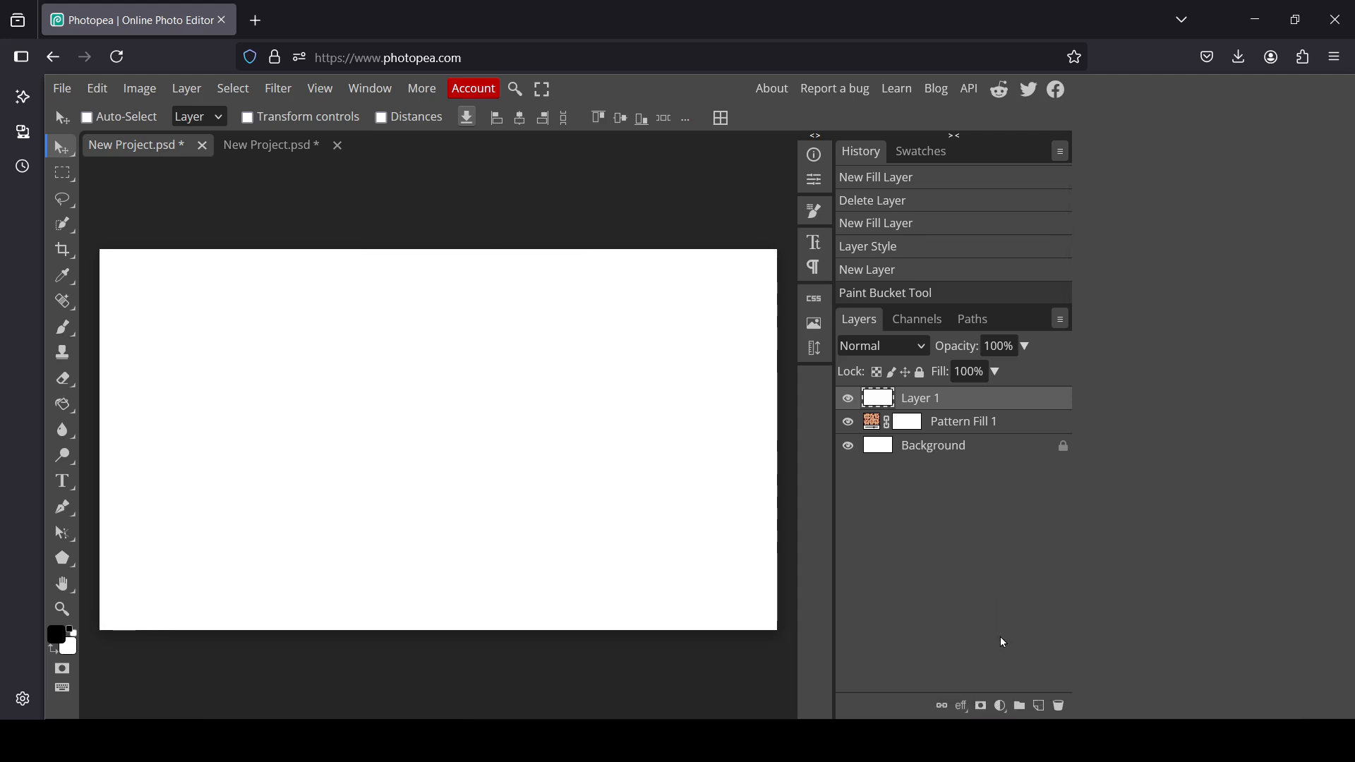
{"action": "left_click", "coordinate": [1001, 707]}
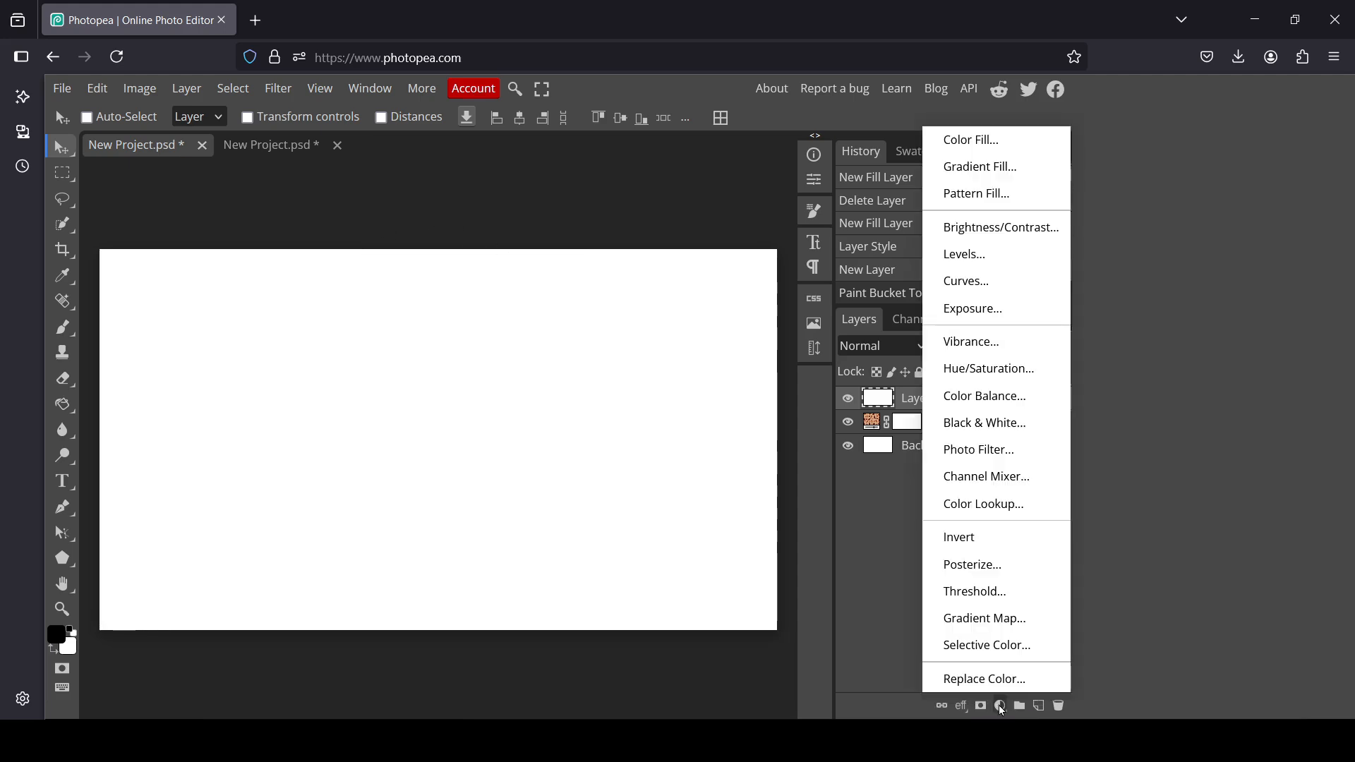
{"action": "left_click", "coordinate": [1002, 196]}
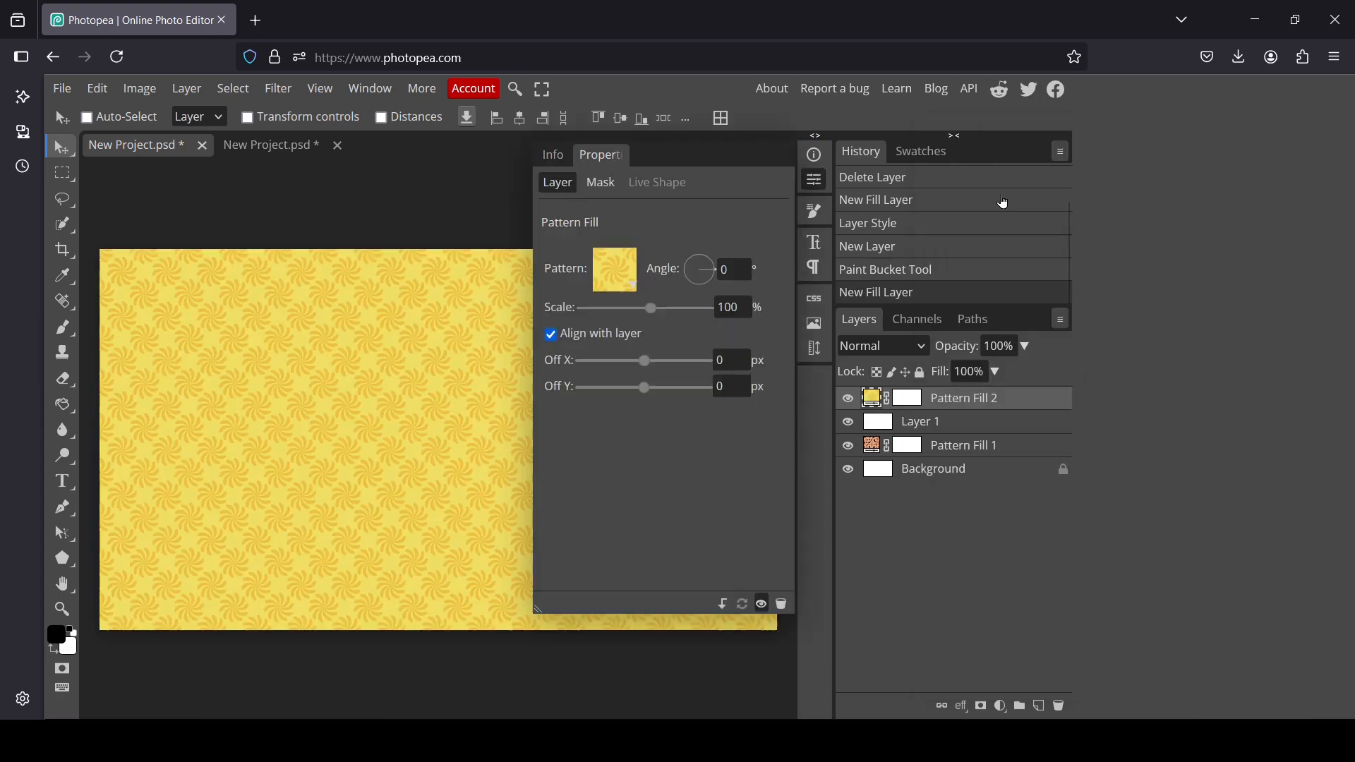
{"action": "left_click", "coordinate": [624, 276]}
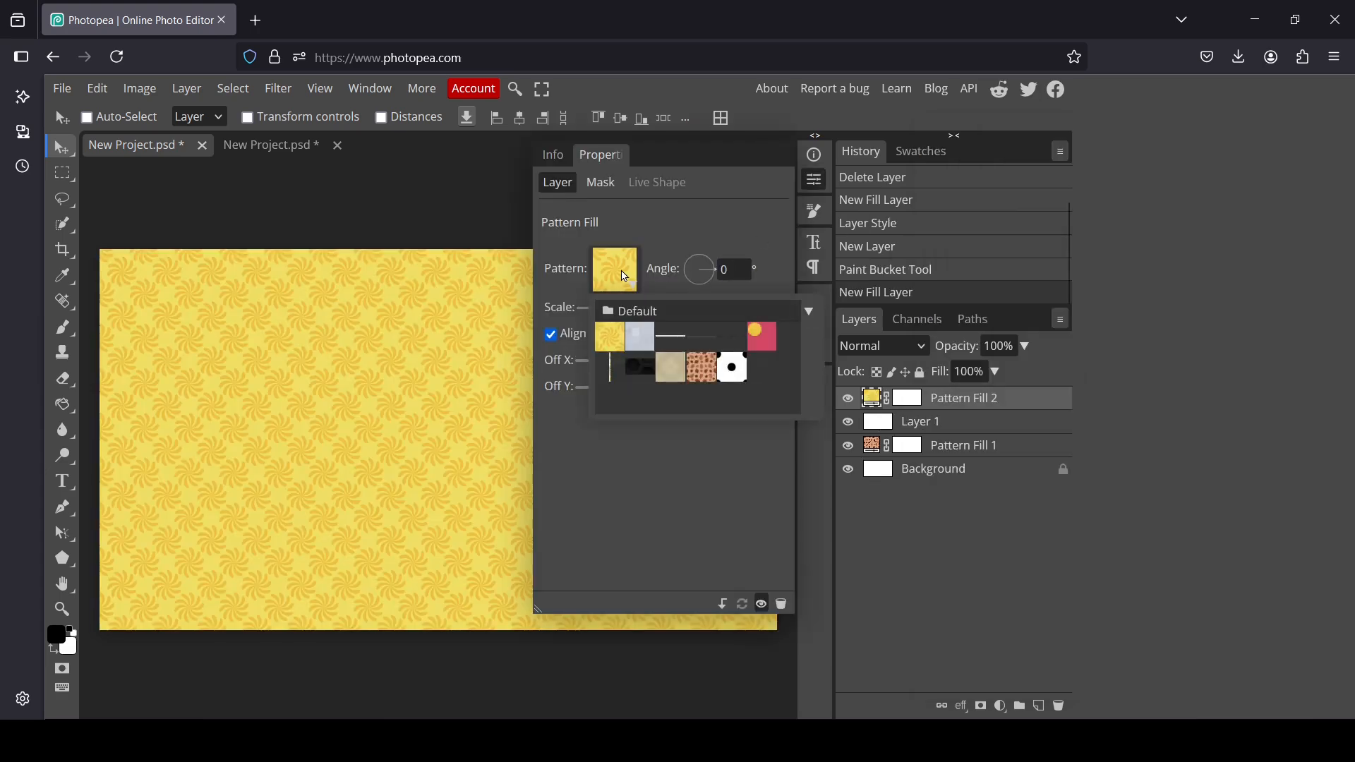
{"action": "left_click", "coordinate": [741, 372]}
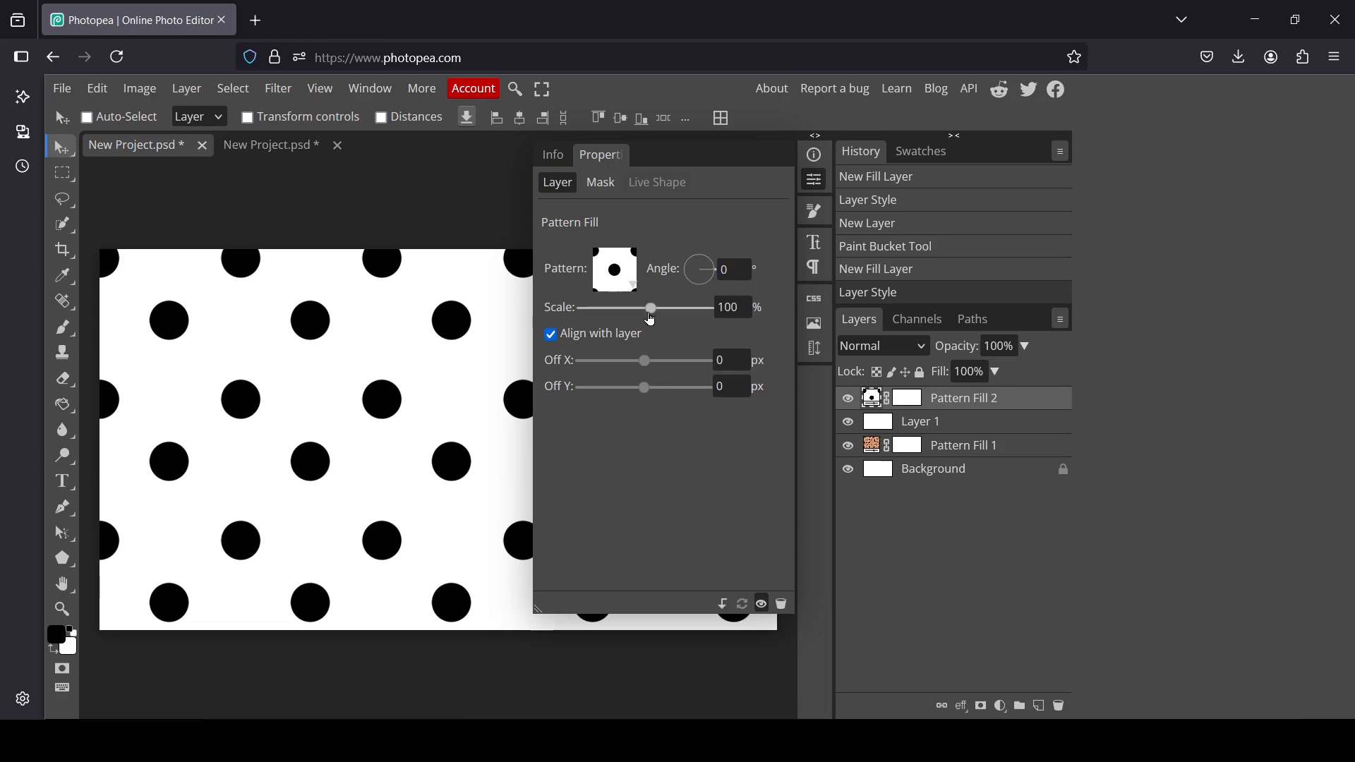
Step: Set the polka dot fill's scale to 47% and toggle the visibility of Pattern Fill 2 and Layer 1
{"action": "left_click_drag", "start_coordinate": [651, 308], "coordinate": [616, 320]}
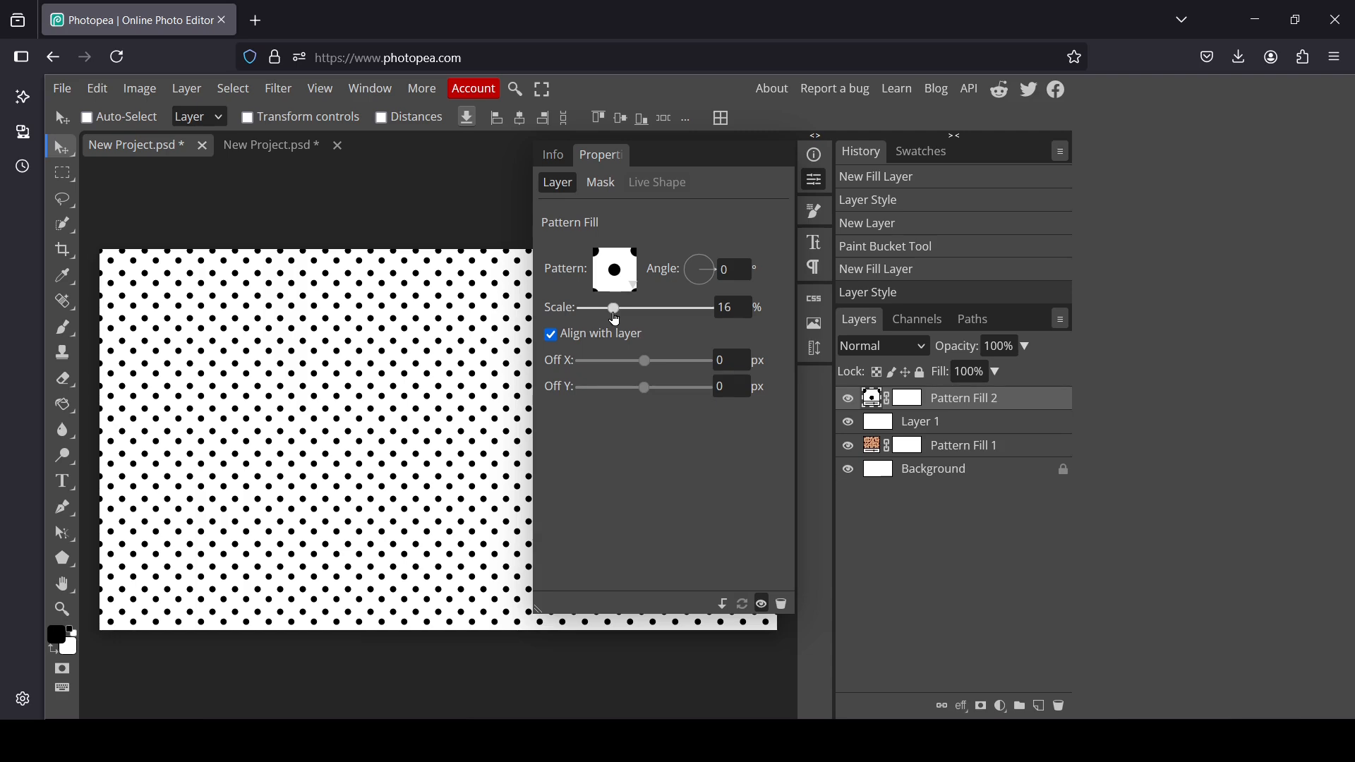
{"action": "mouse_move", "coordinate": [617, 320]}
{"action": "left_mouse_down"}
{"action": "mouse_move", "coordinate": [604, 314]}
{"action": "mouse_move", "coordinate": [634, 311]}
{"action": "left_mouse_up"}
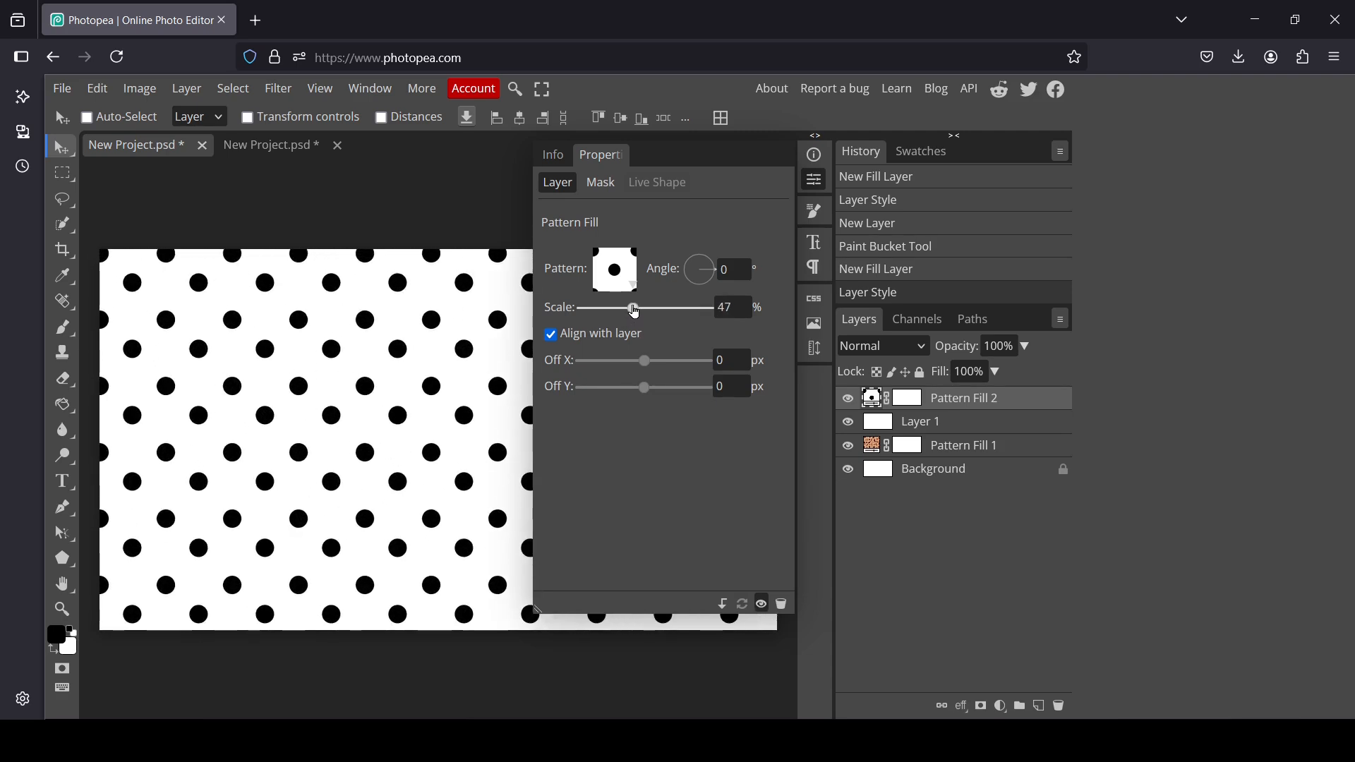
{"action": "left_click", "coordinate": [817, 181]}
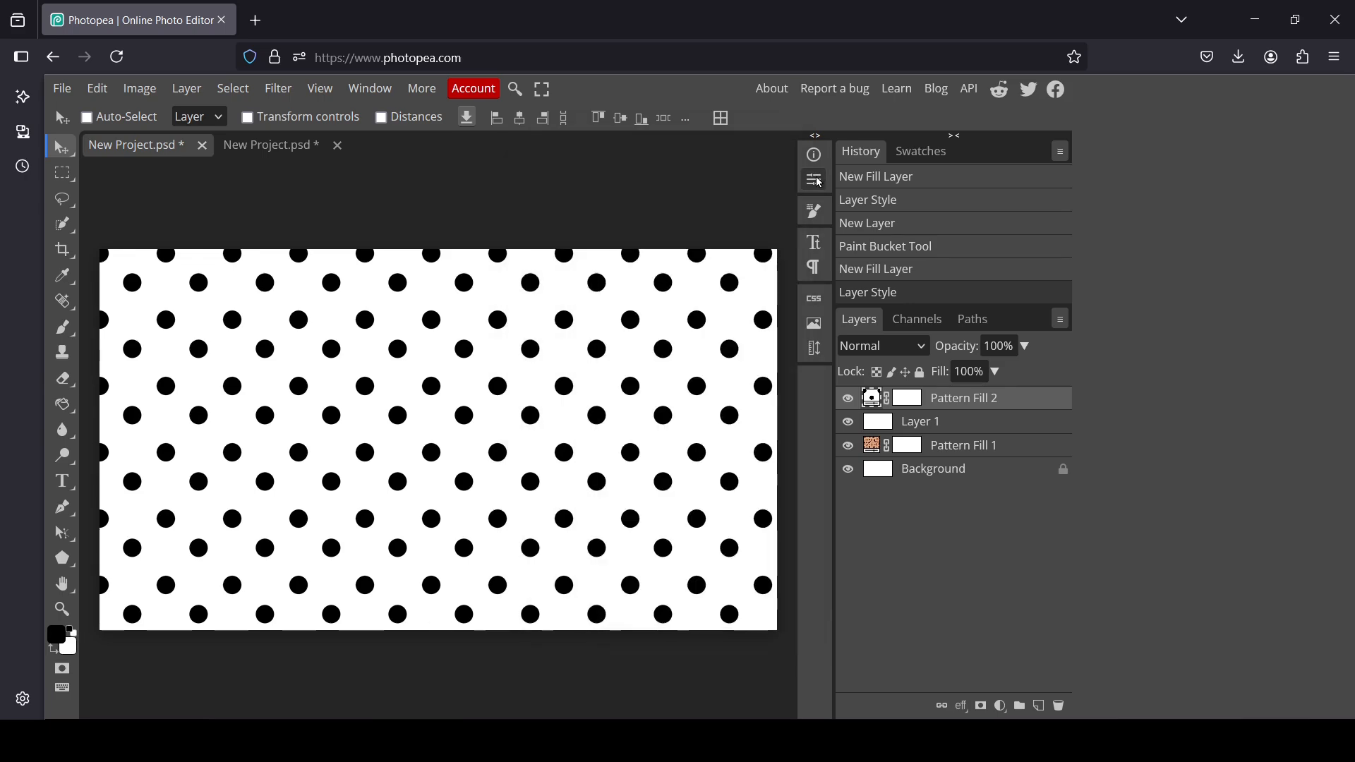
{"action": "left_click", "coordinate": [848, 399]}
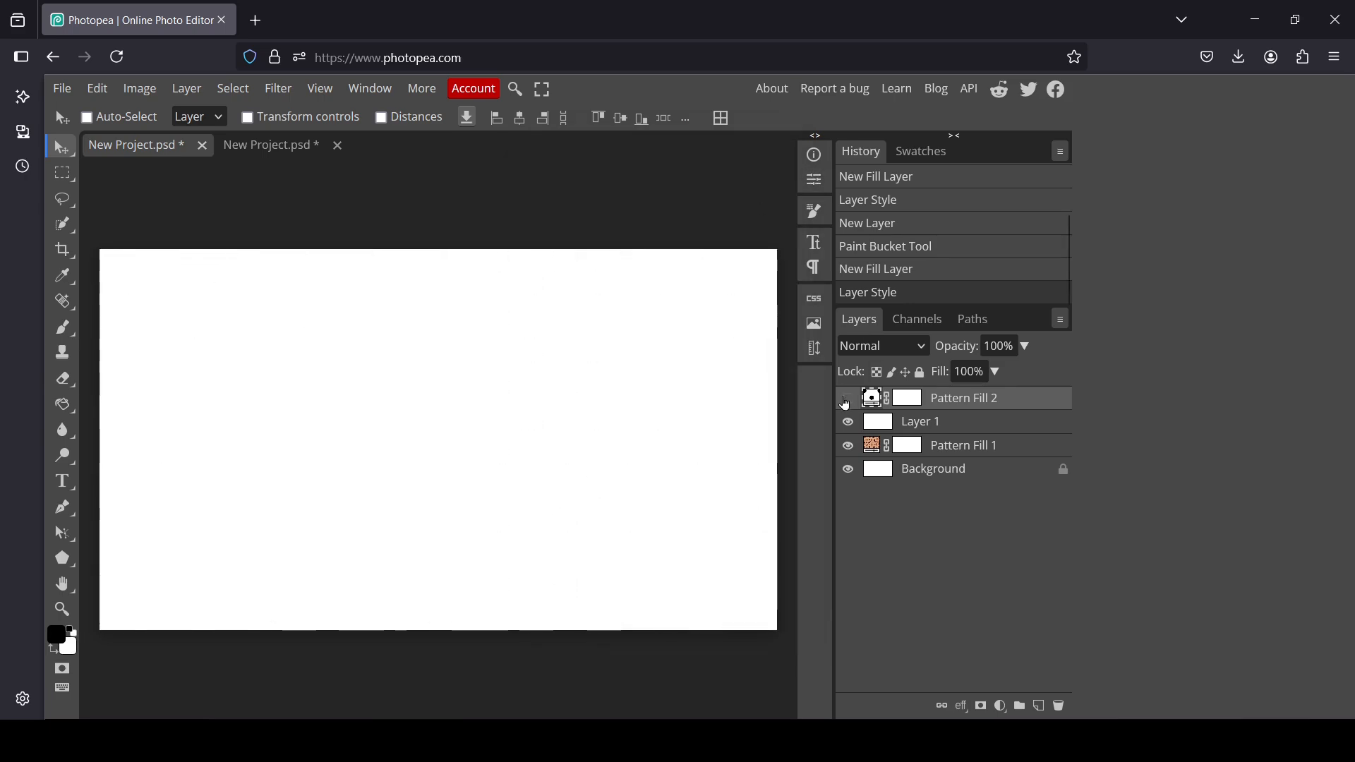
{"action": "left_click", "coordinate": [848, 422]}
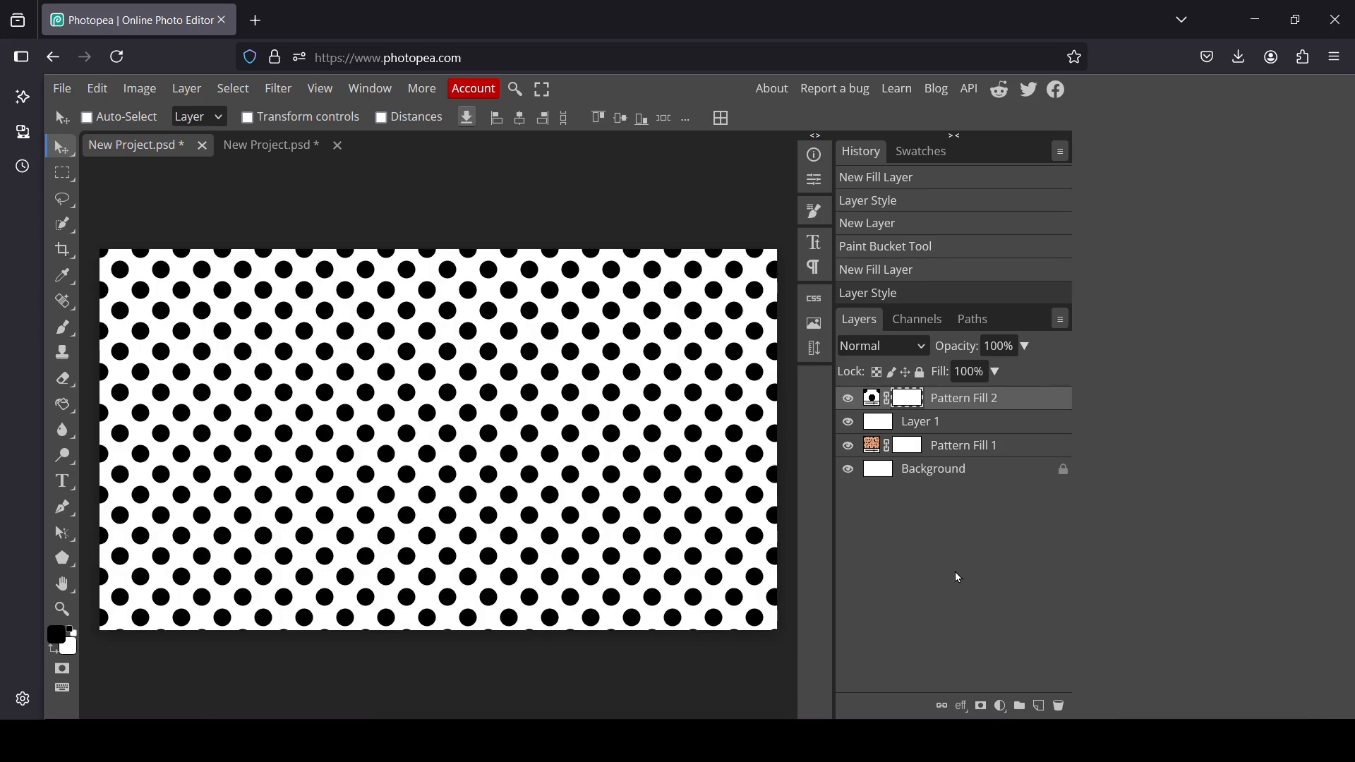
Step: Reopen the Pattern Fill 2 settings, try the leaf pattern, and reselect the polka dot pattern
{"action": "double_click", "coordinate": [912, 405]}
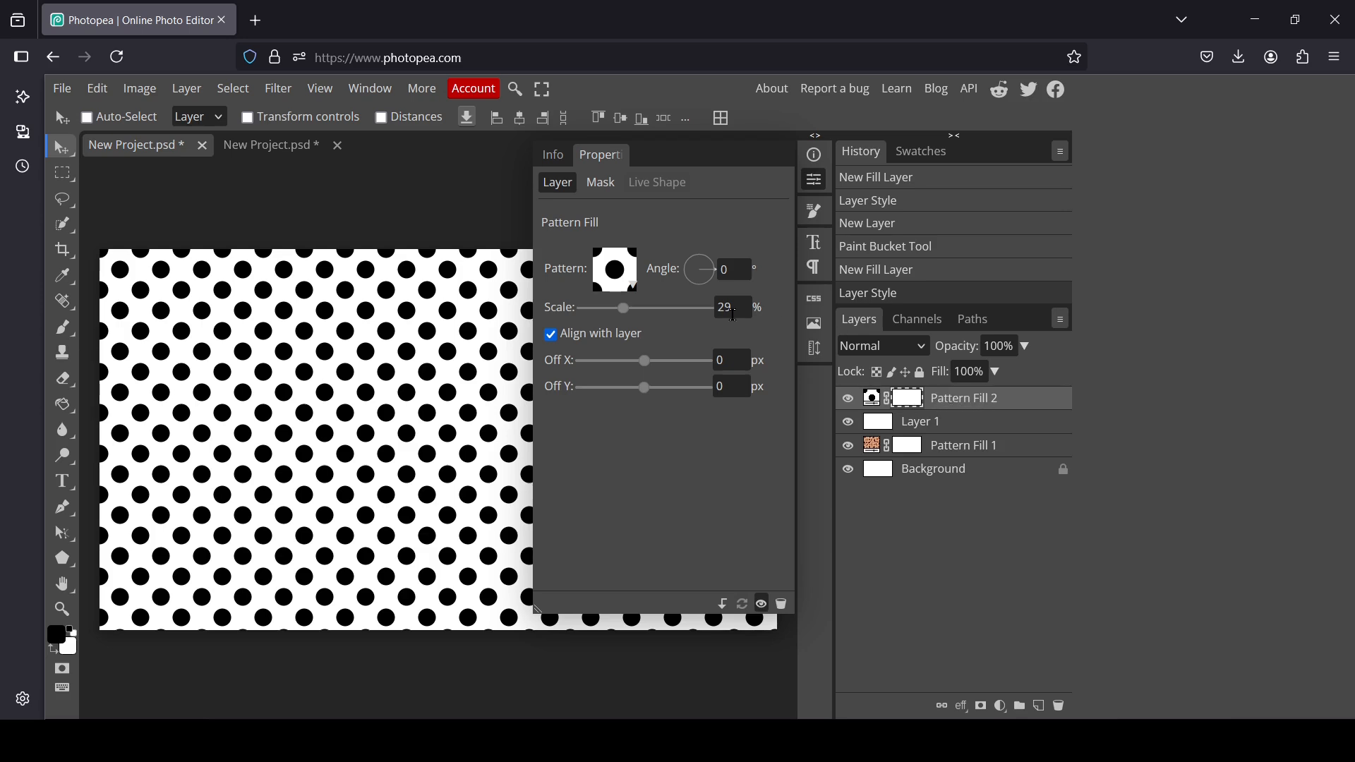
{"action": "left_click", "coordinate": [633, 290]}
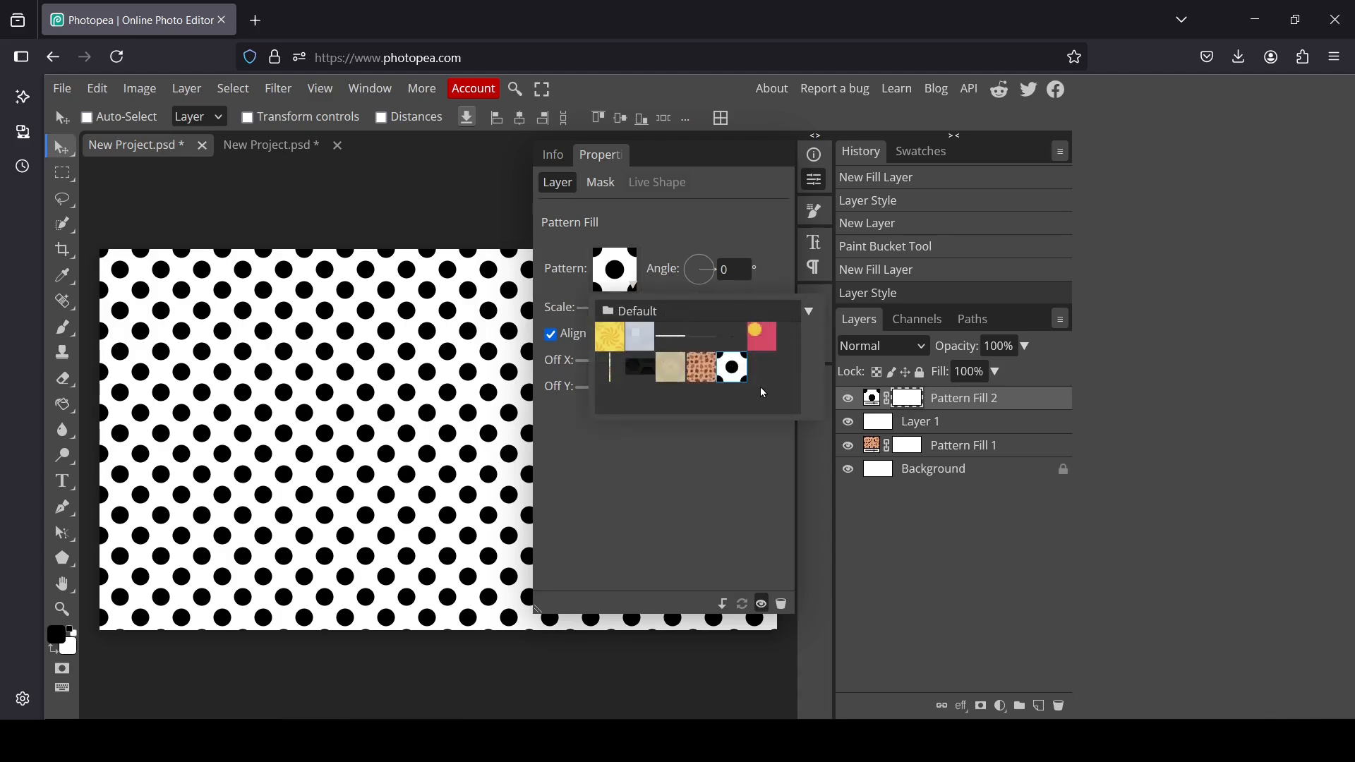
{"action": "left_click", "coordinate": [710, 377]}
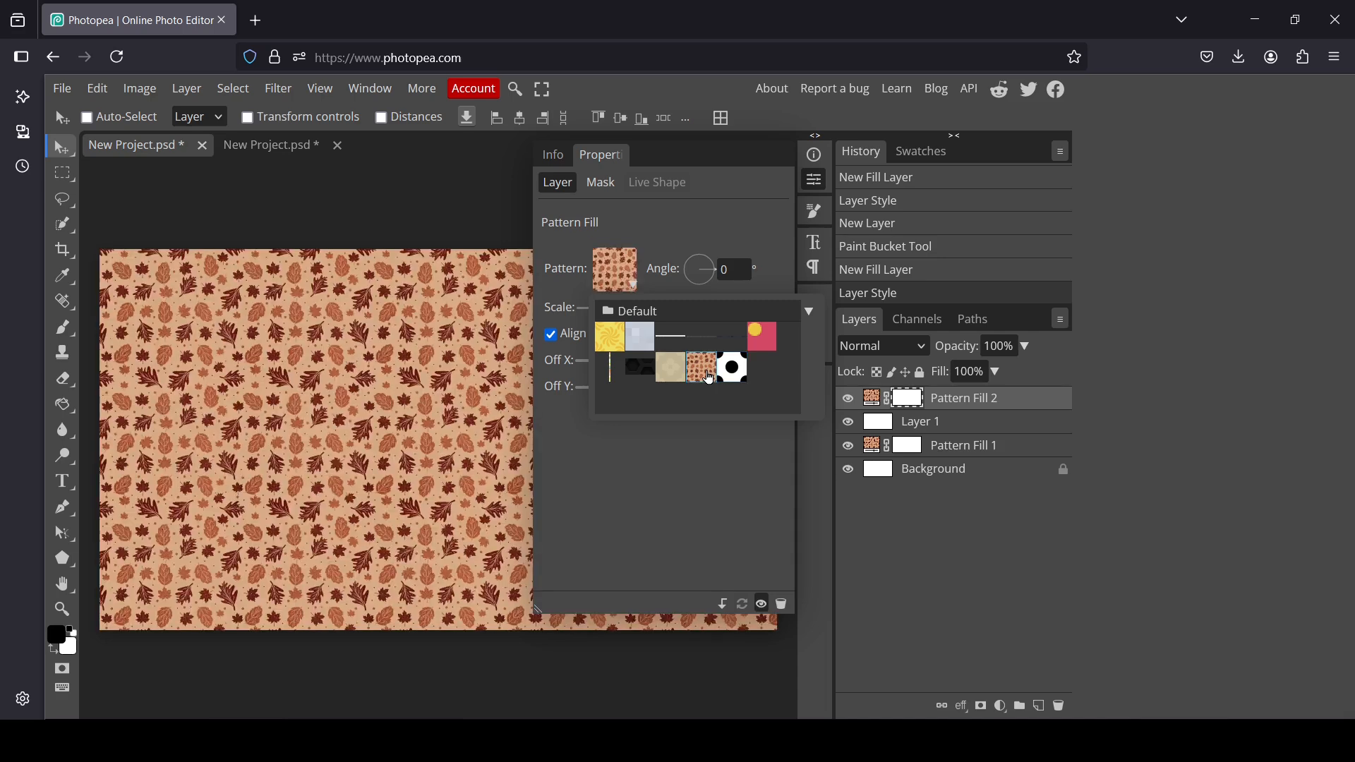
{"action": "left_click", "coordinate": [728, 375]}
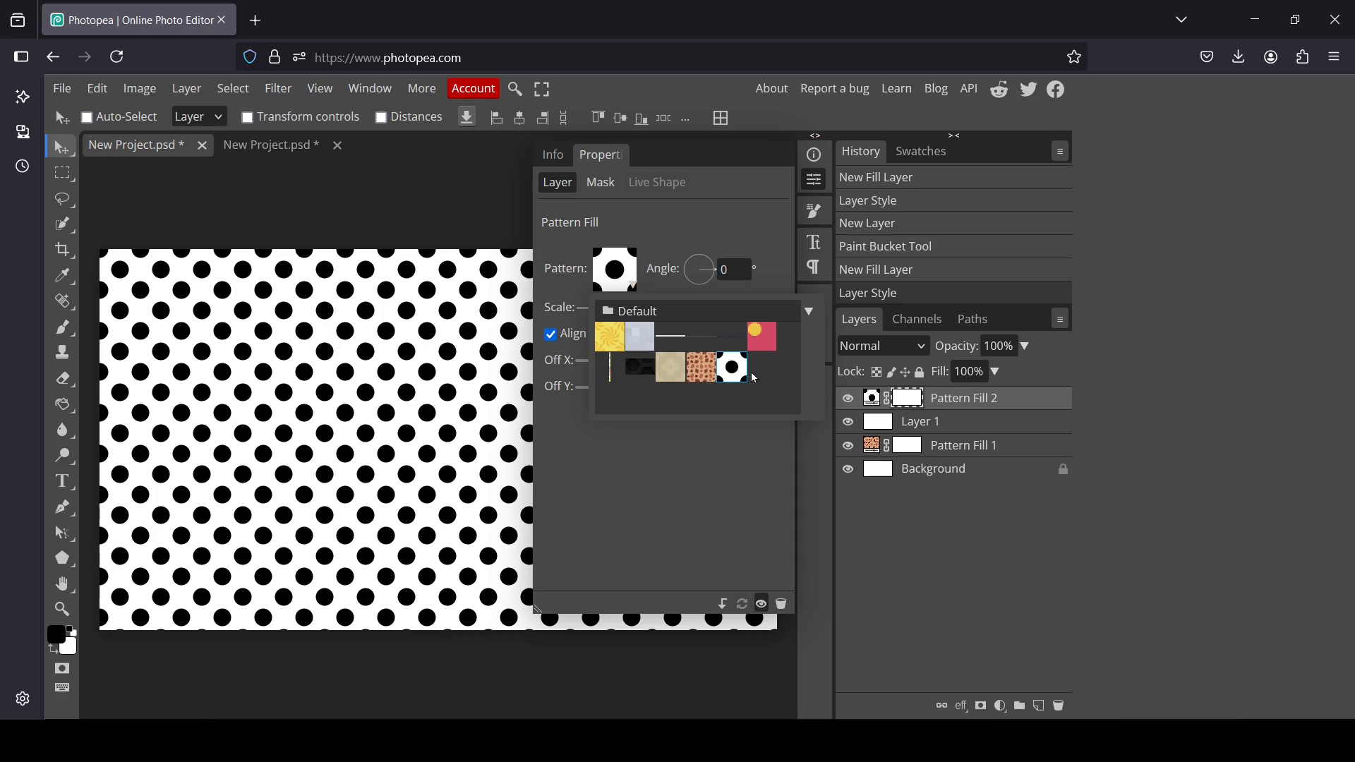
Step: Export the selected polka dot pattern as a .PAT file and close the fill settings
{"action": "left_click", "coordinate": [810, 312]}
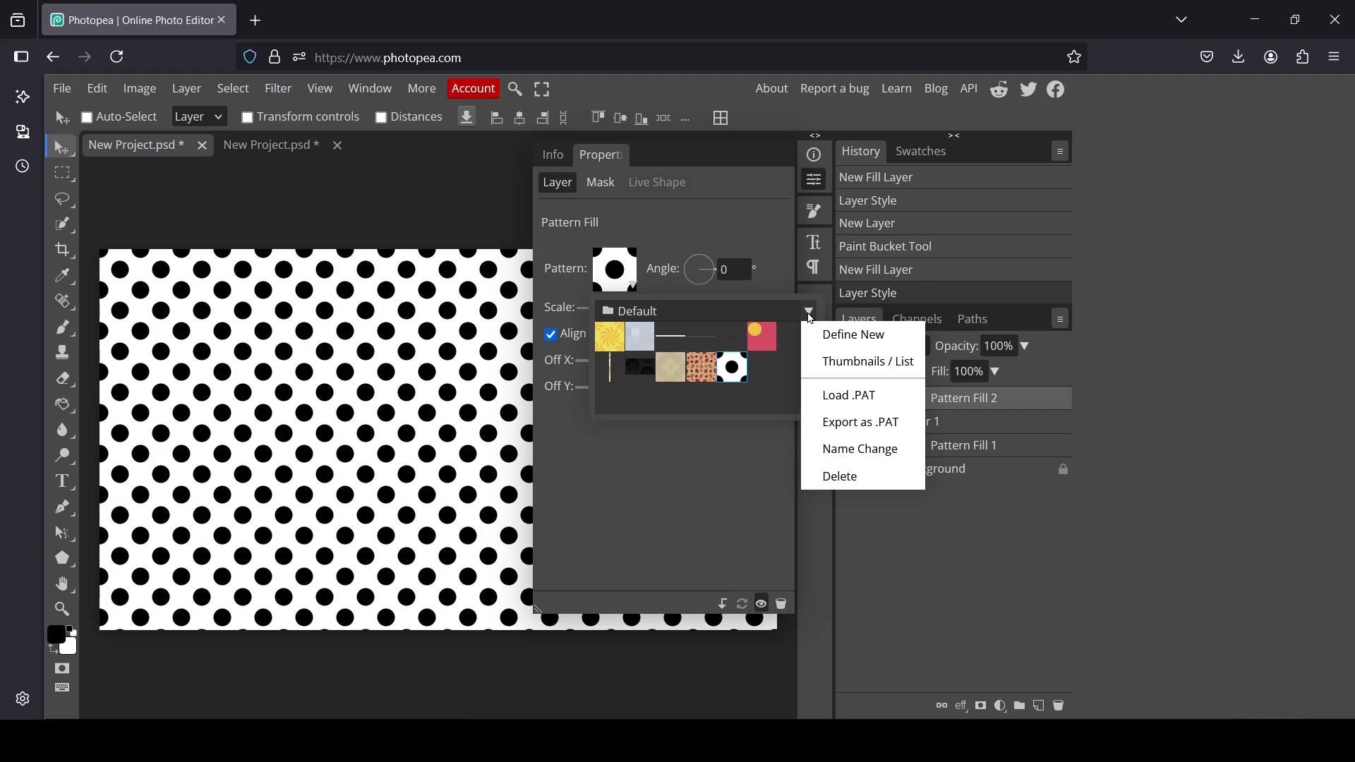
{"action": "left_click", "coordinate": [866, 429]}
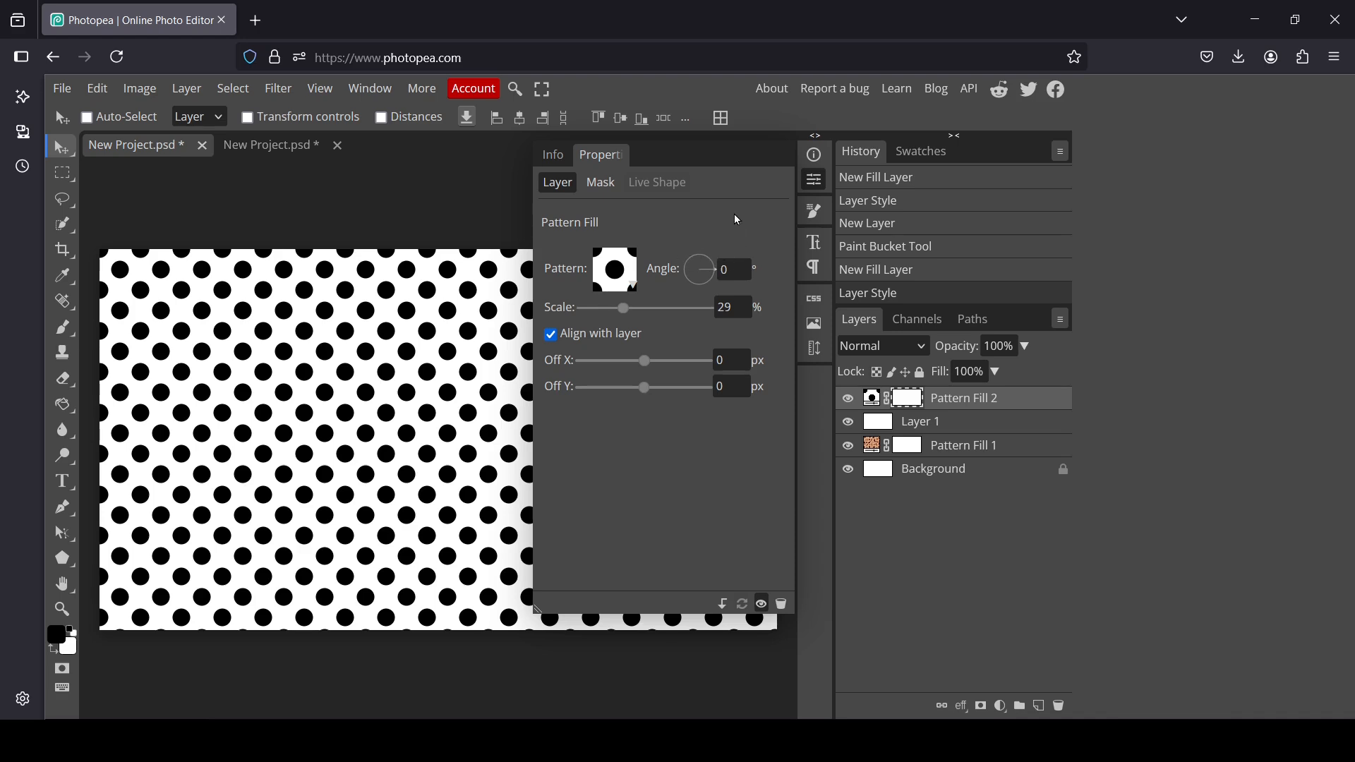
{"action": "left_click", "coordinate": [822, 183]}
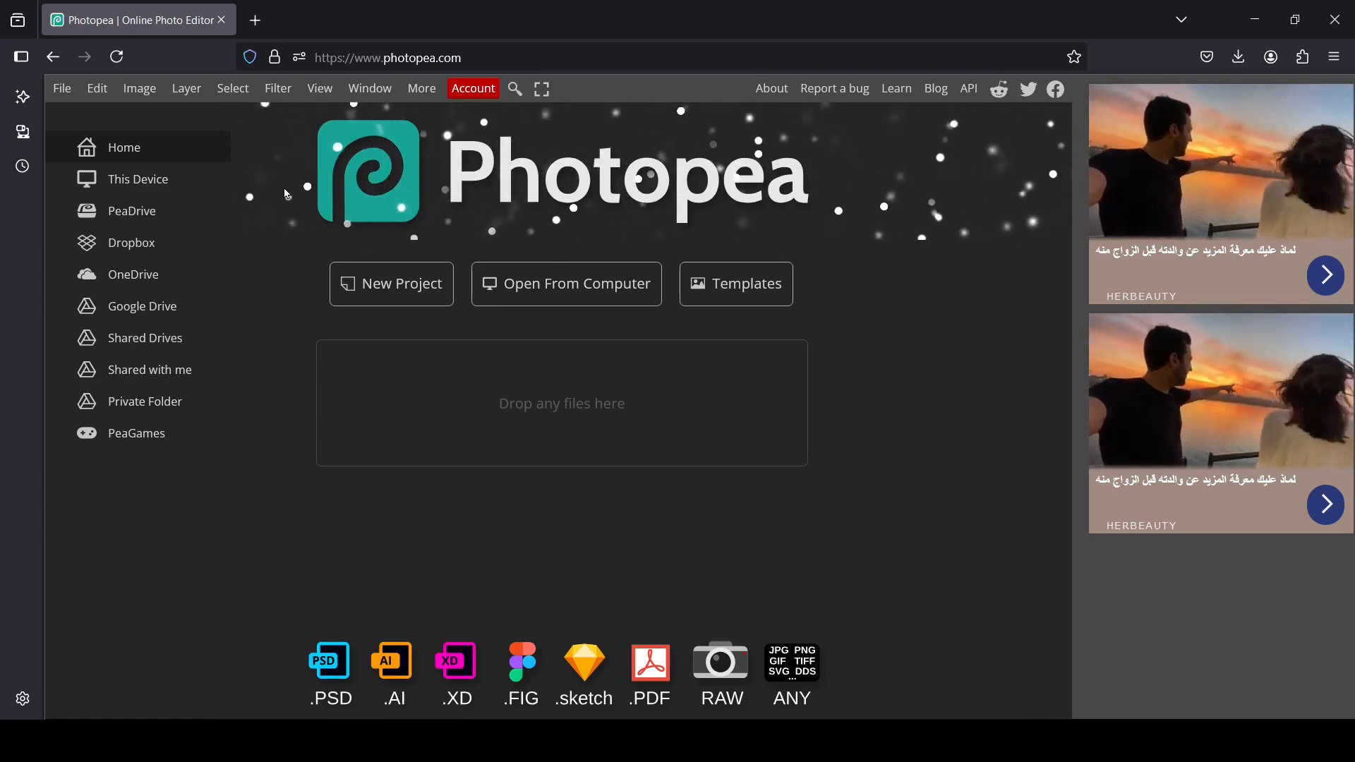
Step: Create a new 1920 x 1080 px project from the FB Event Image preset
{"action": "left_click", "coordinate": [71, 87]}
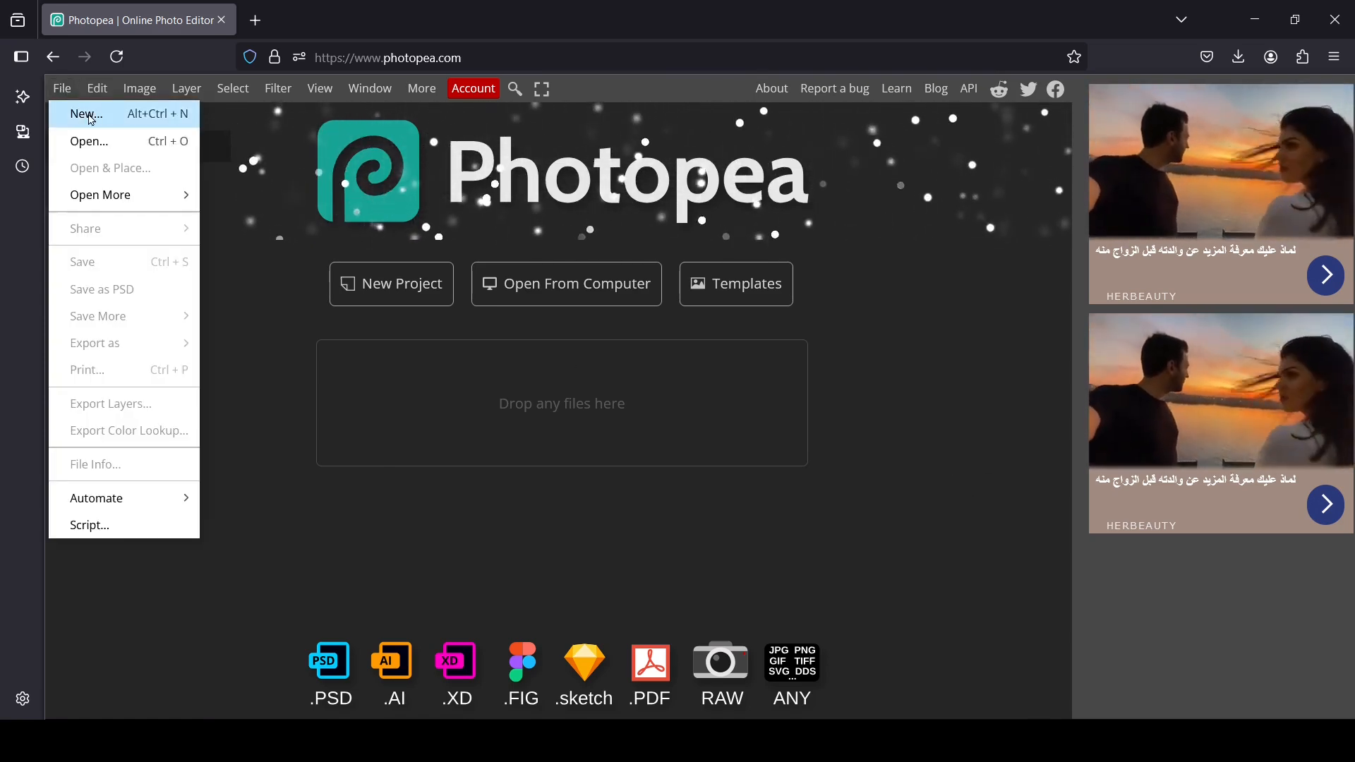
{"action": "left_click", "coordinate": [90, 119]}
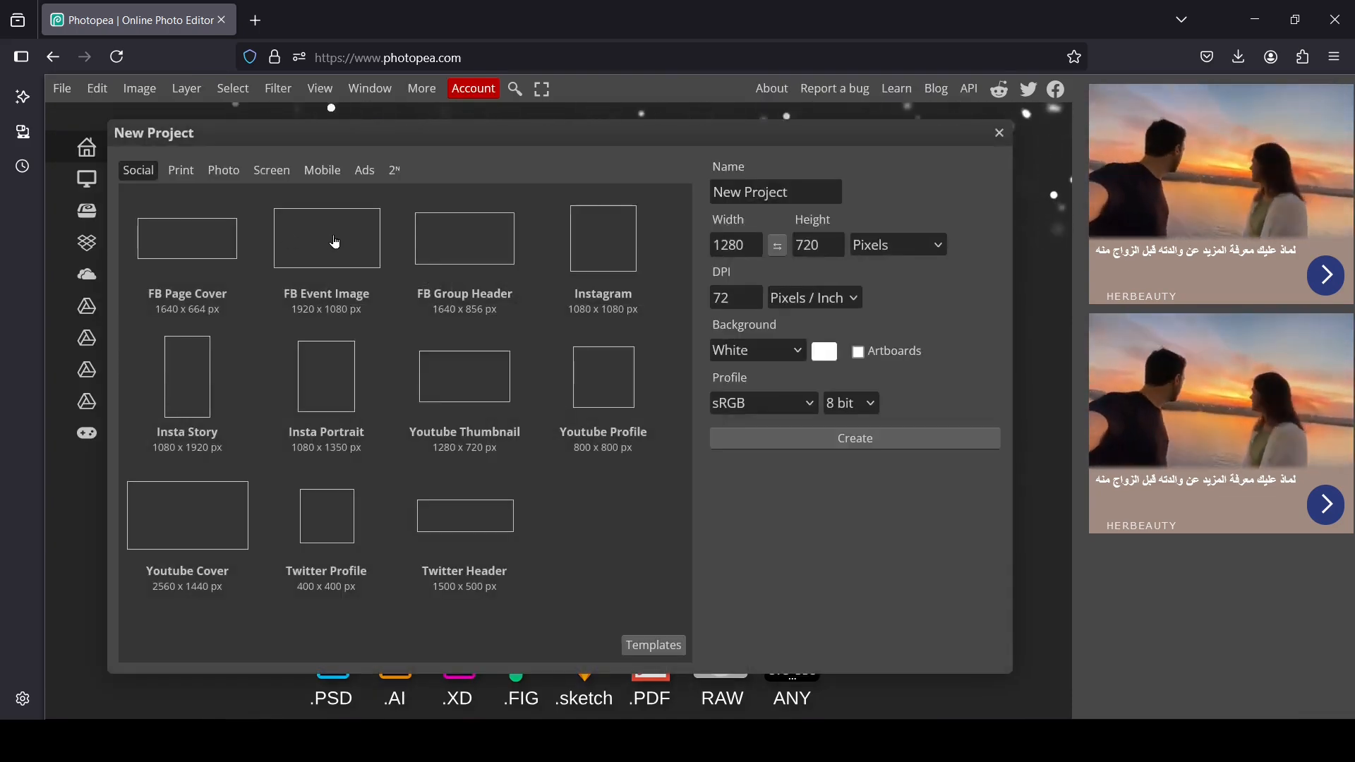
{"action": "left_click", "coordinate": [333, 243]}
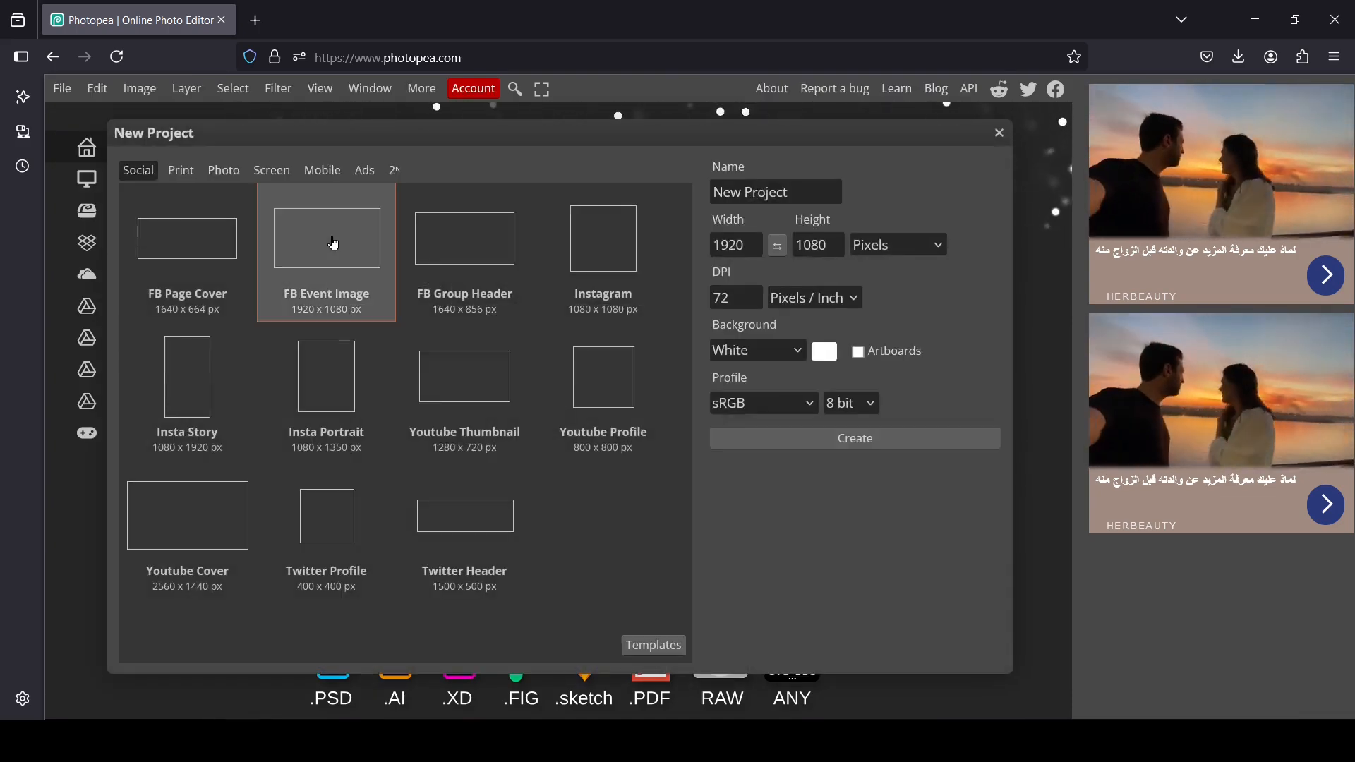
{"action": "left_click", "coordinate": [333, 244]}
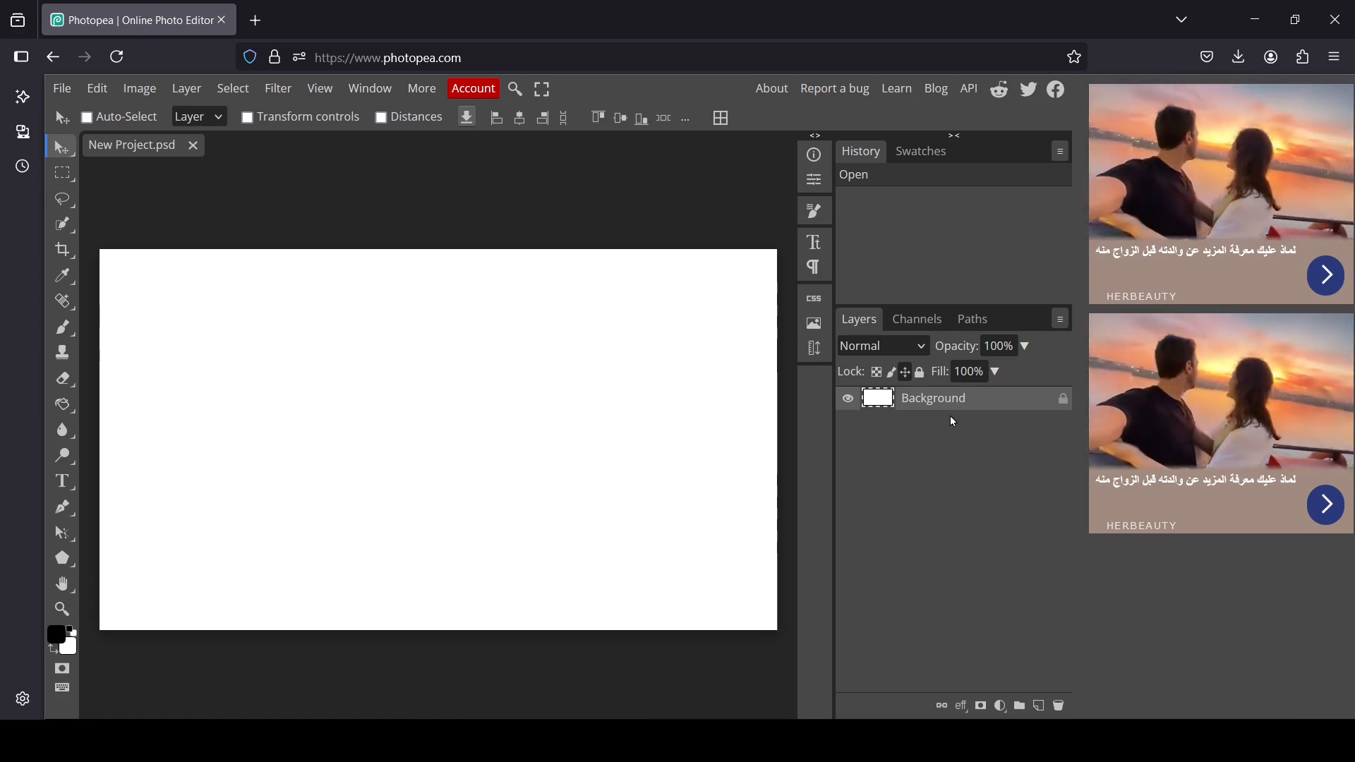
Step: Add a Pattern Fill layer above the background and check which patterns are available for it
{"action": "left_click", "coordinate": [1002, 706]}
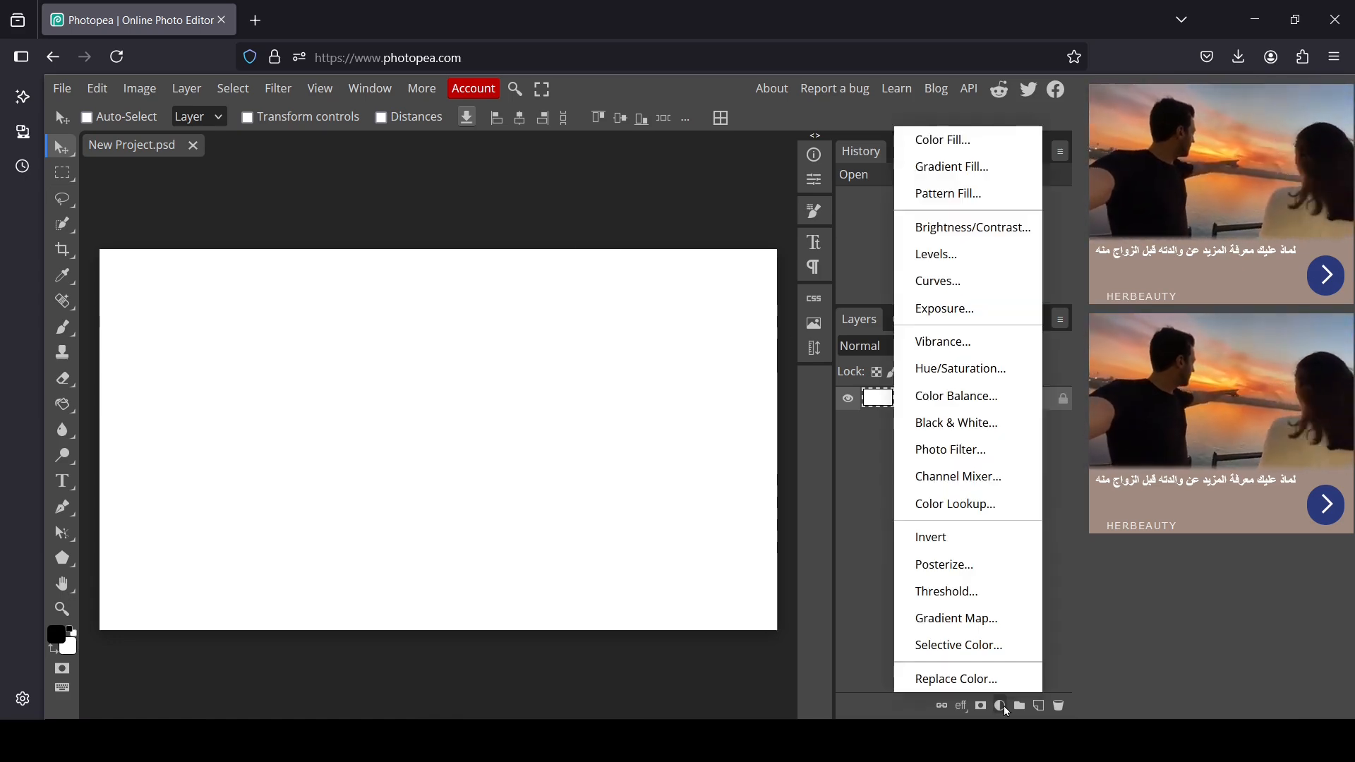
{"action": "left_click", "coordinate": [953, 198]}
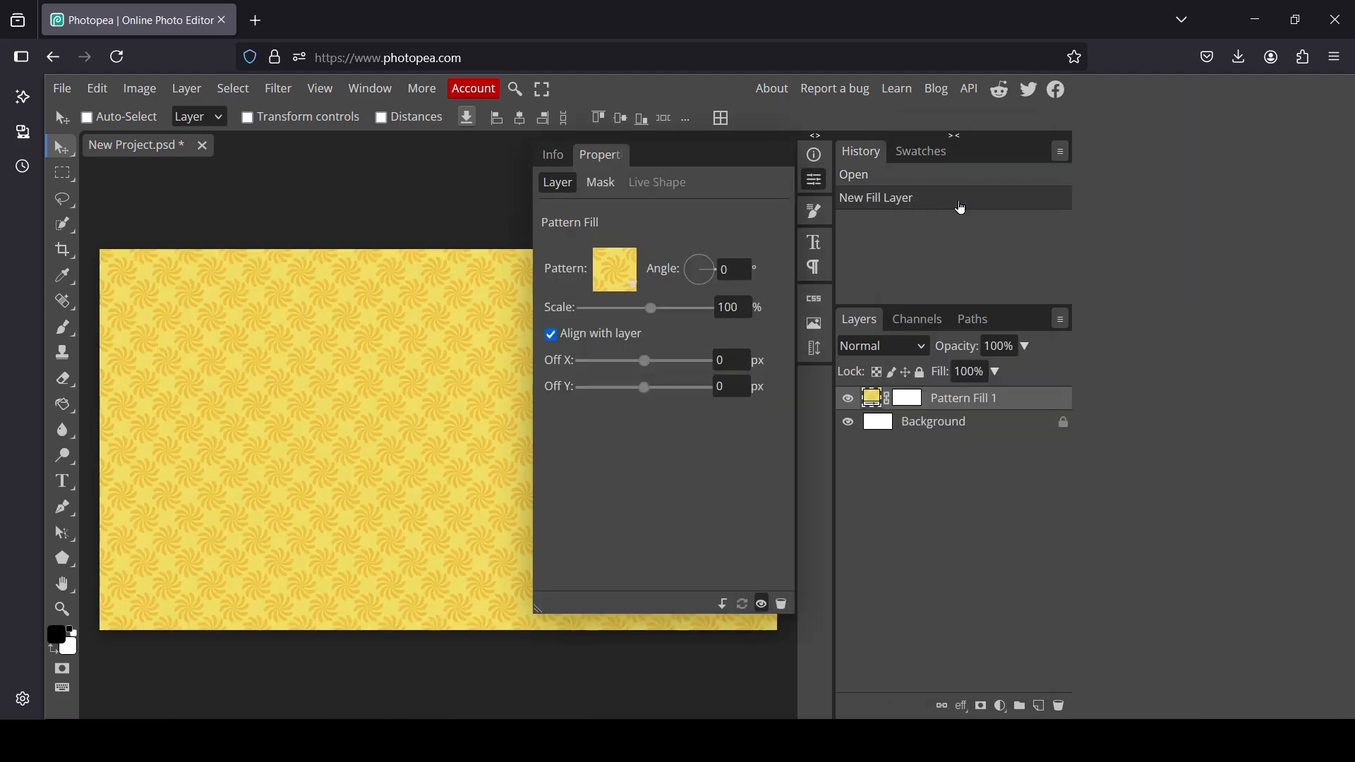
{"action": "left_click", "coordinate": [633, 285]}
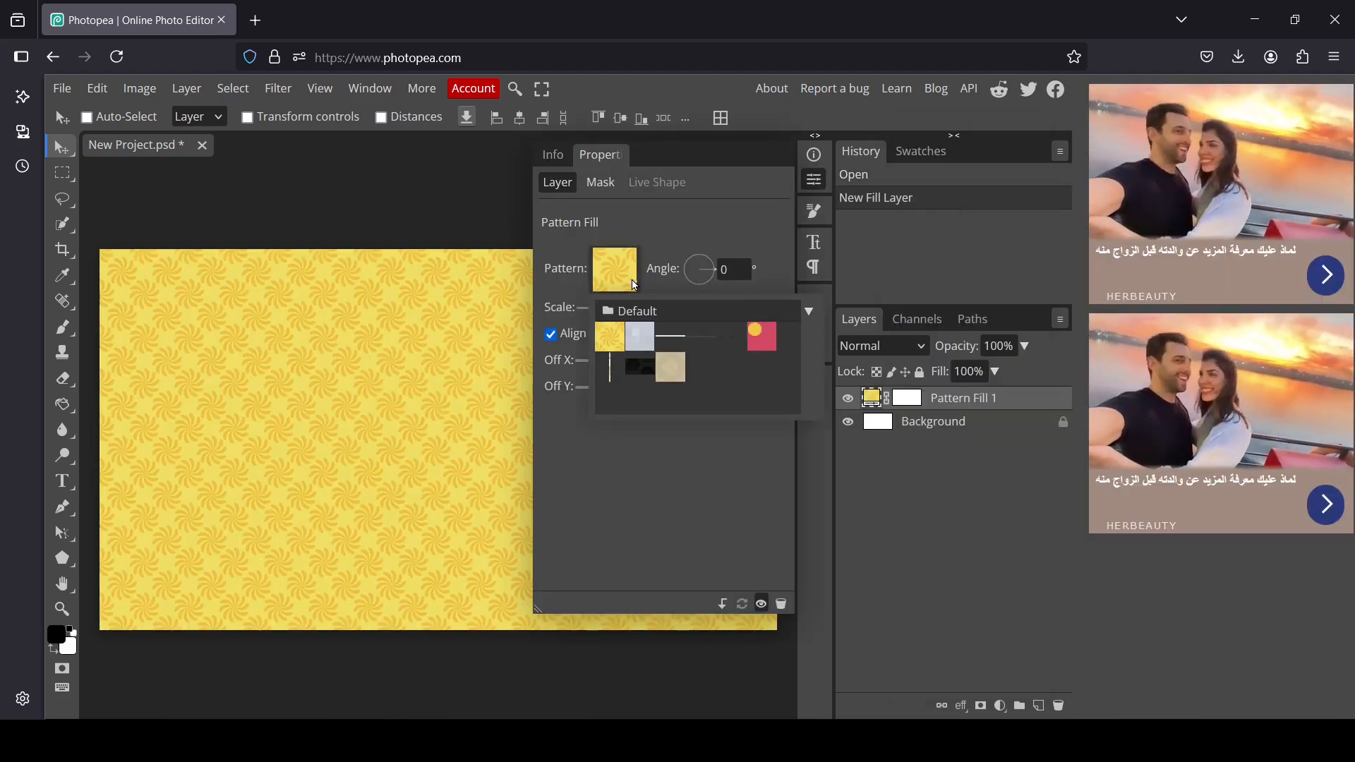
{"action": "left_click", "coordinate": [814, 185]}
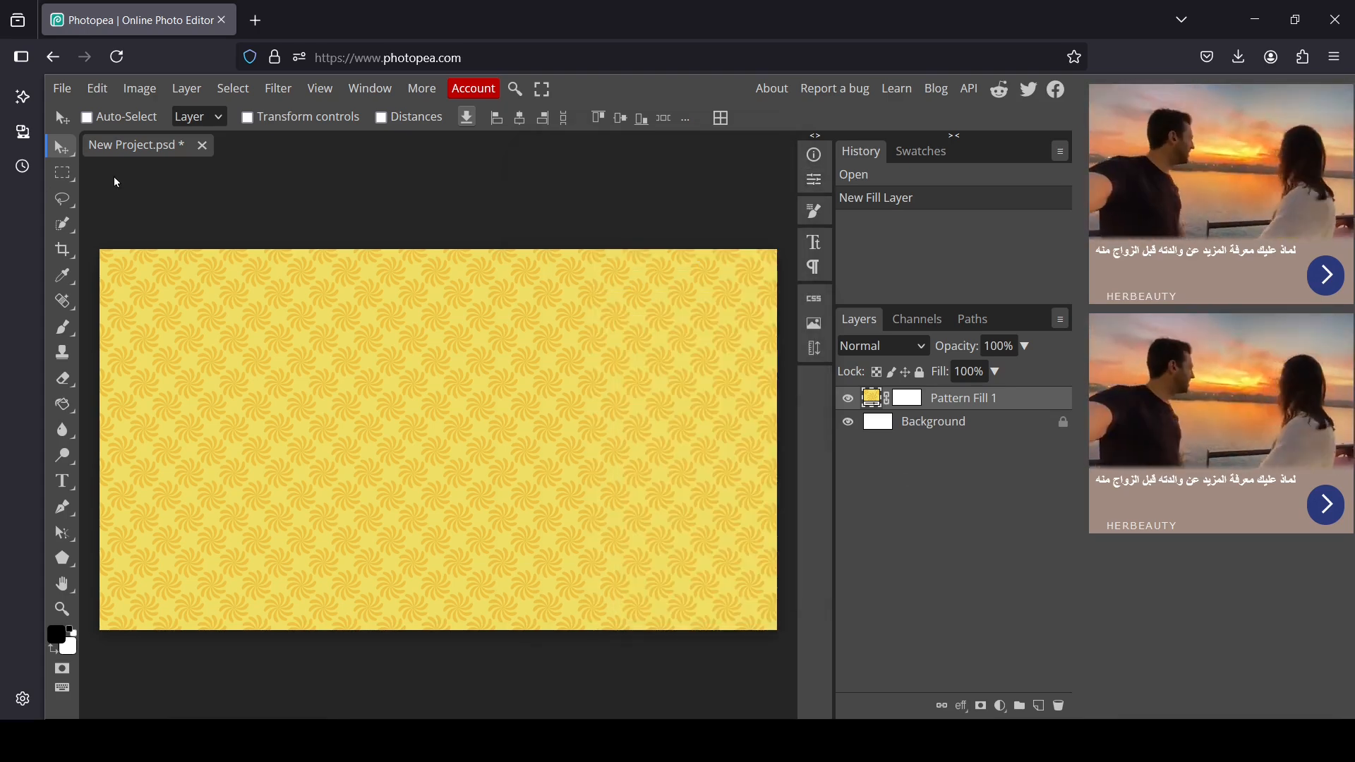
Step: Open the pattern file patterns(1).pat from the Nouveau dossier folder, declining to load it again in future sessions
{"action": "left_click", "coordinate": [62, 88]}
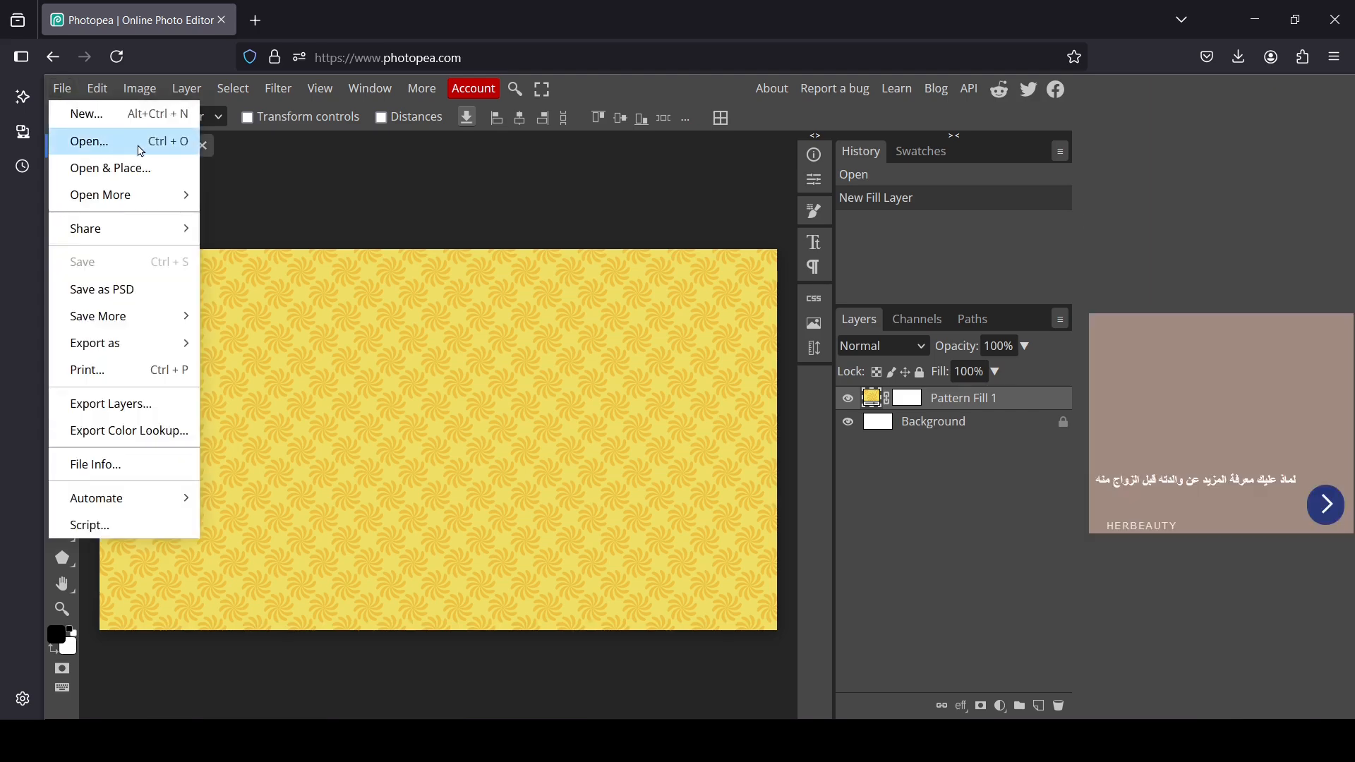
{"action": "left_click", "coordinate": [141, 150]}
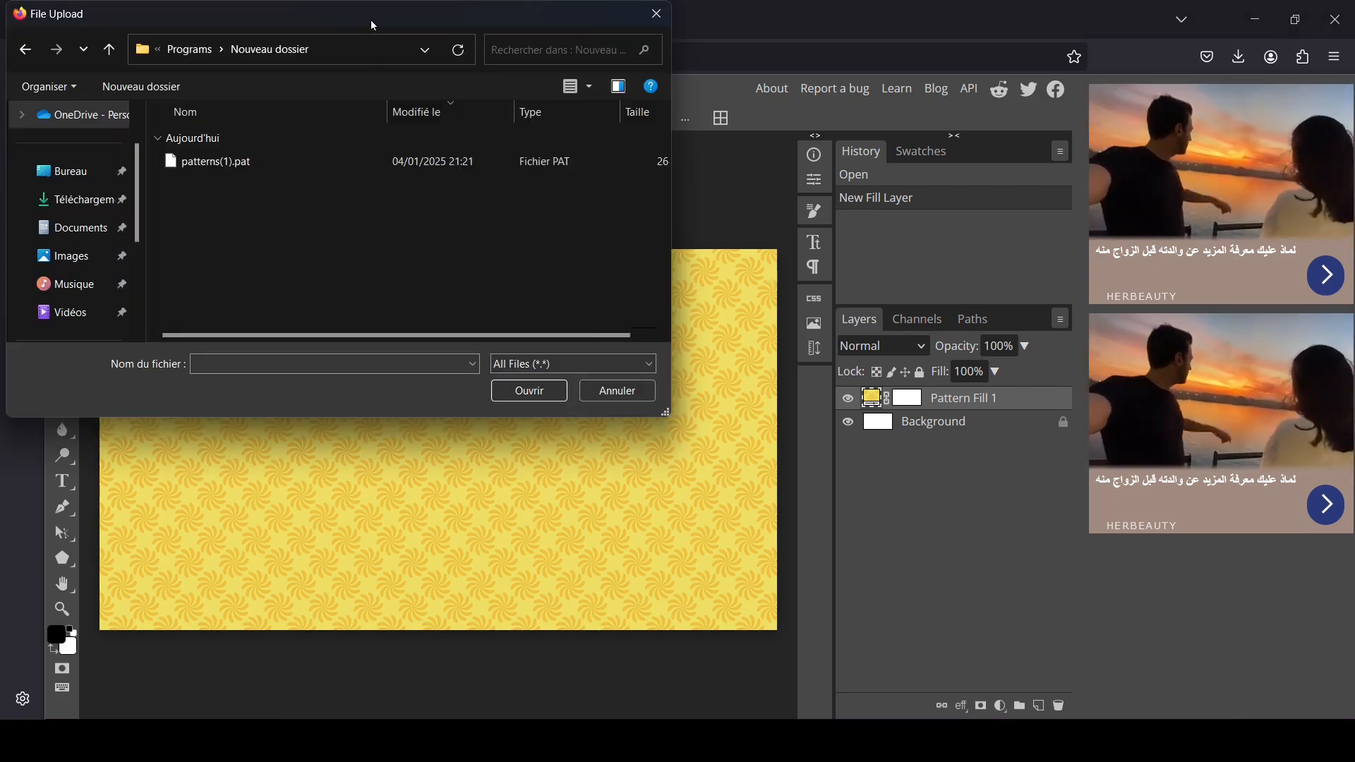
{"action": "left_click_drag", "start_coordinate": [373, 25], "coordinate": [628, 69]}
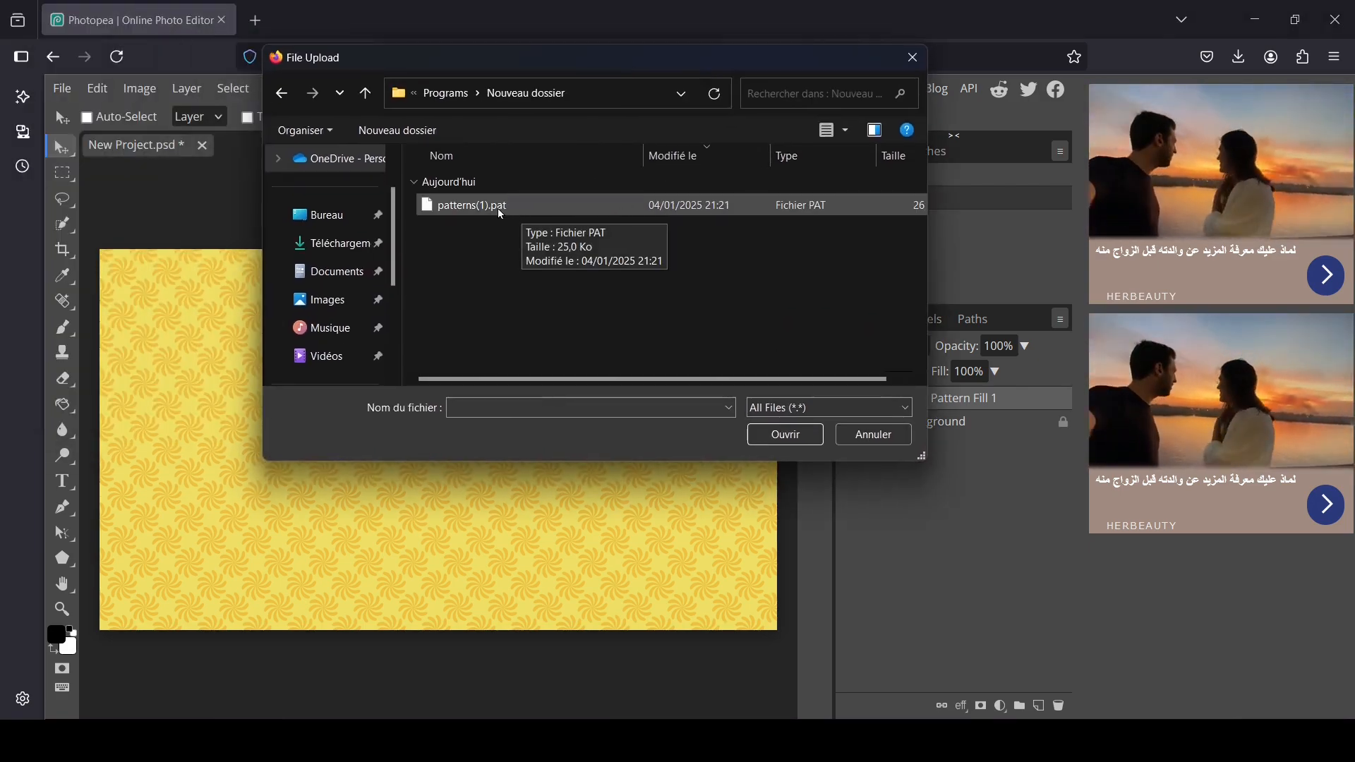
{"action": "double_click", "coordinate": [499, 209]}
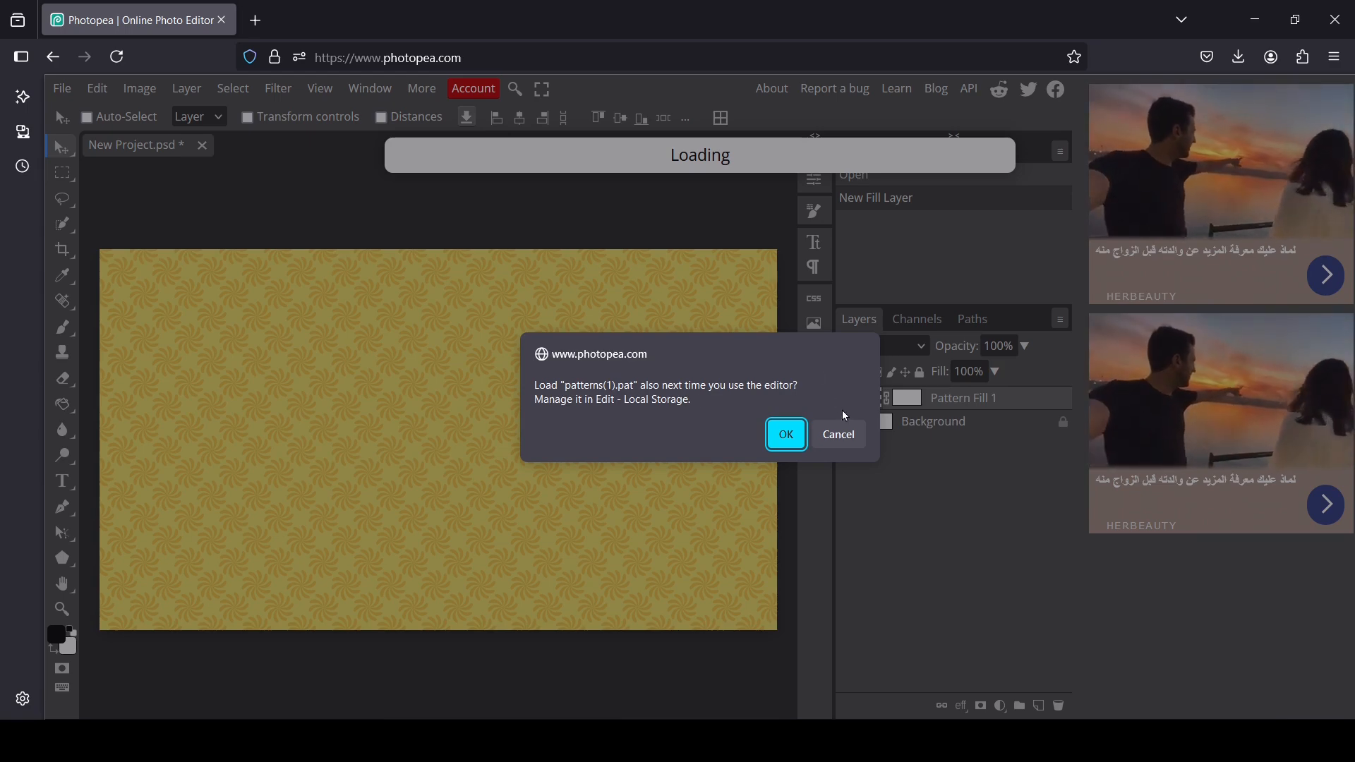
{"action": "left_click", "coordinate": [846, 433]}
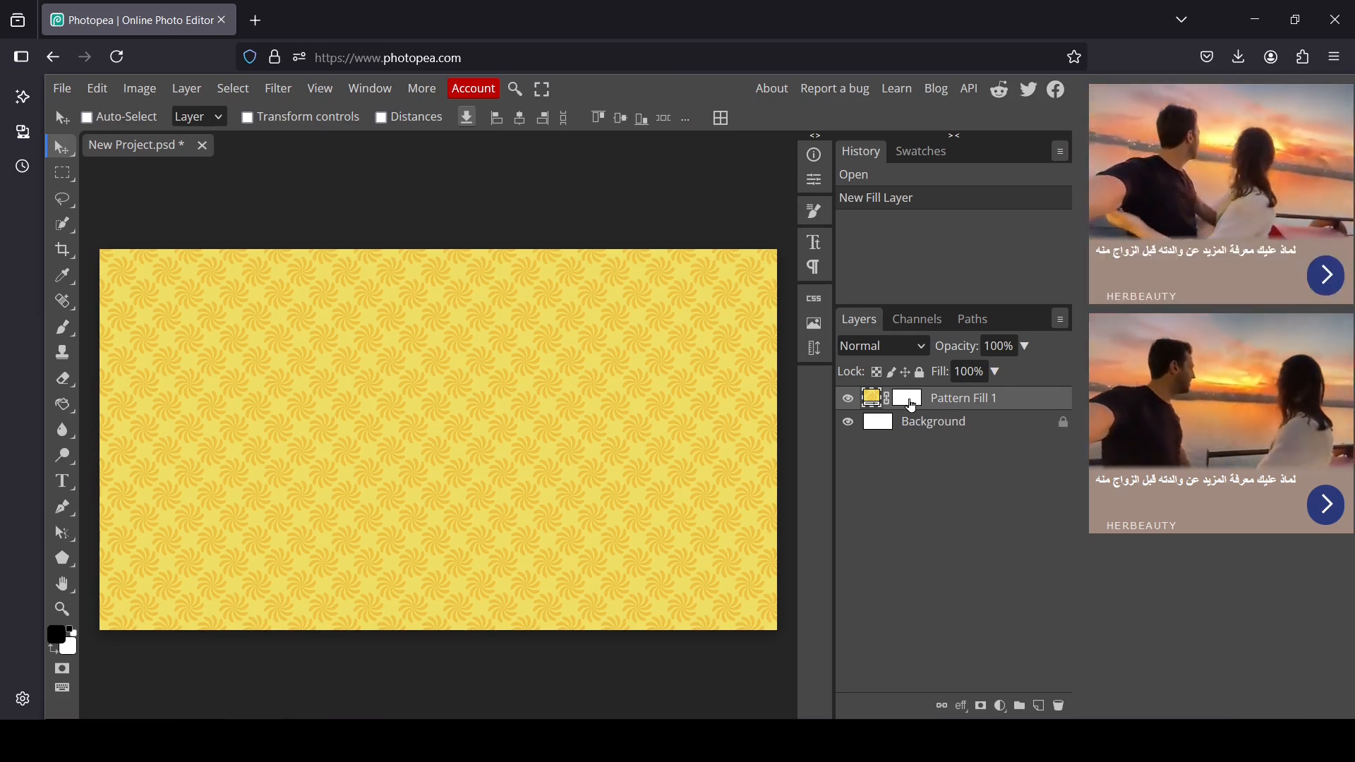
Step: Apply the polka dot pattern from the patterns(1) group to Pattern Fill 1 and set its scale to 63%
{"action": "left_click", "coordinate": [911, 404]}
{"action": "double_click", "coordinate": [911, 405]}
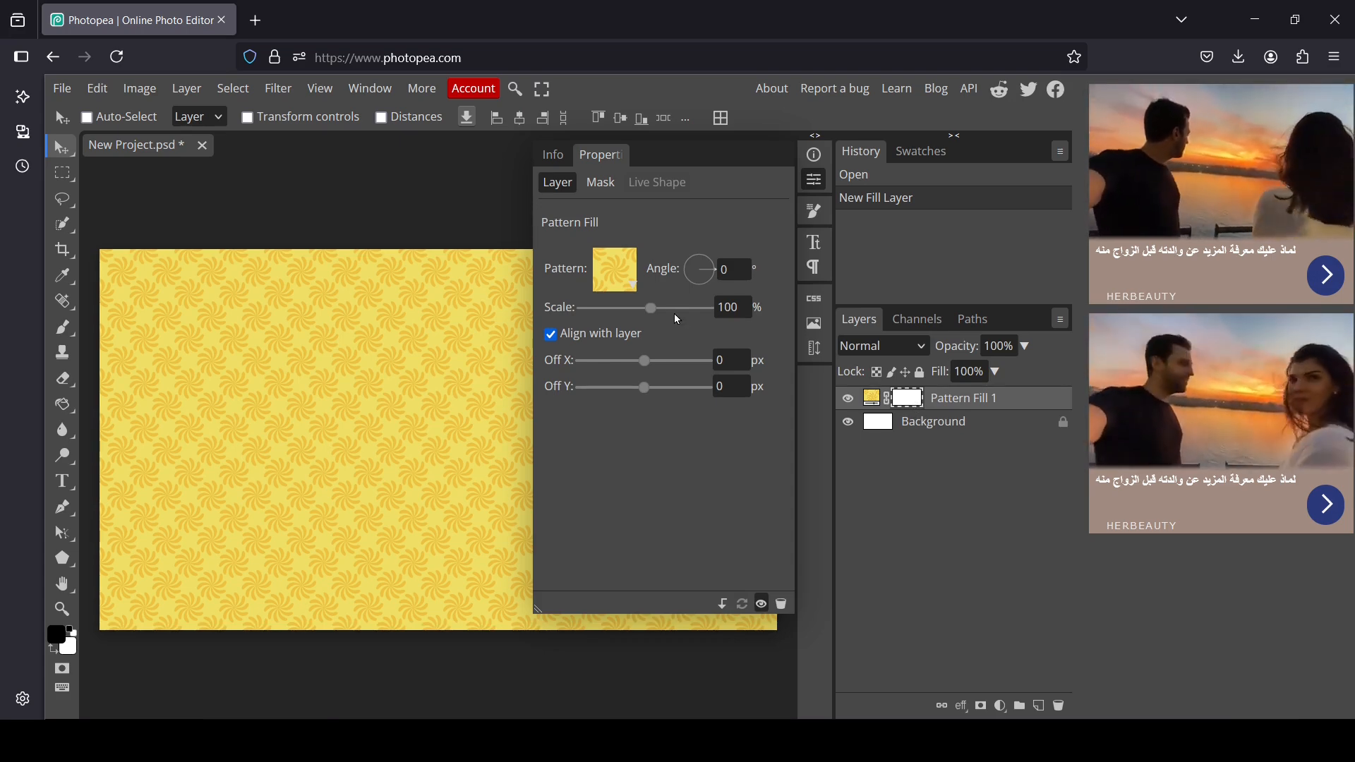
{"action": "left_click", "coordinate": [626, 282]}
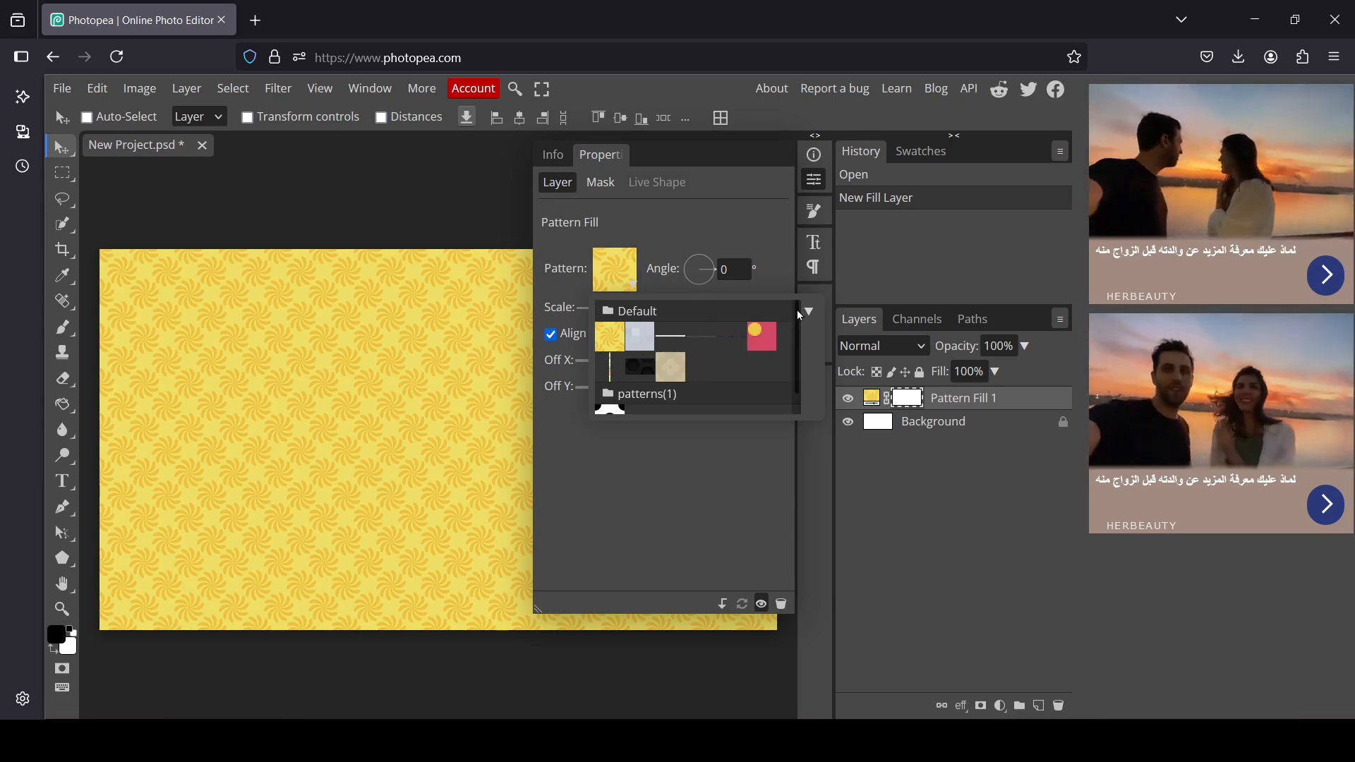
{"action": "left_click_drag", "start_coordinate": [797, 315], "coordinate": [800, 361]}
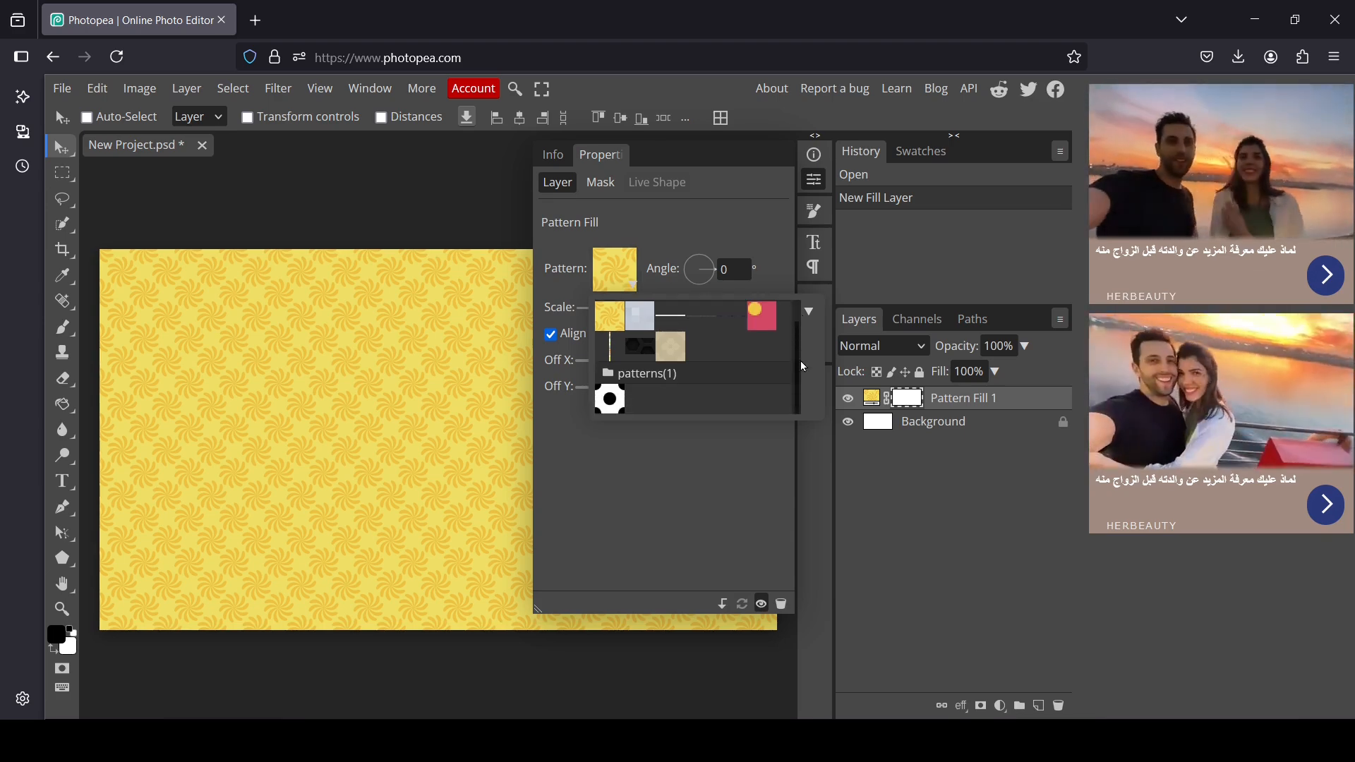
{"action": "left_click", "coordinate": [619, 400]}
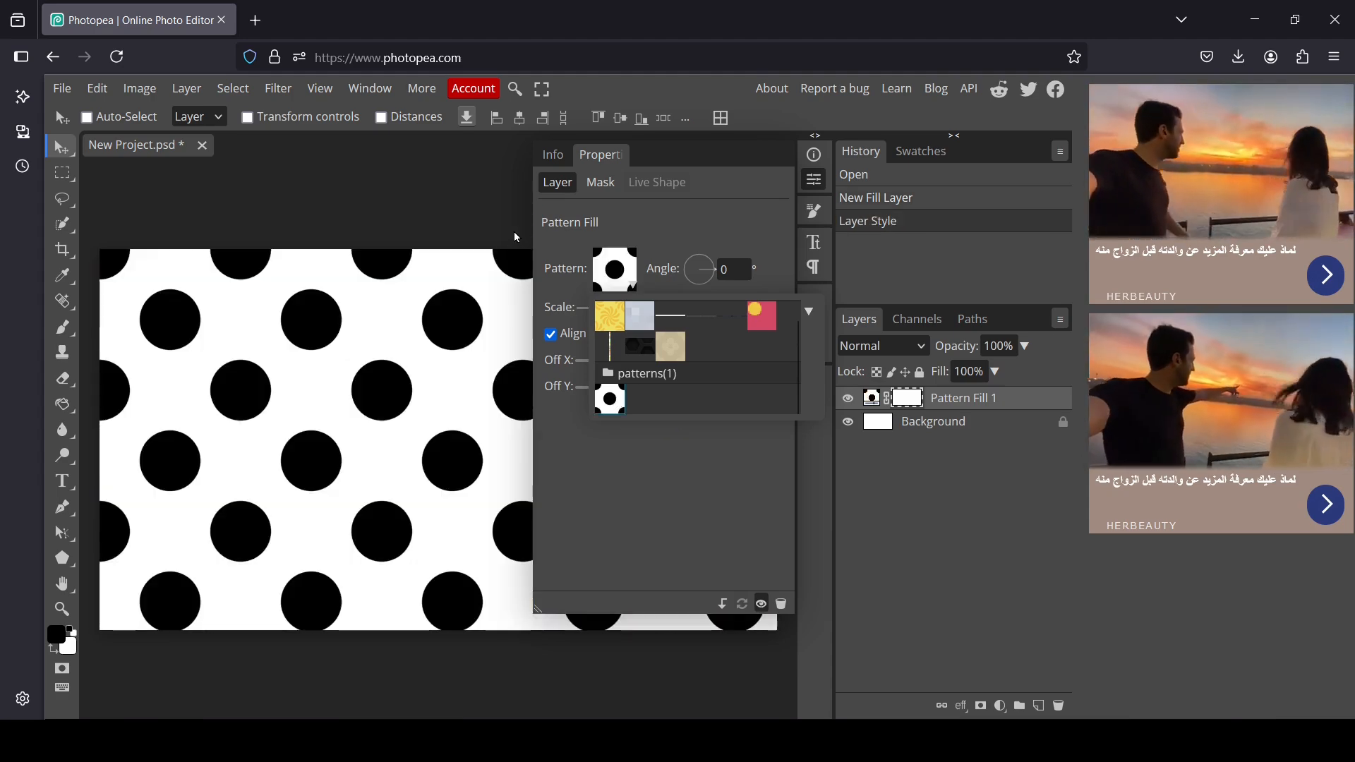
{"action": "left_click", "coordinate": [742, 222]}
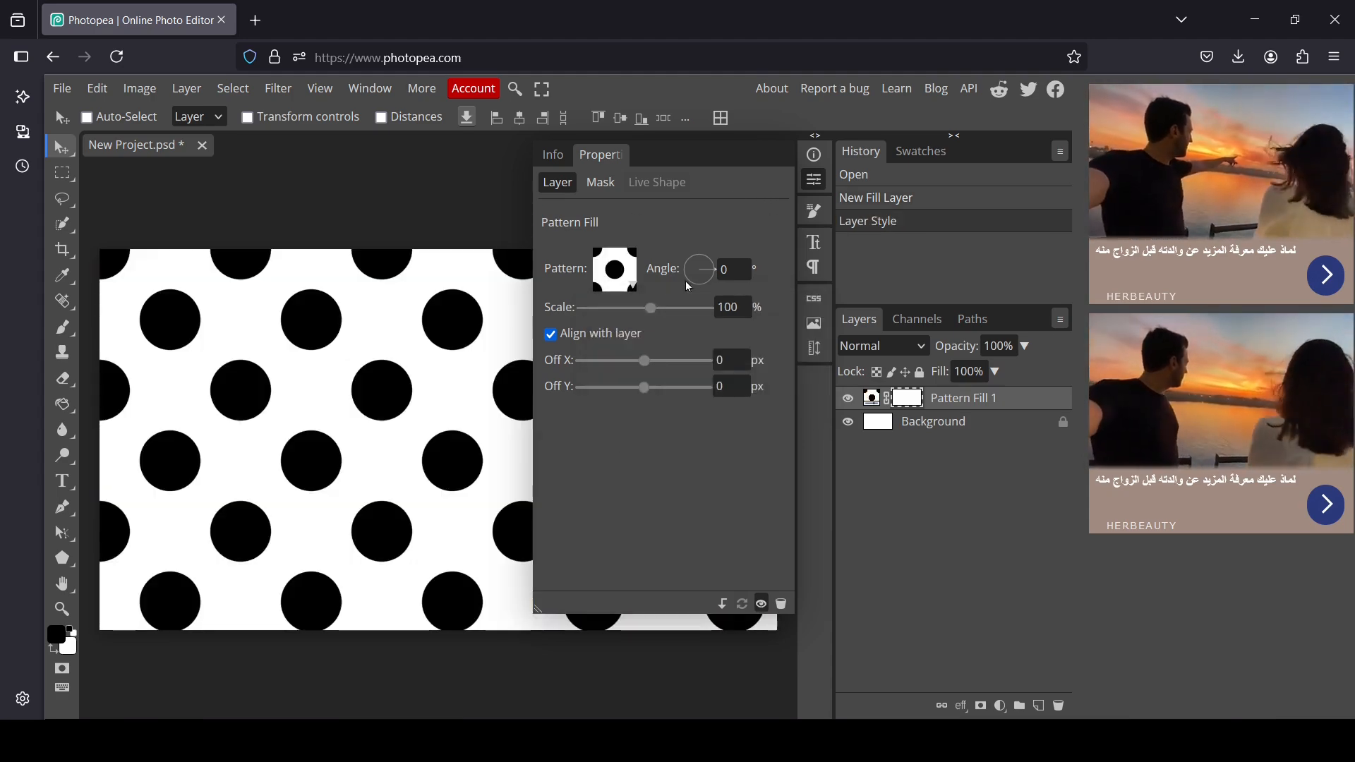
{"action": "left_click_drag", "start_coordinate": [654, 306], "coordinate": [637, 310]}
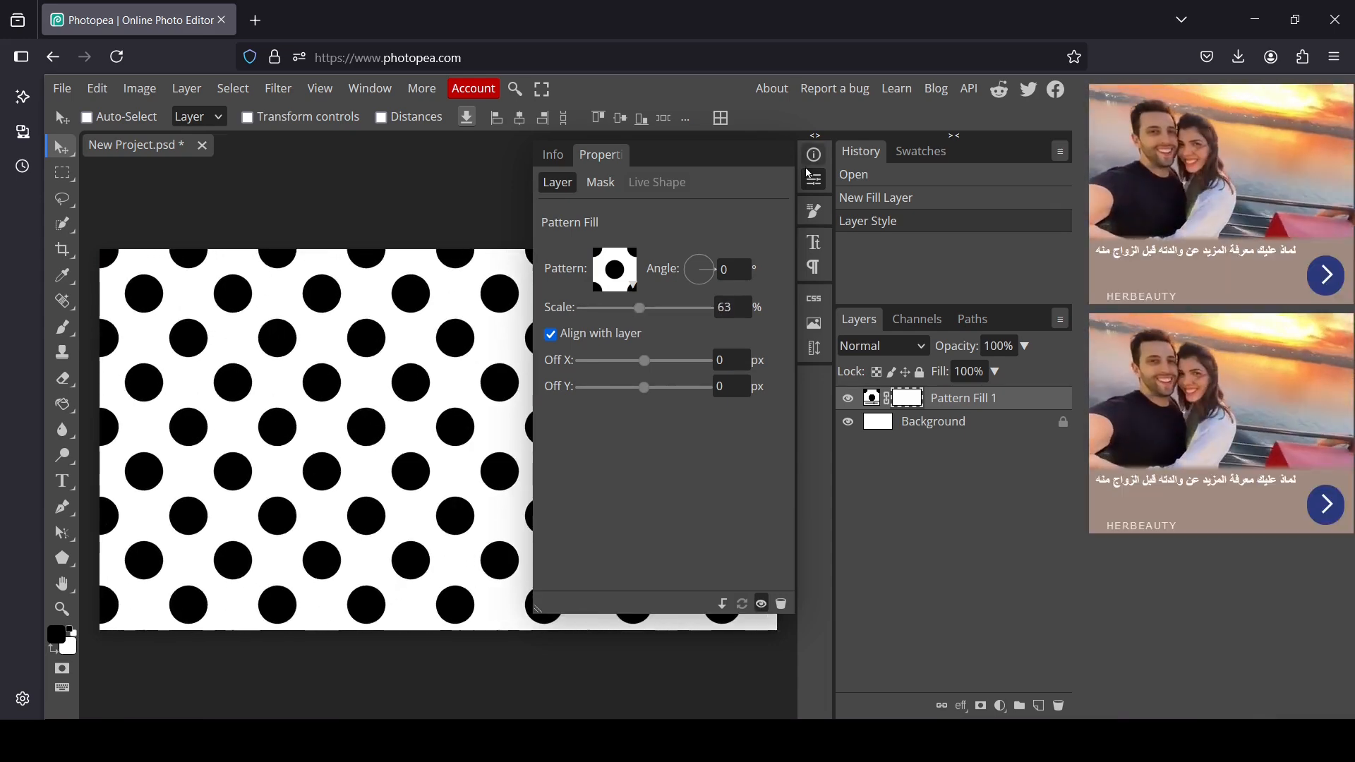
{"action": "left_click", "coordinate": [858, 459]}
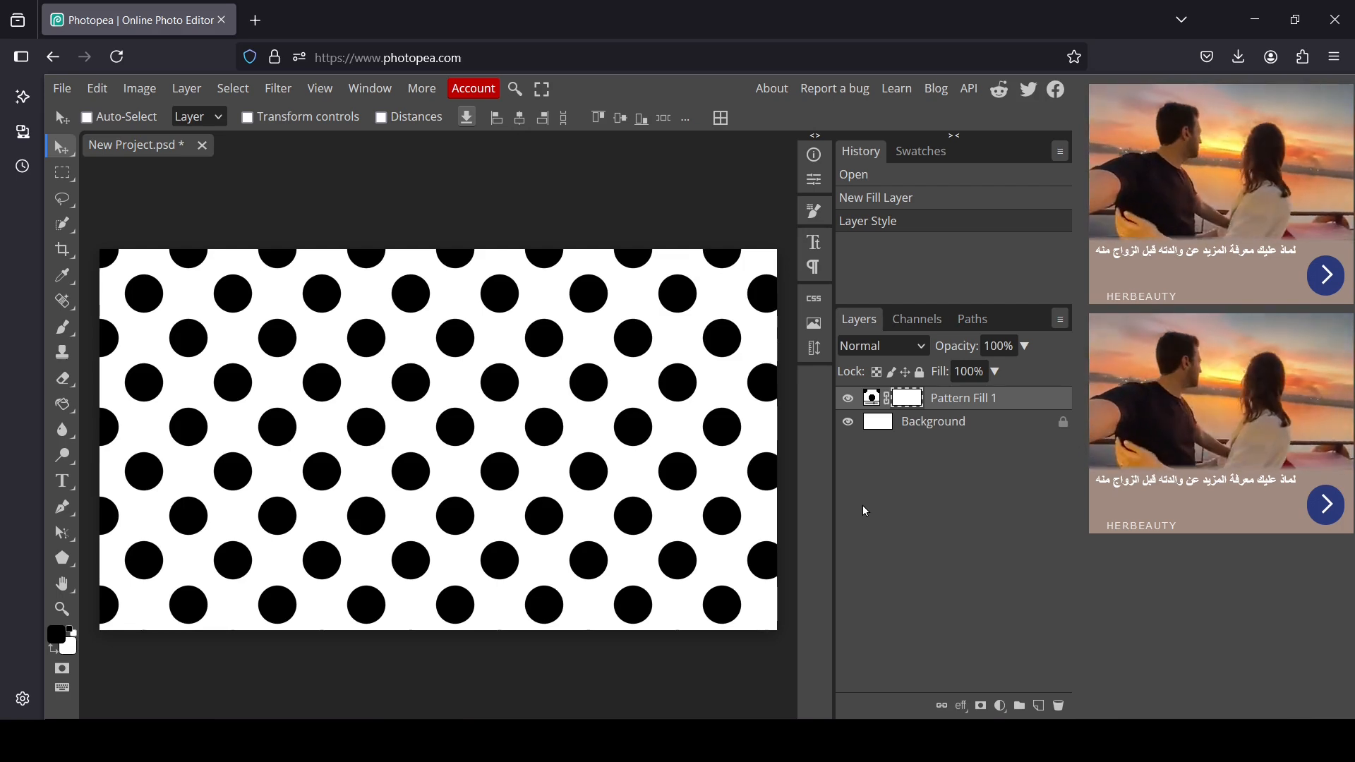